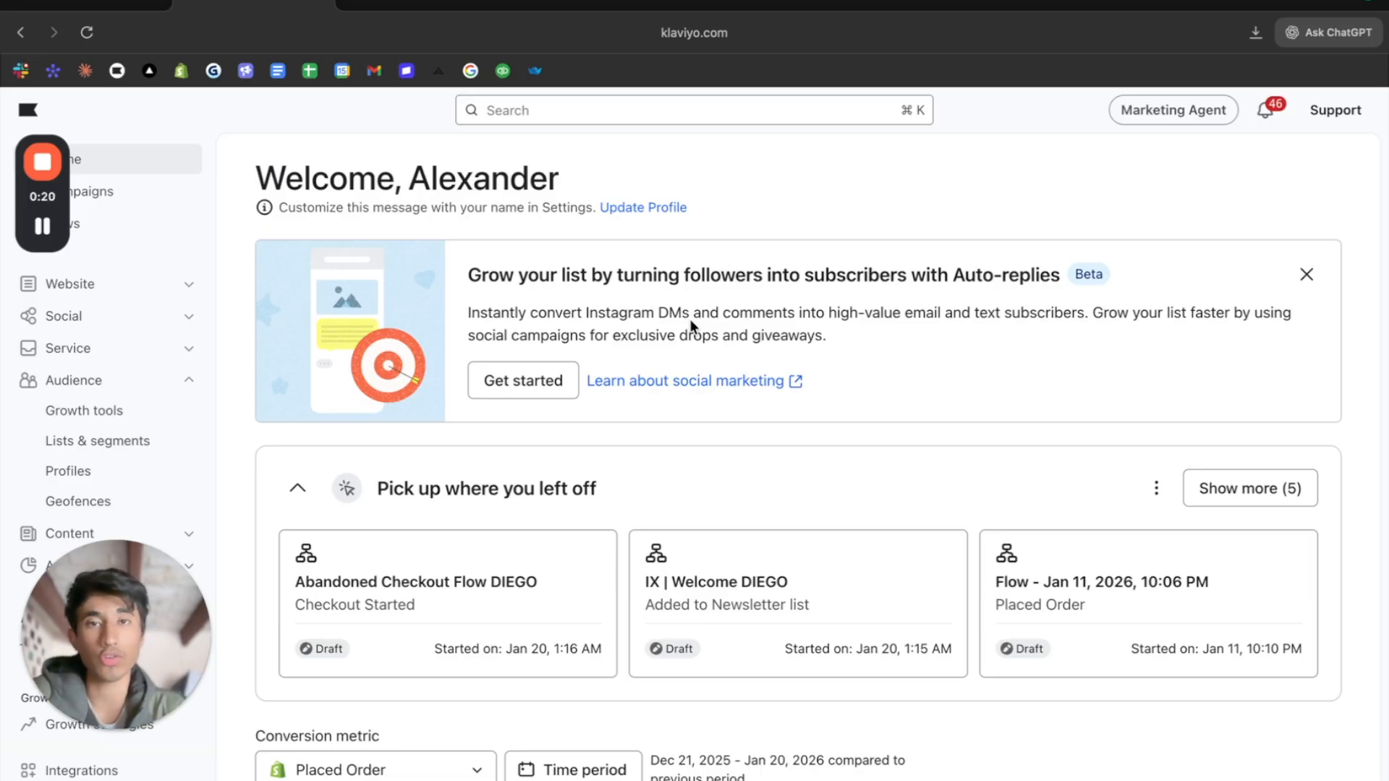
- Open the Lists & segments page of the Audience section
left_click_drag(153, 576, 1386, 175)
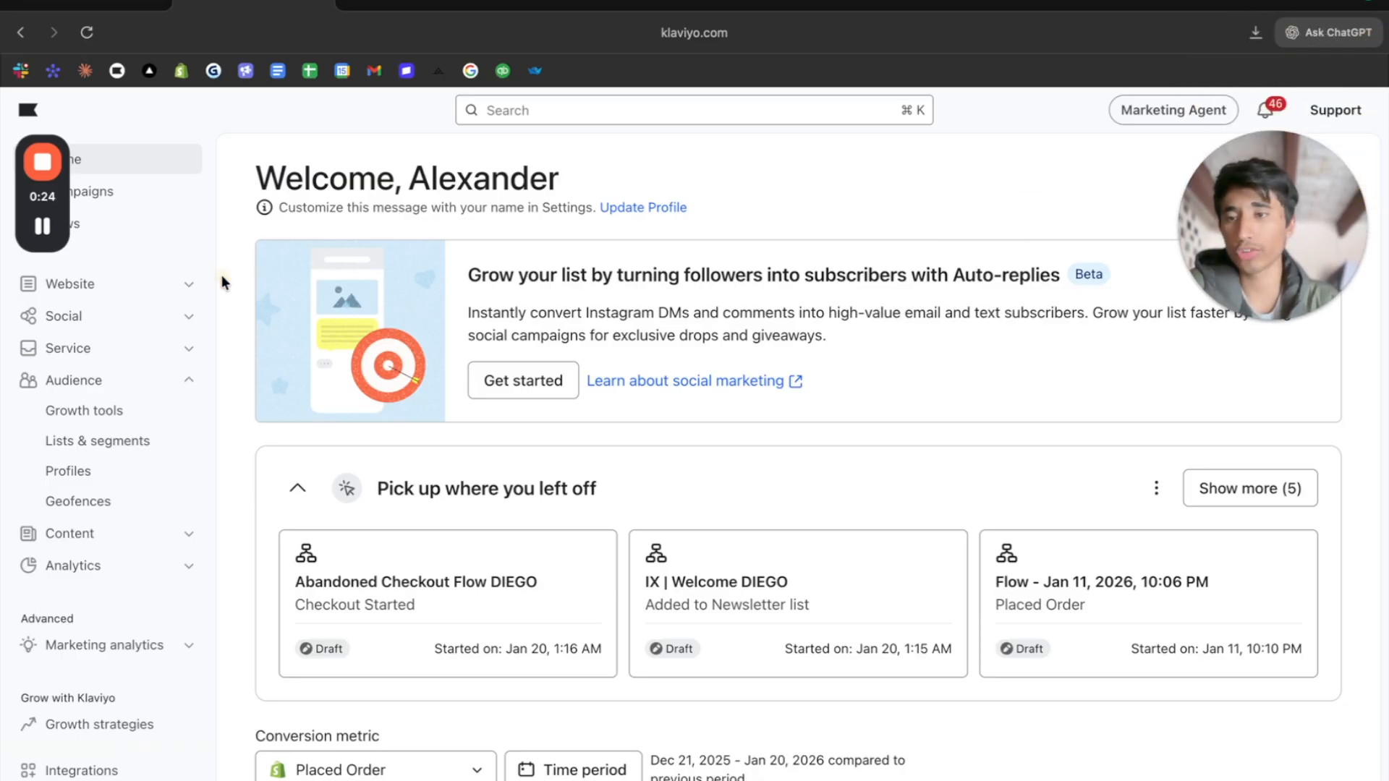
left_click(109, 379)
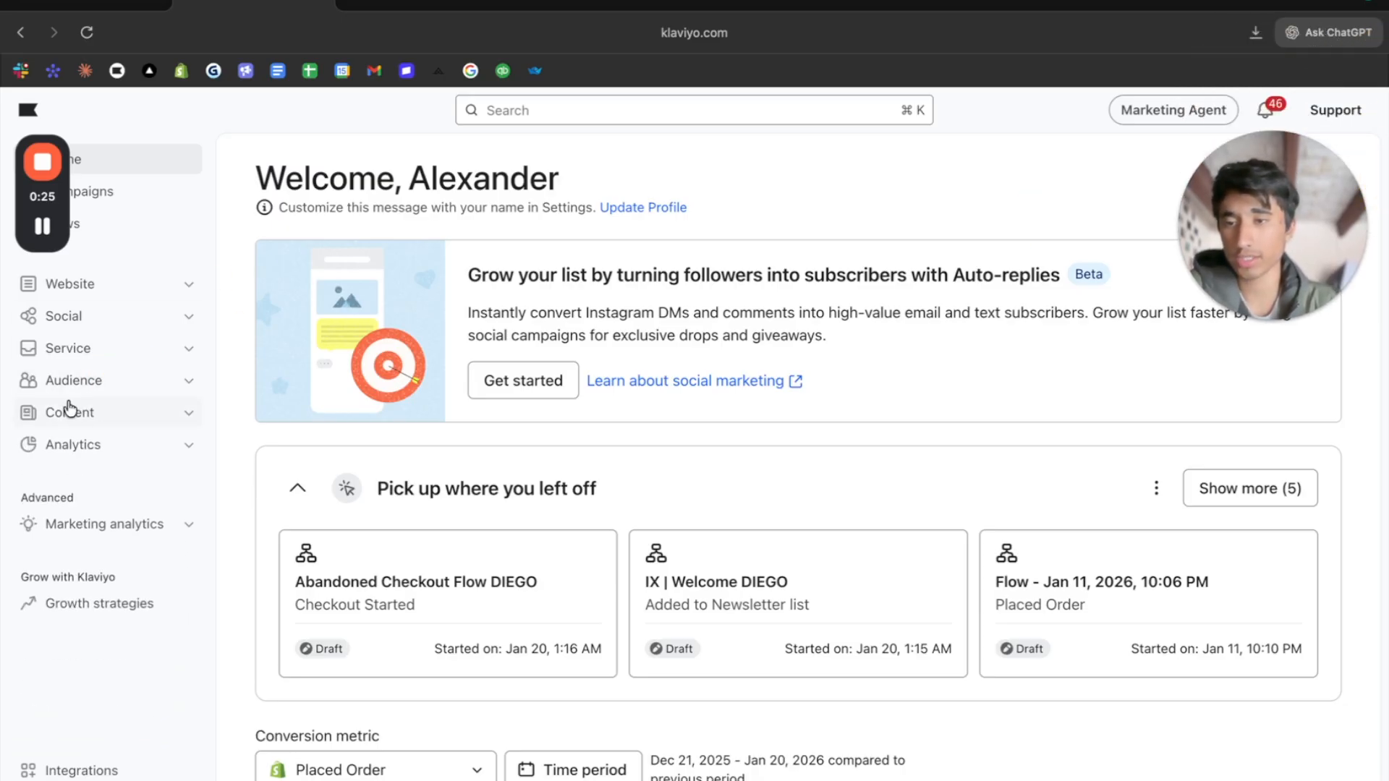
left_click(102, 376)
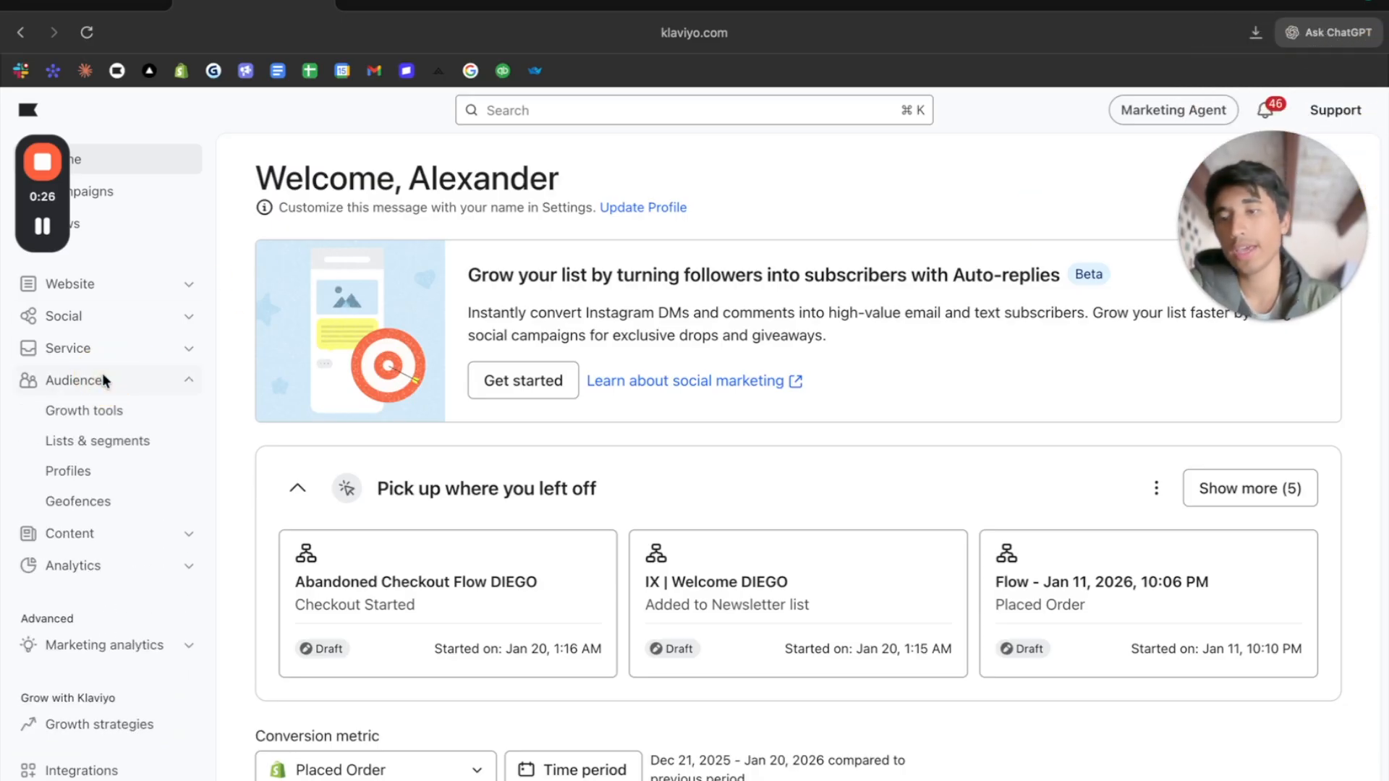
left_click(58, 443)
- Start creating a new segment
left_click_drag(1330, 240, 36, 738)
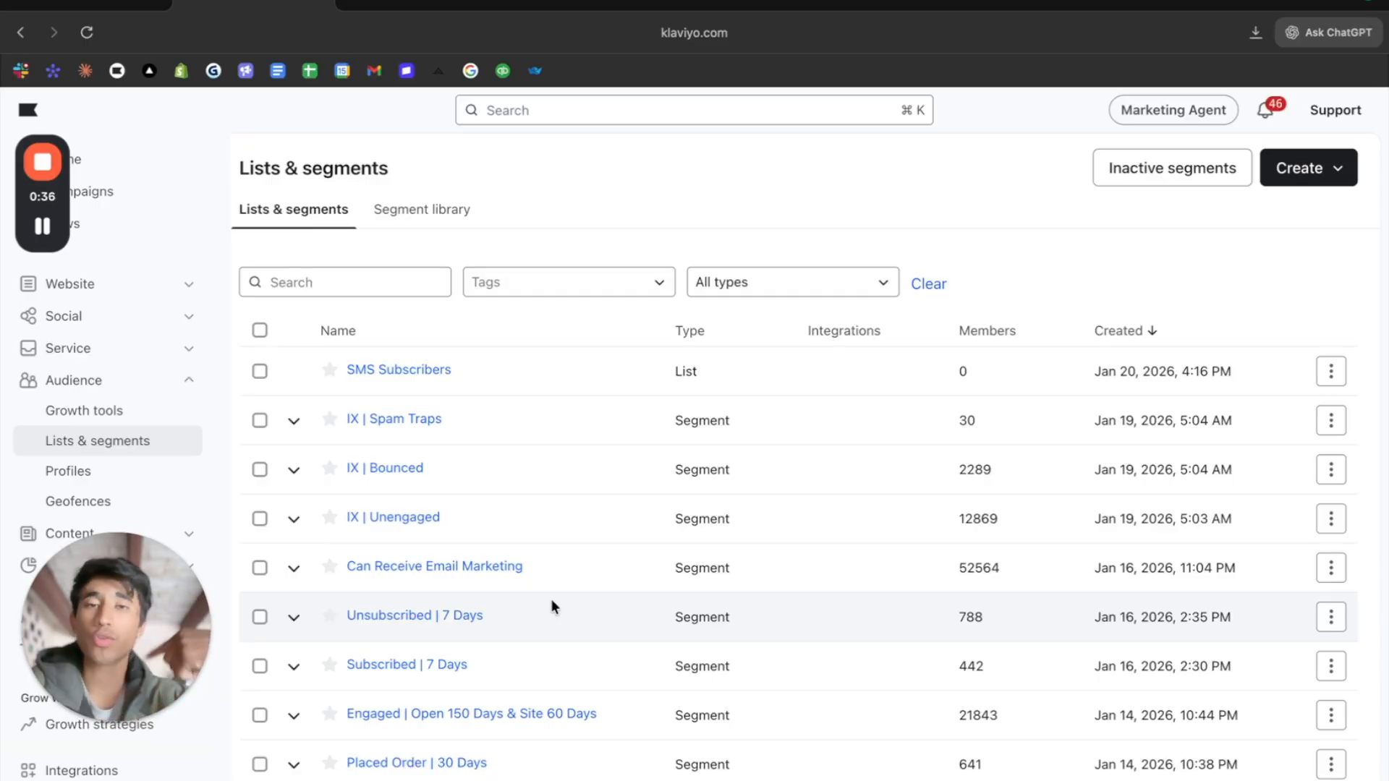
left_click(1328, 175)
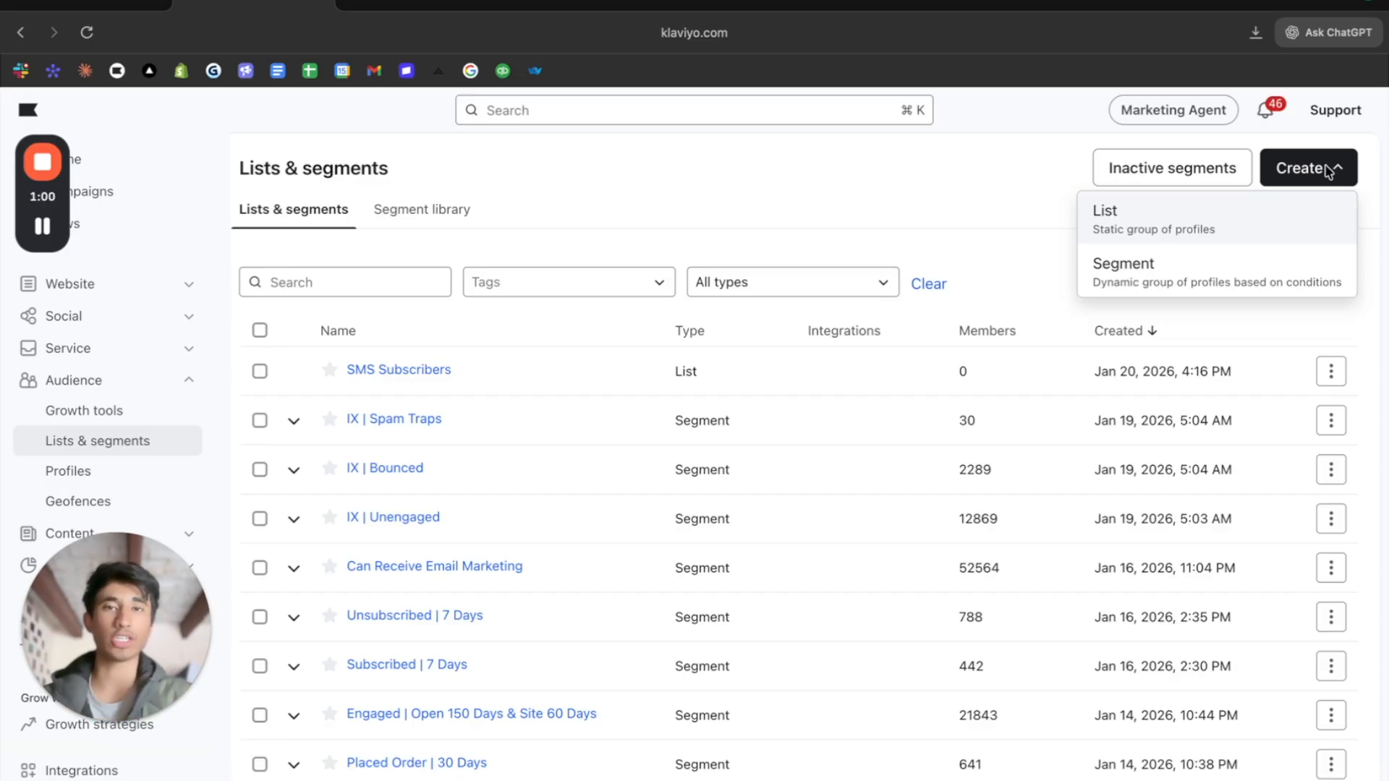
left_click(1265, 271)
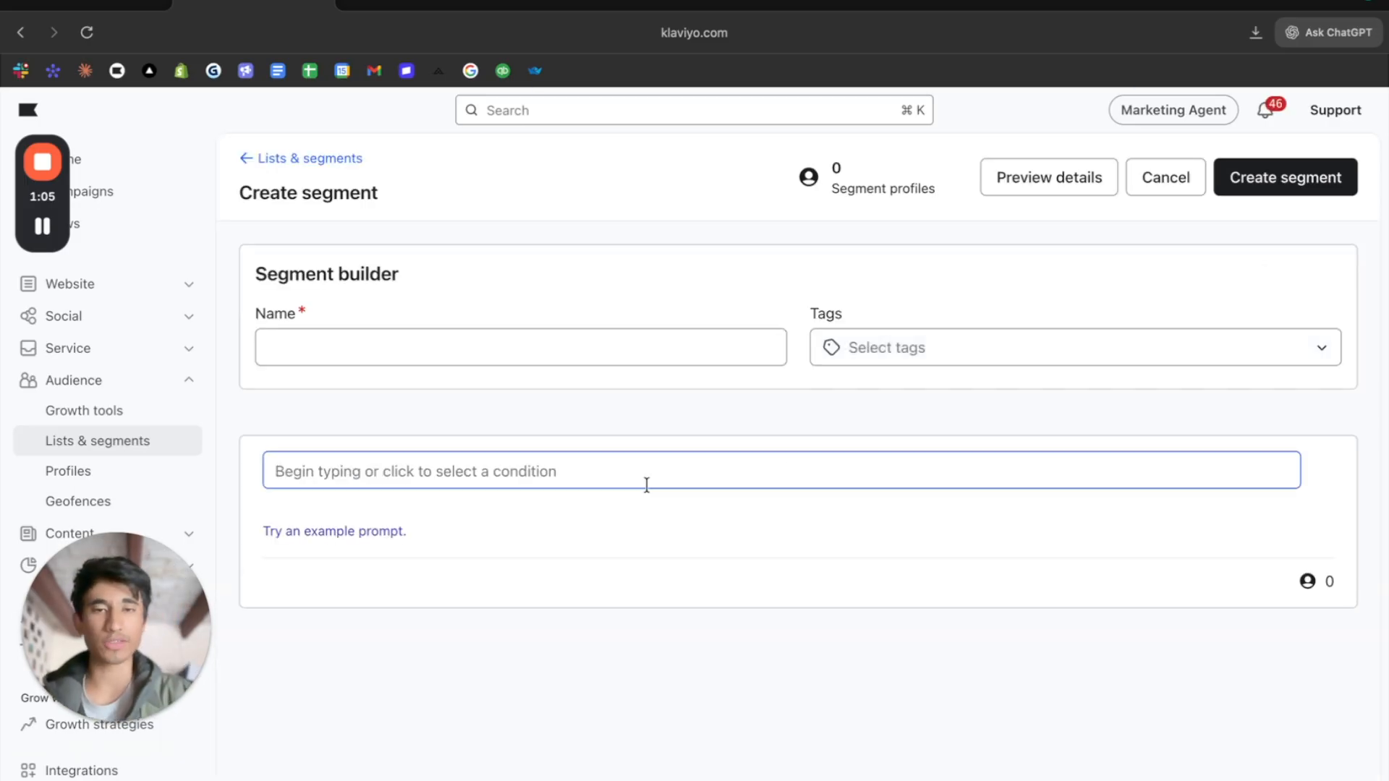
left_click(544, 354)
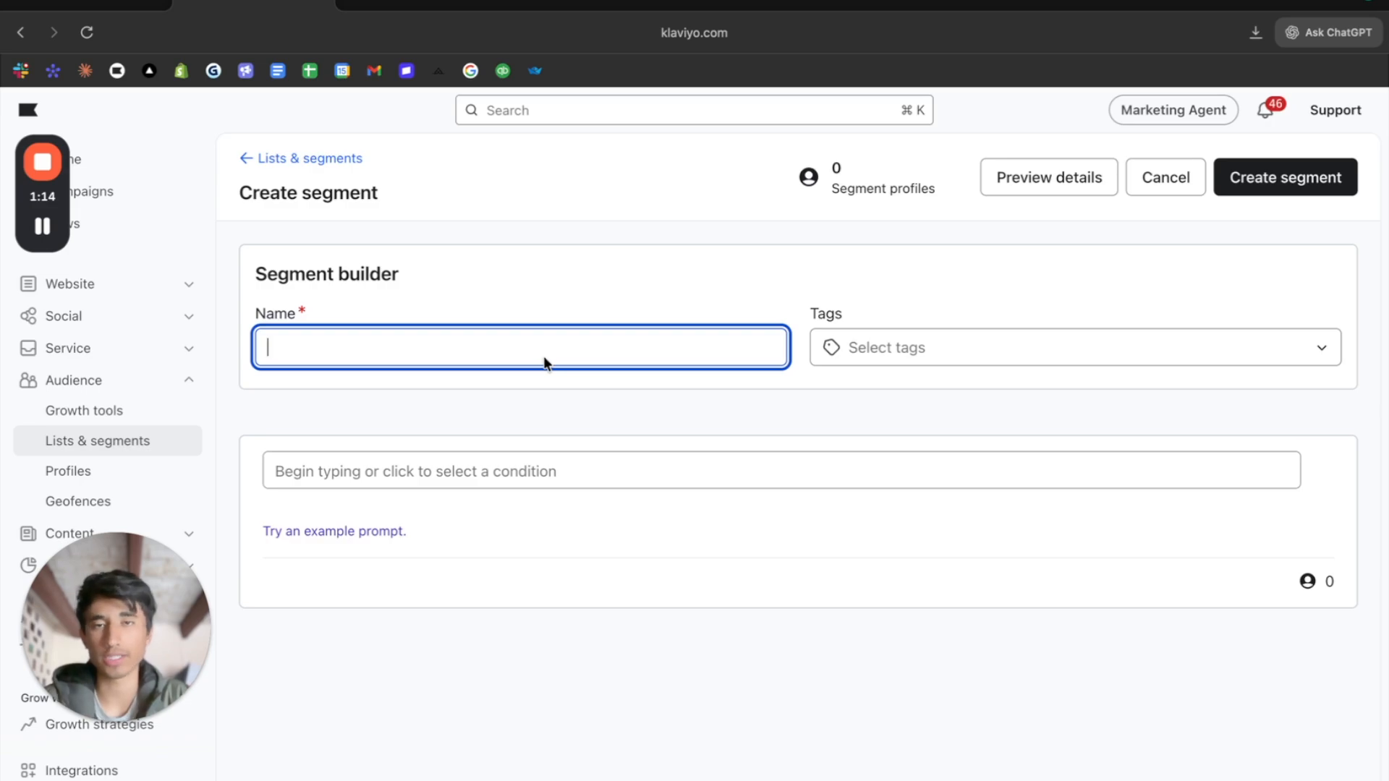
left_click(518, 471)
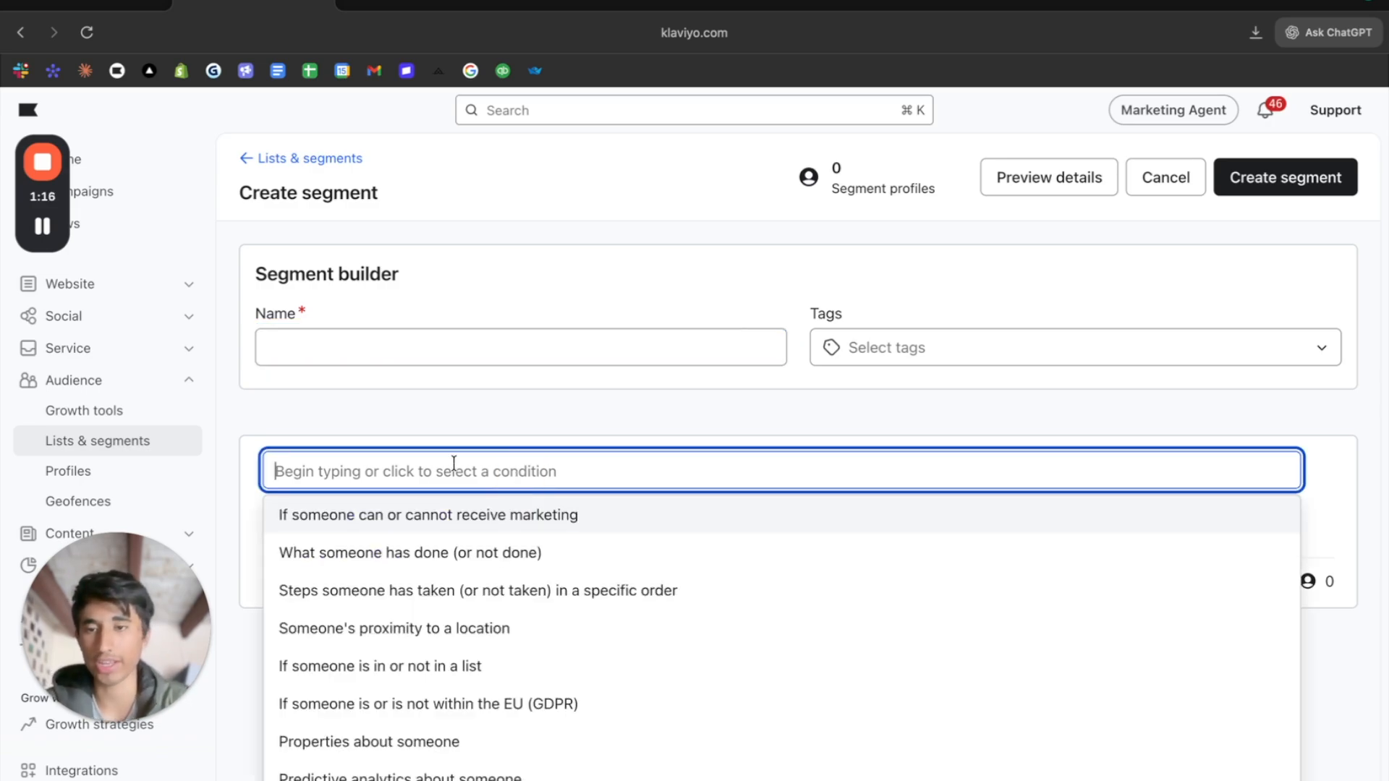
left_click(558, 401)
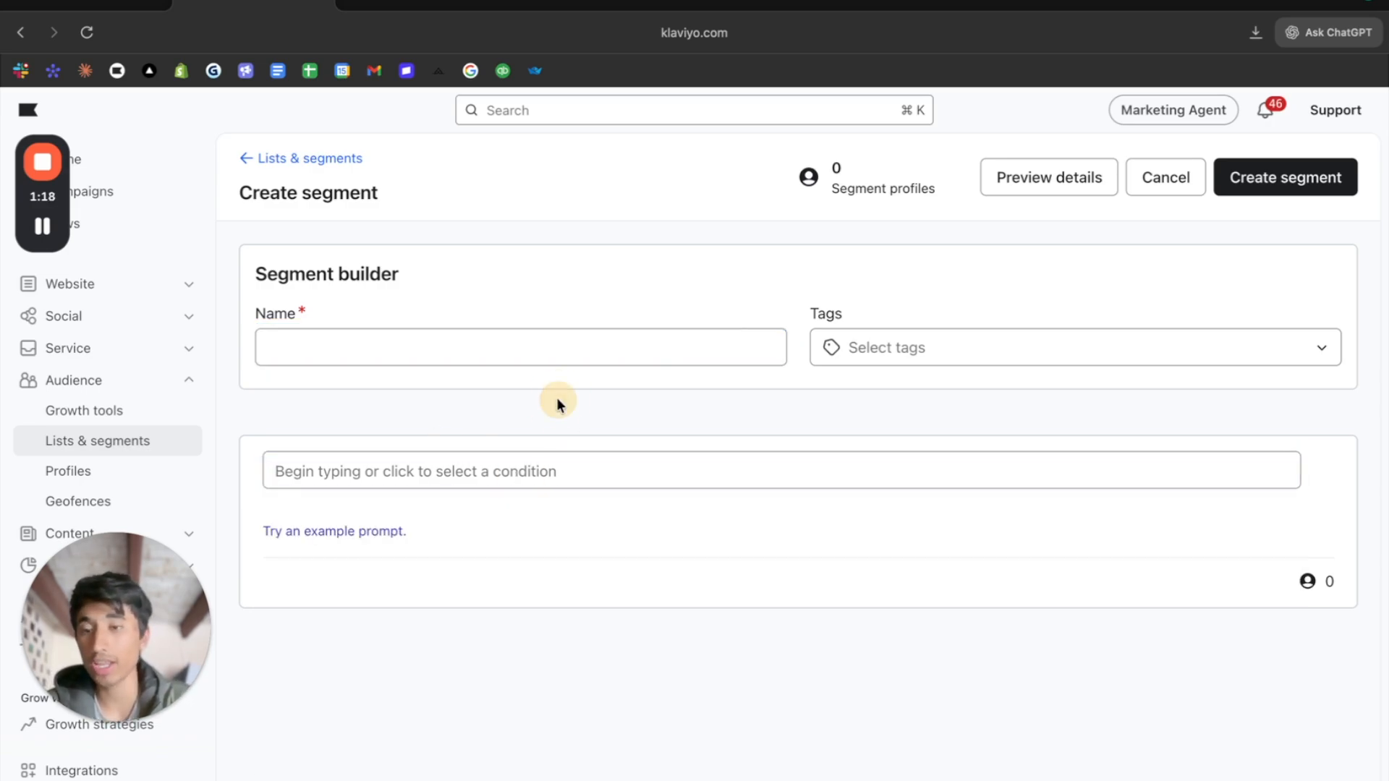
left_click(337, 534)
left_click(461, 476)
type("jwebwjproduct and not made a purchase in the last 60 days")
key("super+a")
key("BackSpace")
left_click(459, 259)
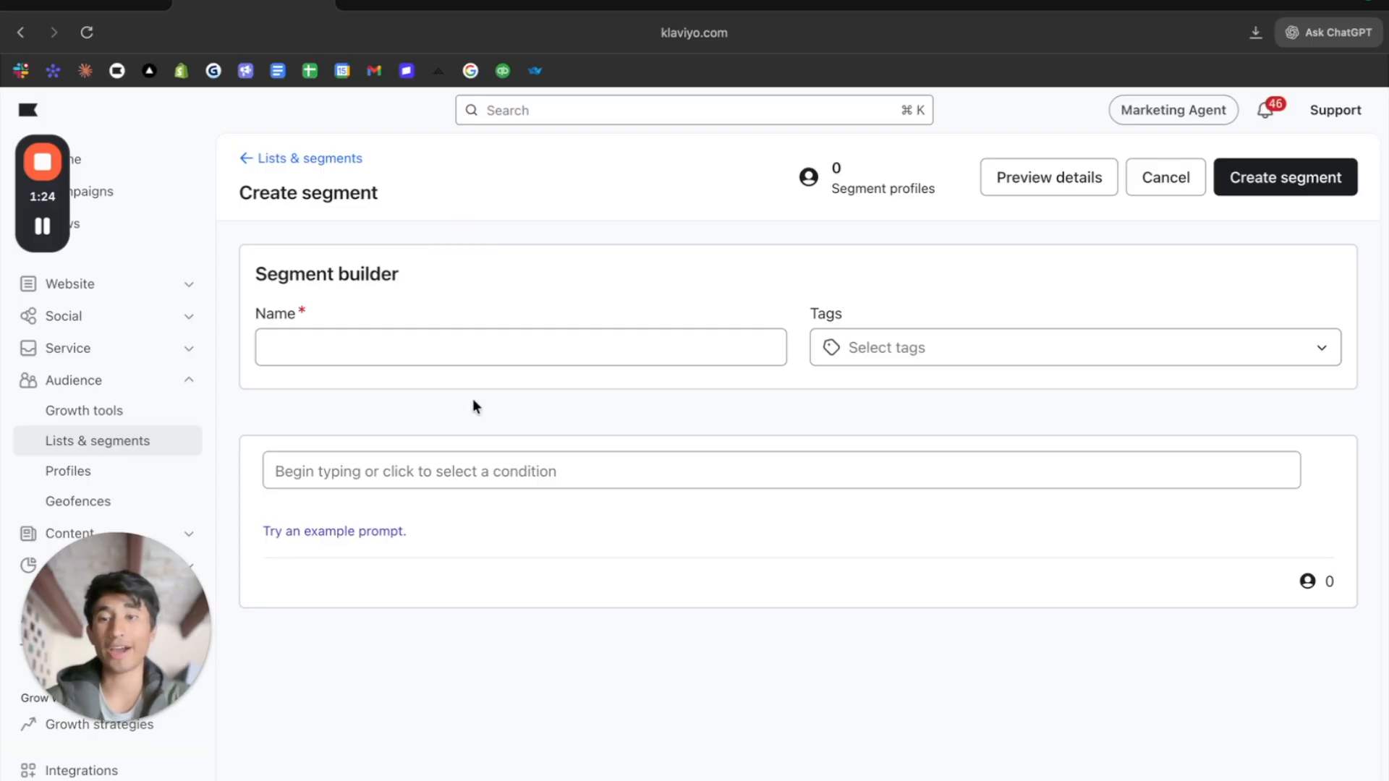
- Add a first condition on whether someone can or cannot receive marketing, requiring that the person can receive email marketing
left_click(476, 475)
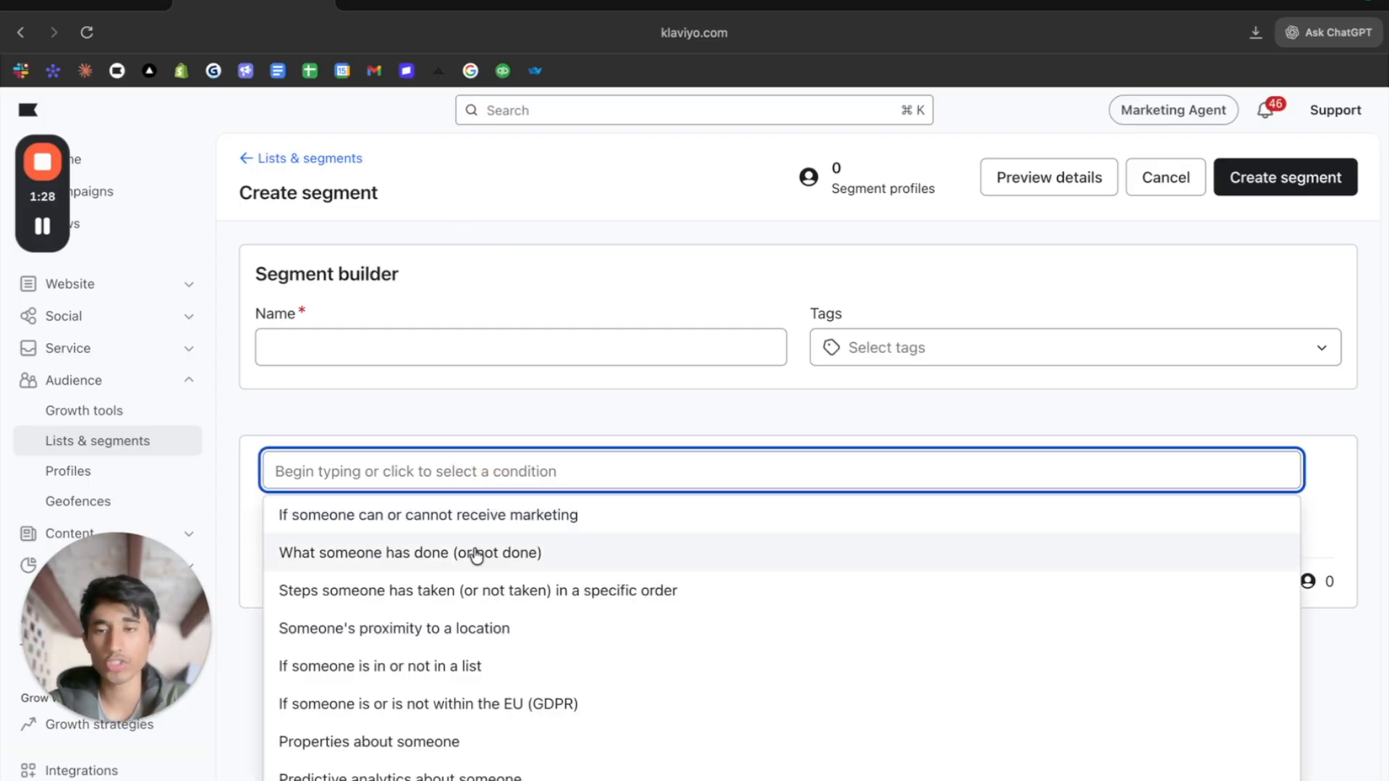
left_click(466, 515)
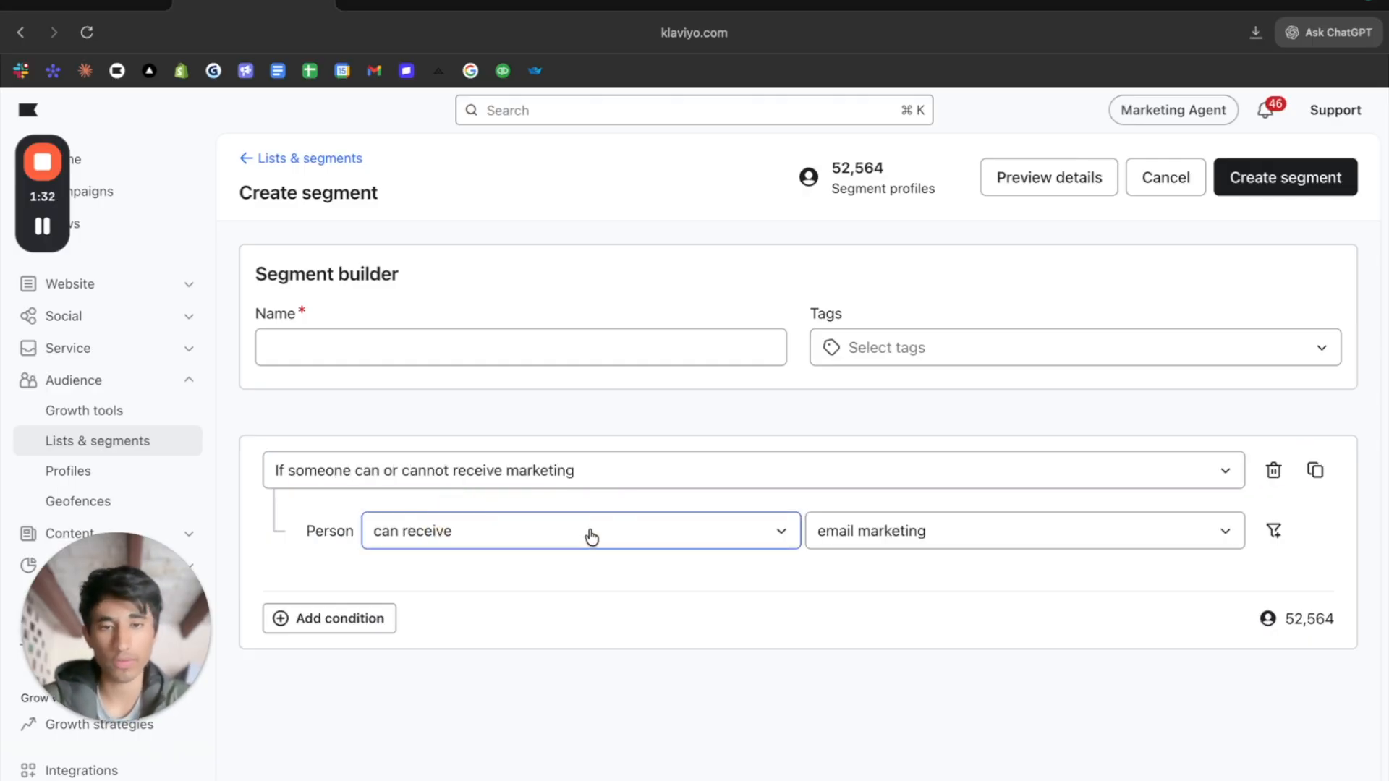
left_click(513, 540)
left_click(856, 559)
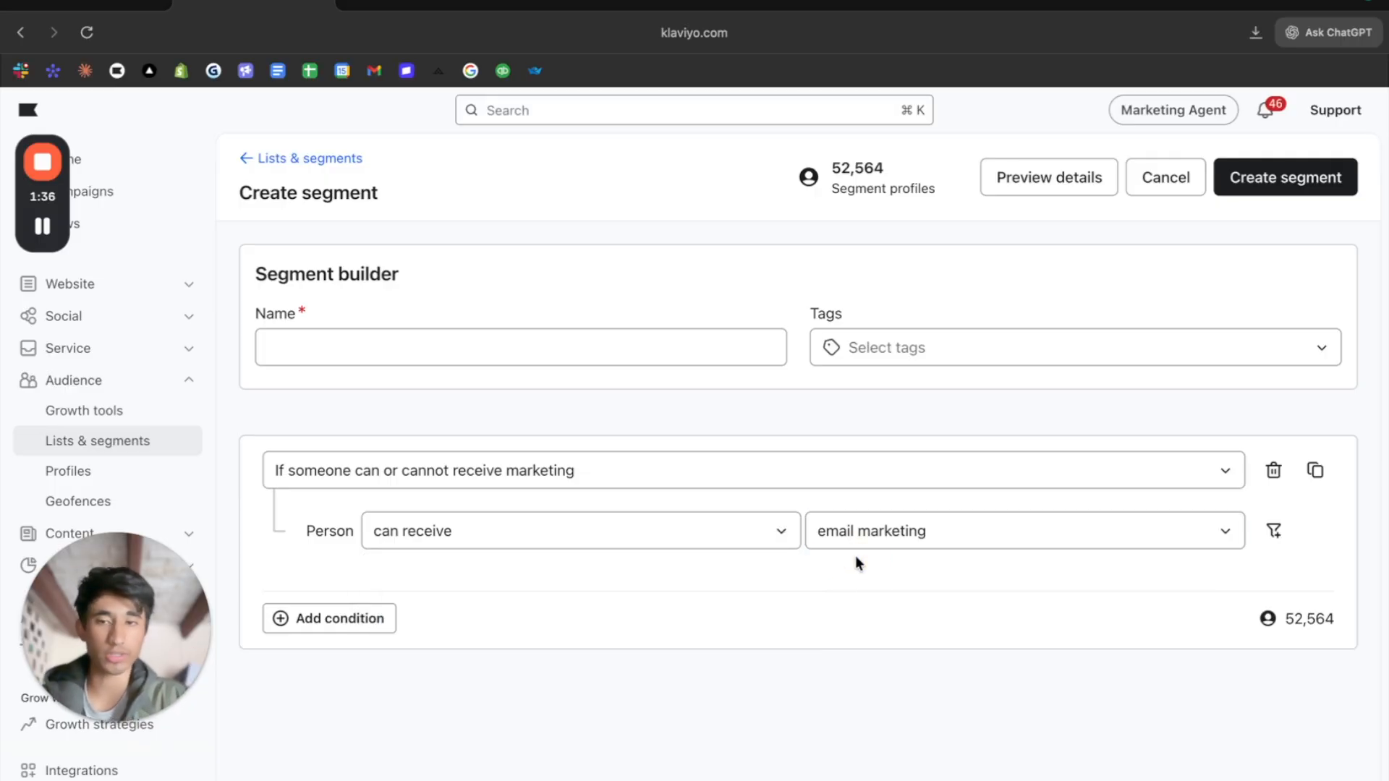
- Add an empty second condition and join it to the email marketing condition with AND as a separate block
left_click(378, 617)
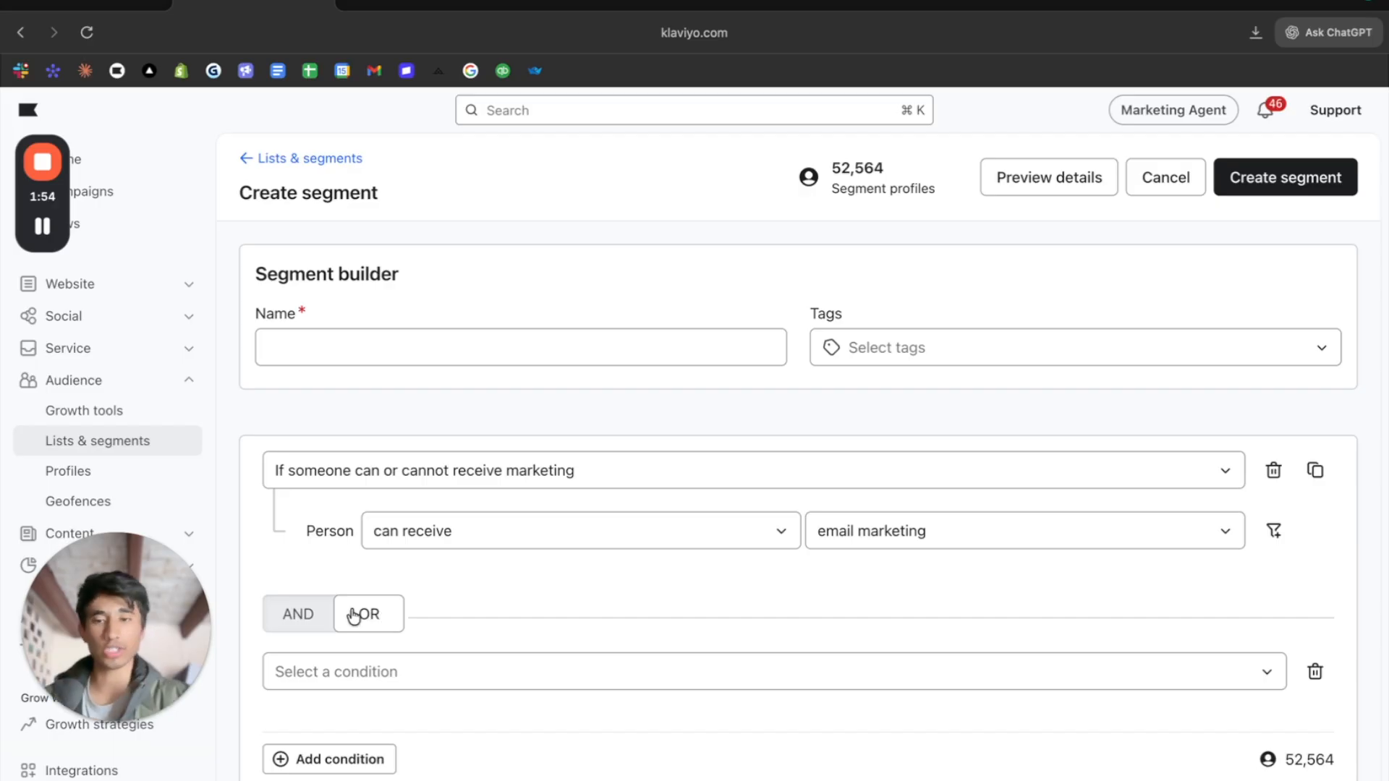
left_click(326, 611)
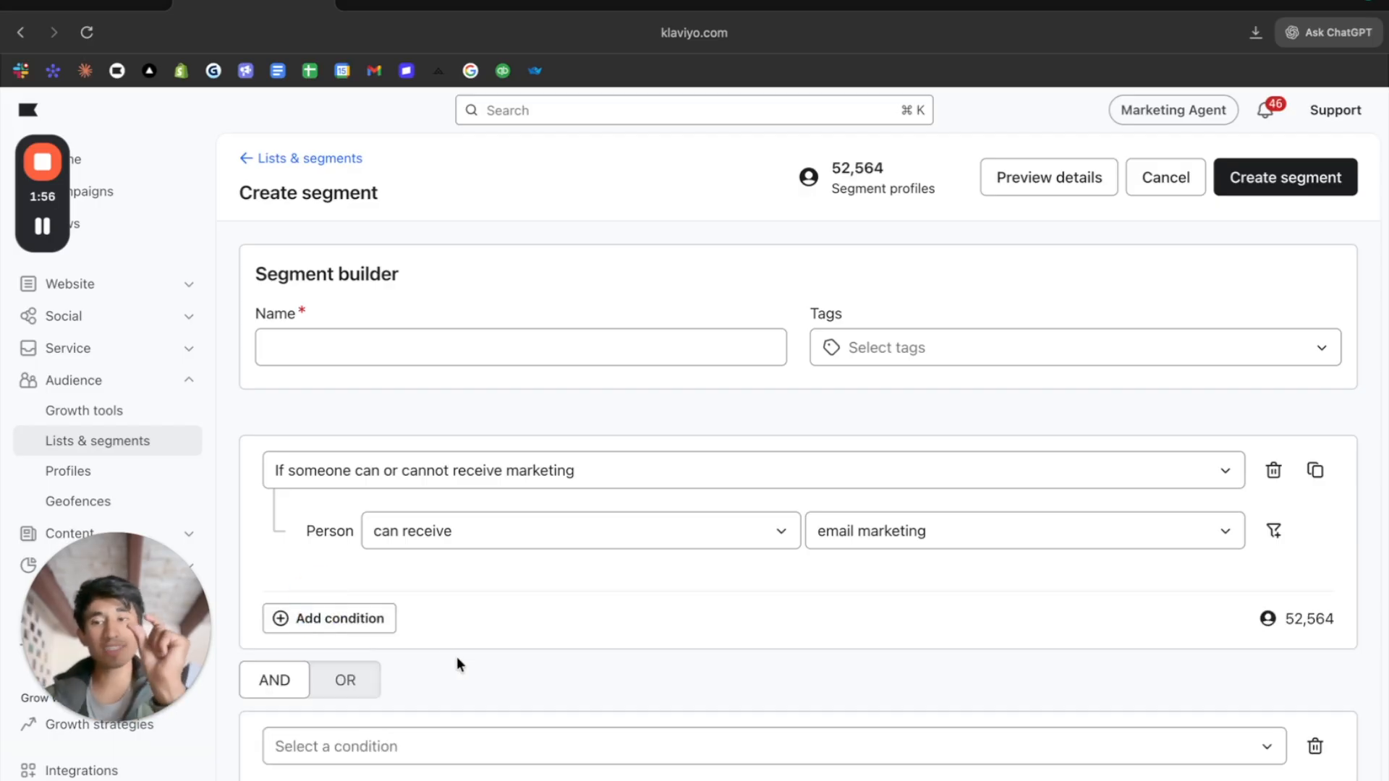
scroll(952, 563, "down", 1)
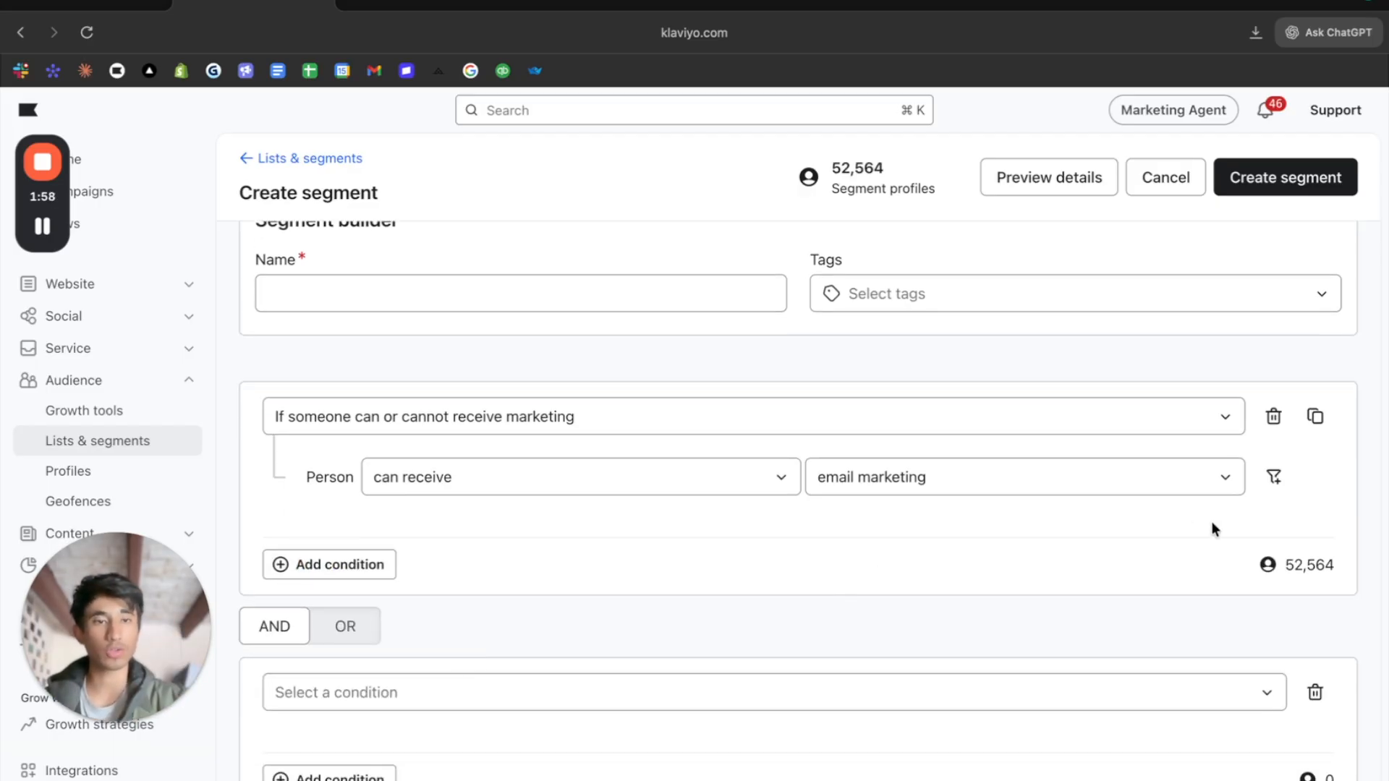
left_click_drag(1289, 565, 1380, 557)
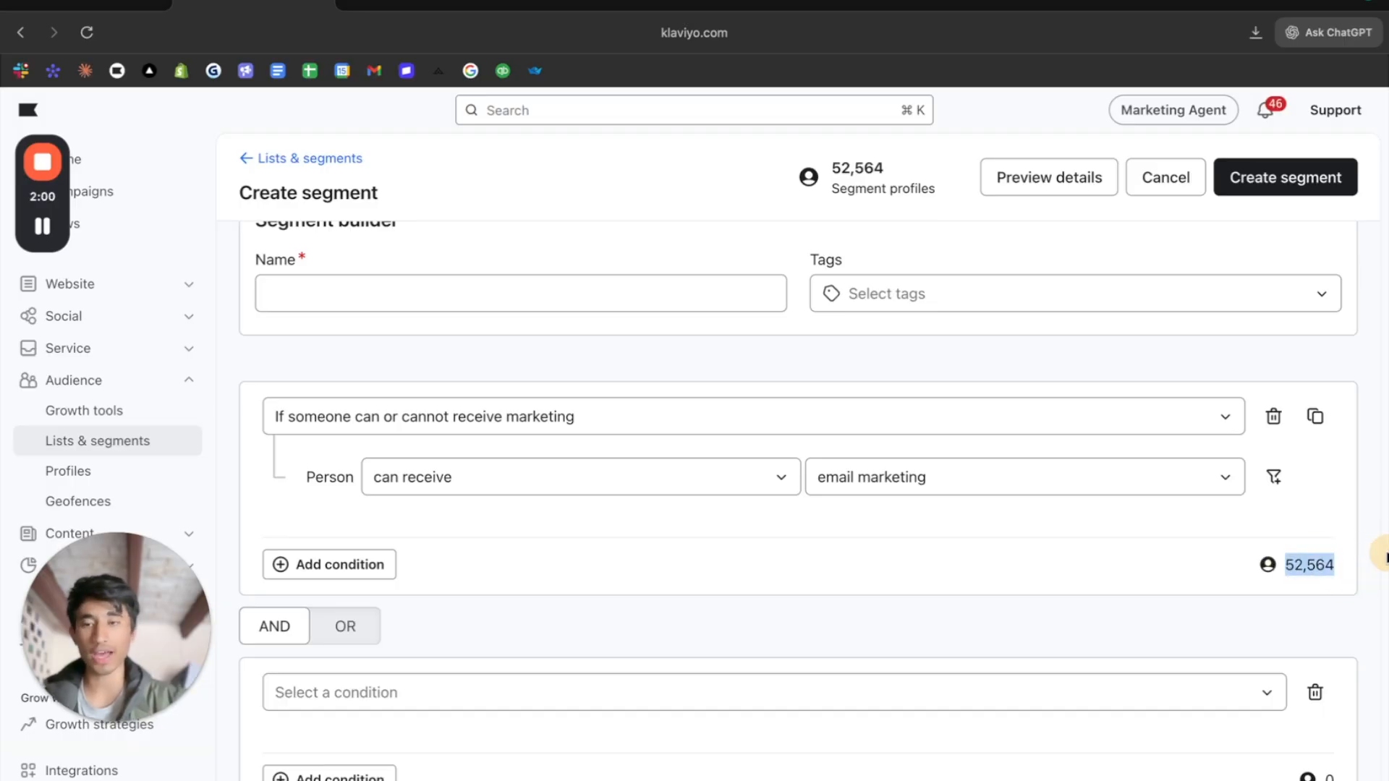
left_click(316, 623)
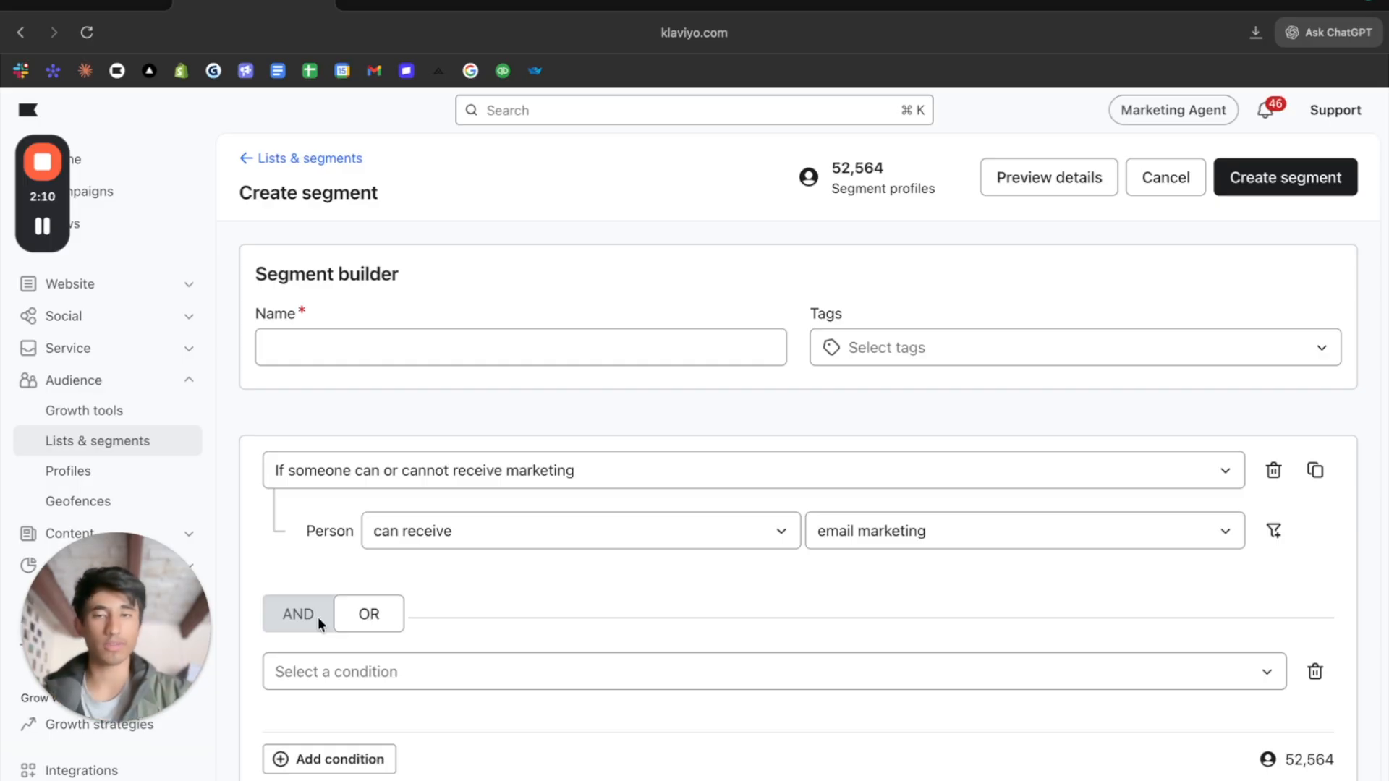
left_click(304, 626)
scroll(368, 659, "down", 1)
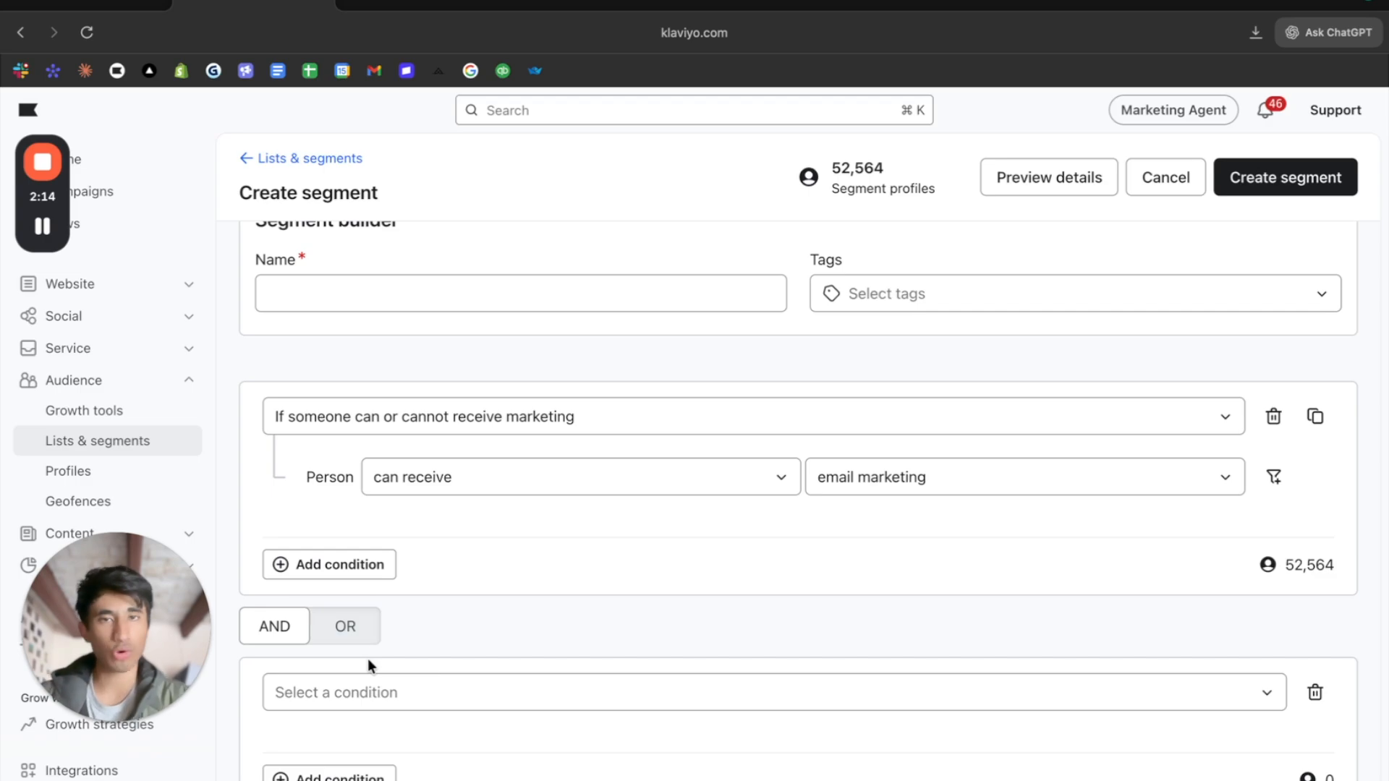
left_click(360, 416)
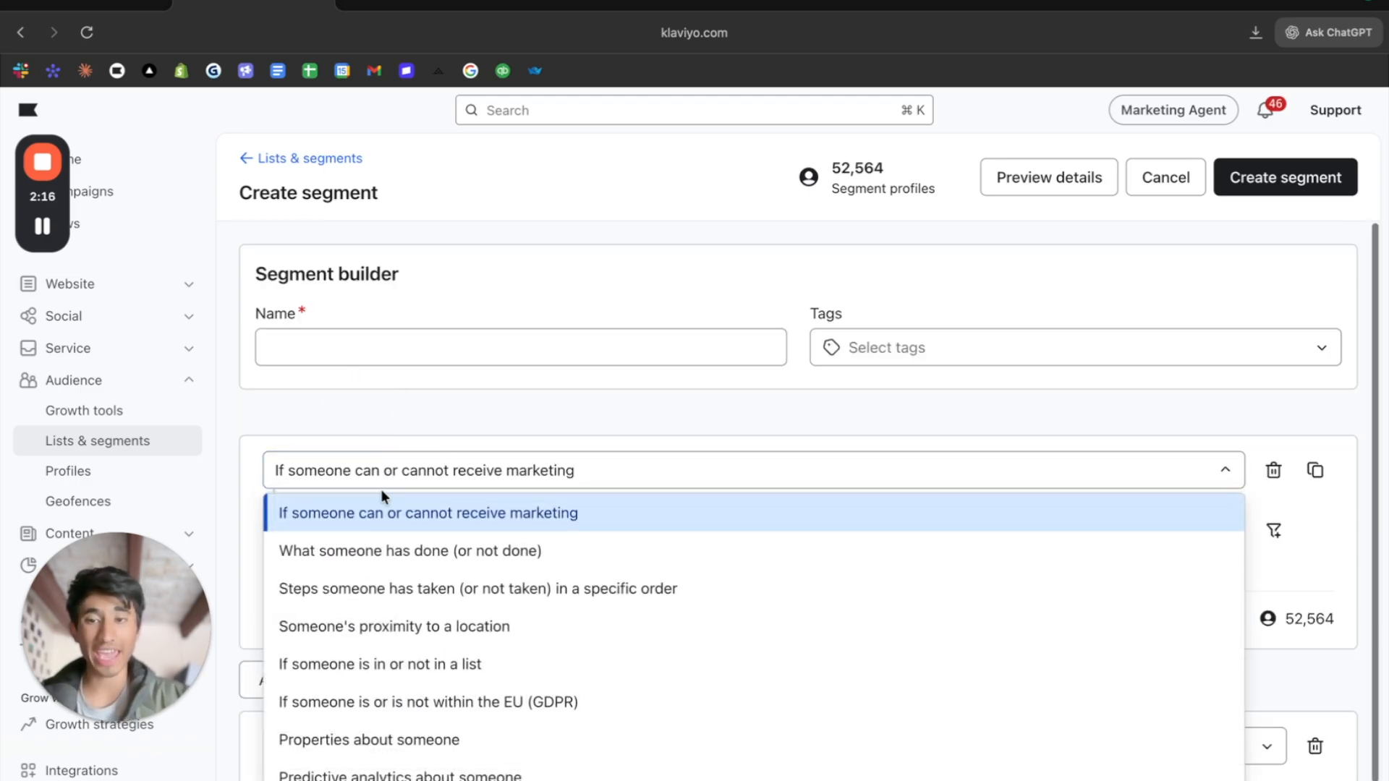
left_click(592, 528)
- Define the second block as What someone has done (or not done), with Opened Email as the metric
scroll(882, 518, "down", 1)
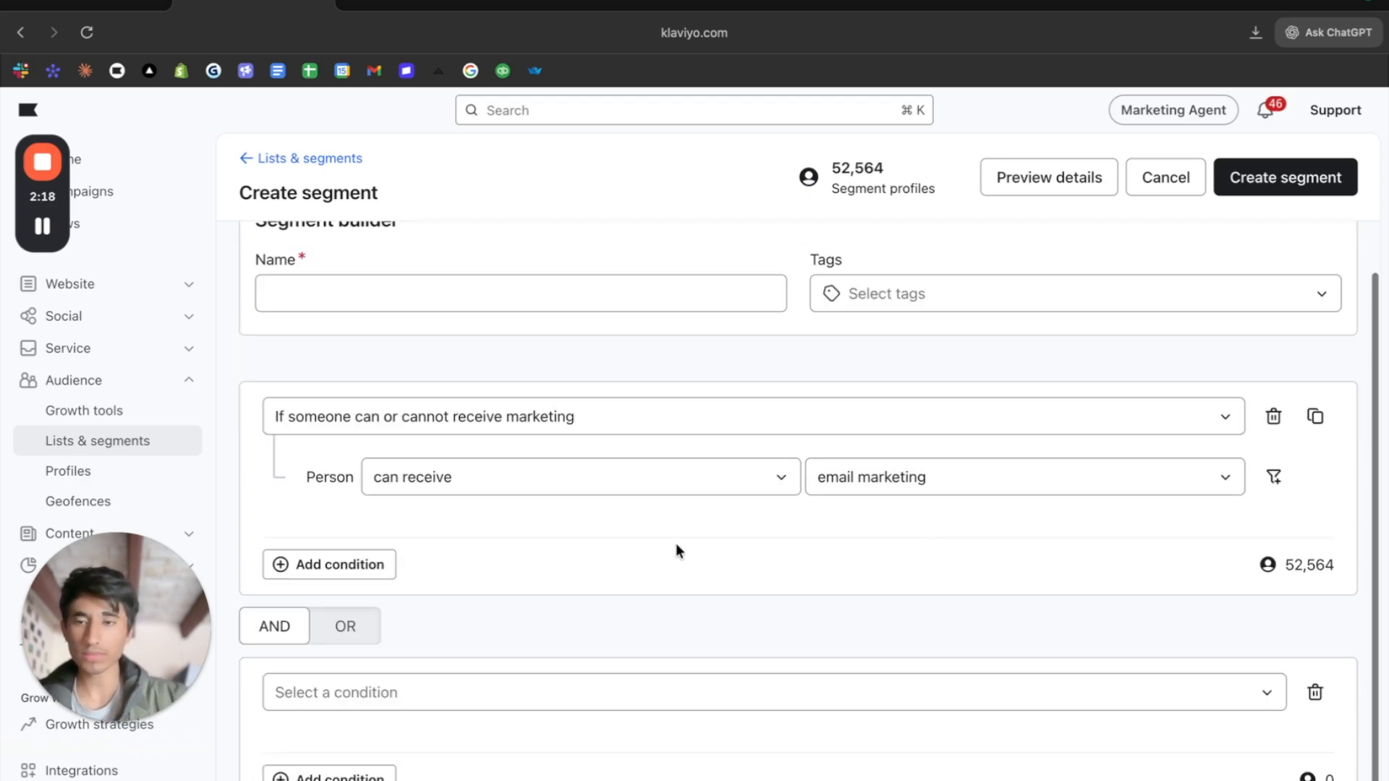
left_click(338, 691)
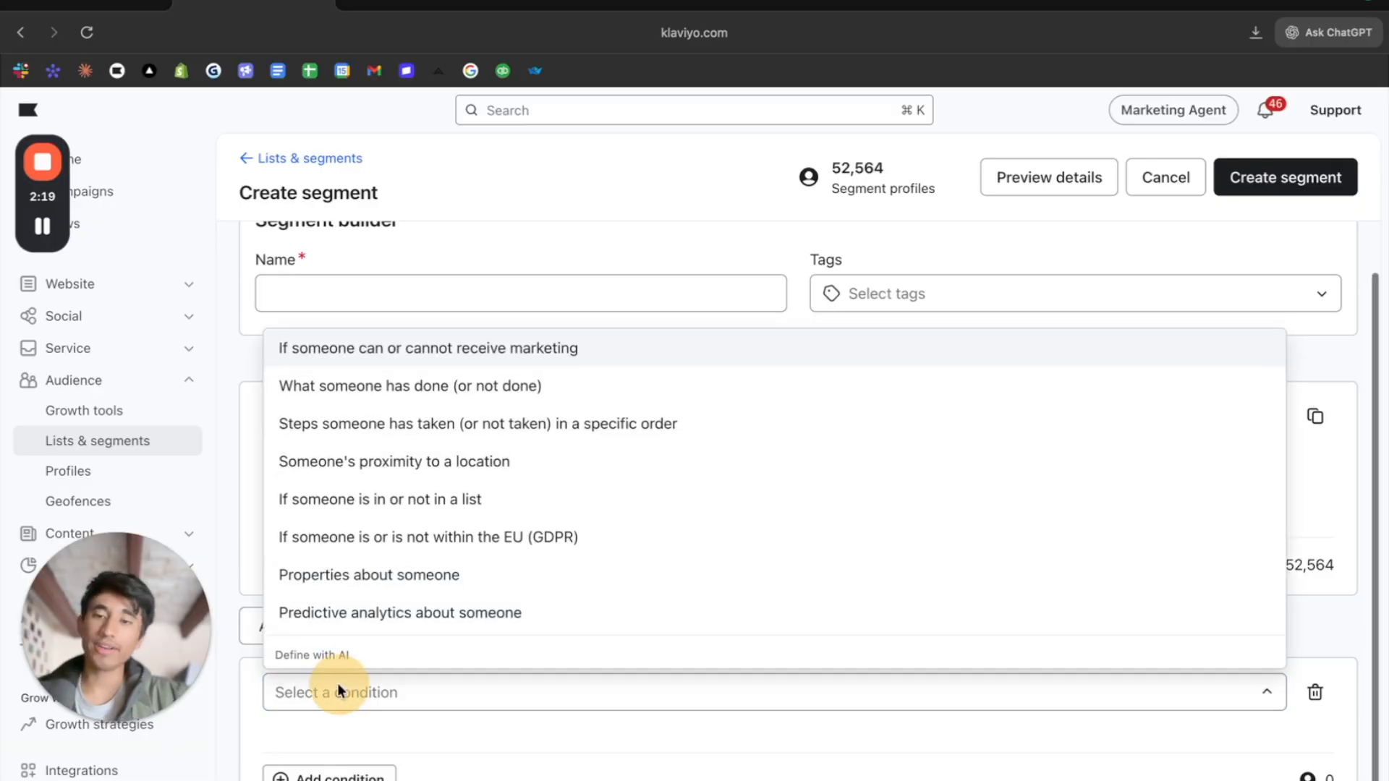
left_click(428, 386)
scroll(506, 550, "down", 1)
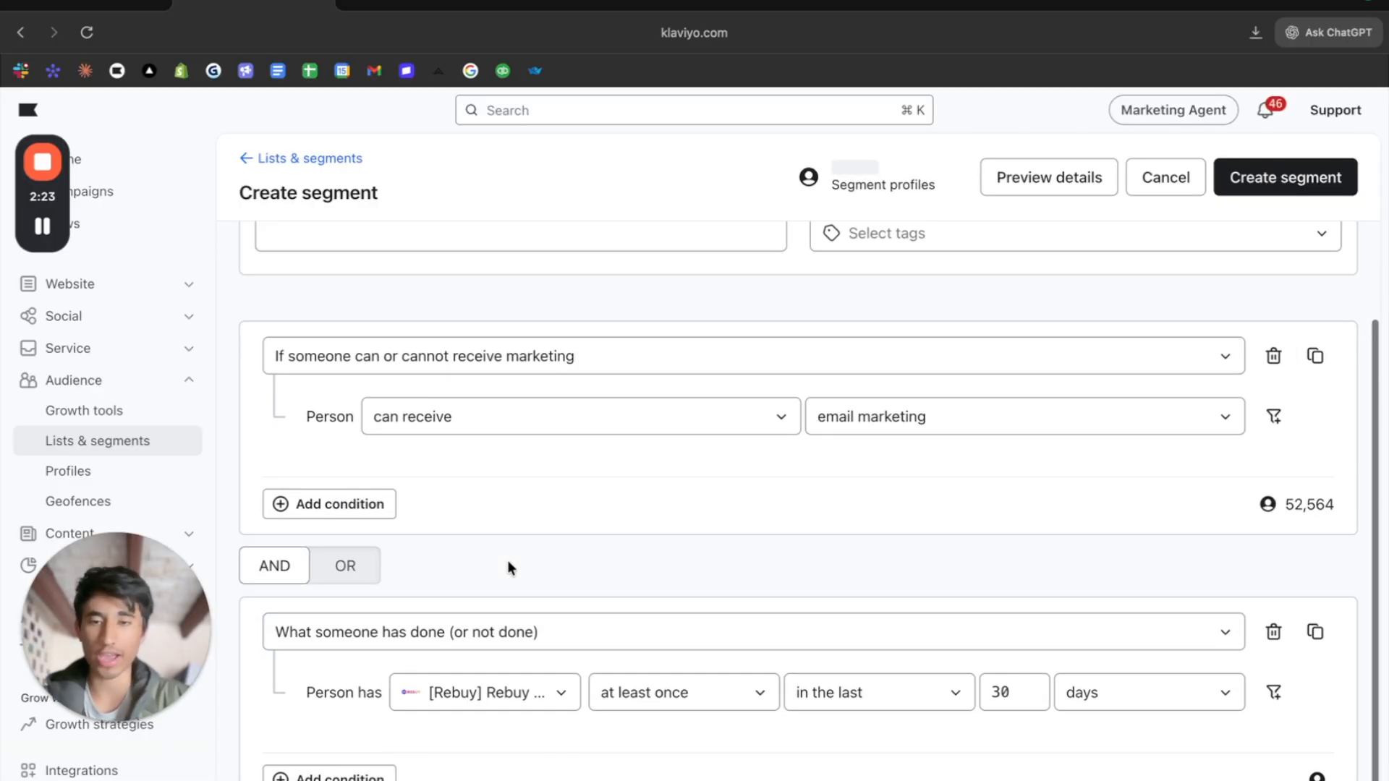
left_click(494, 691)
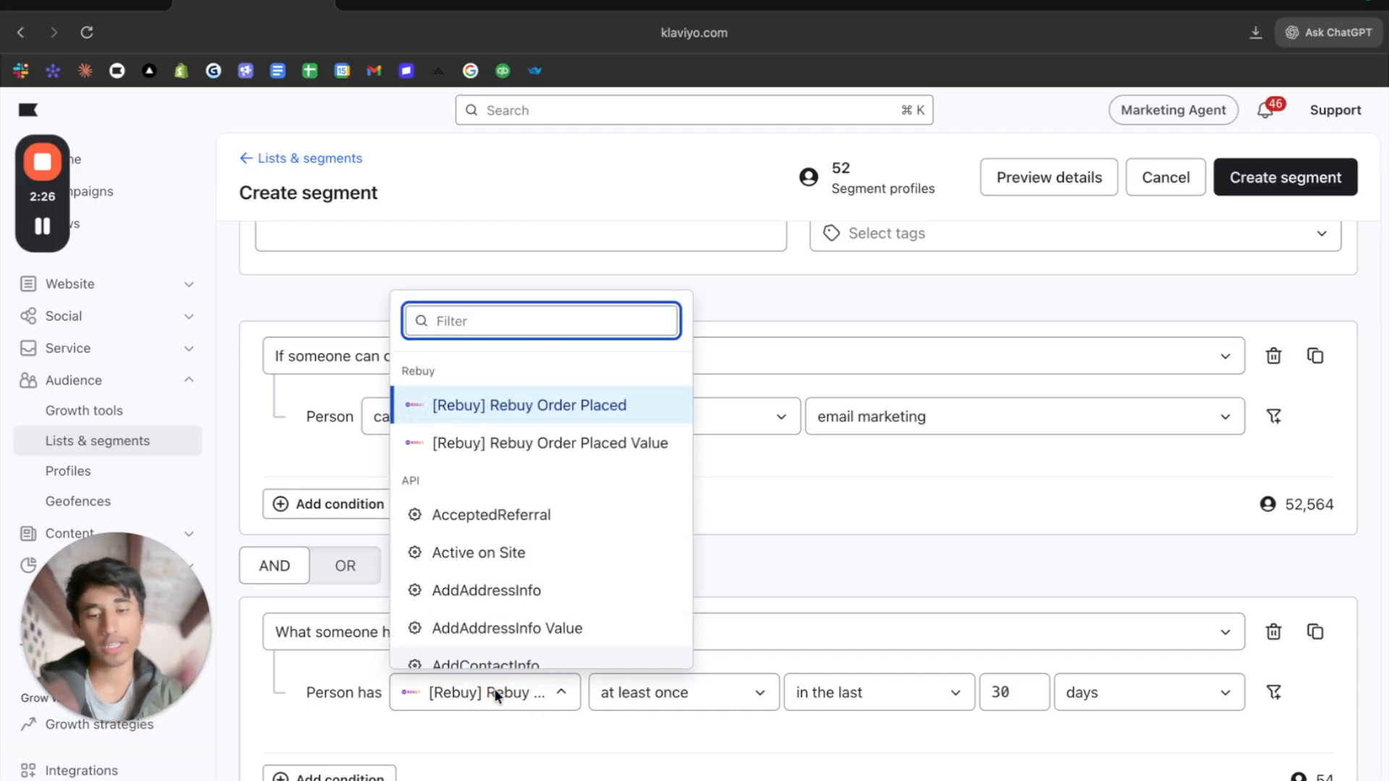
type("open")
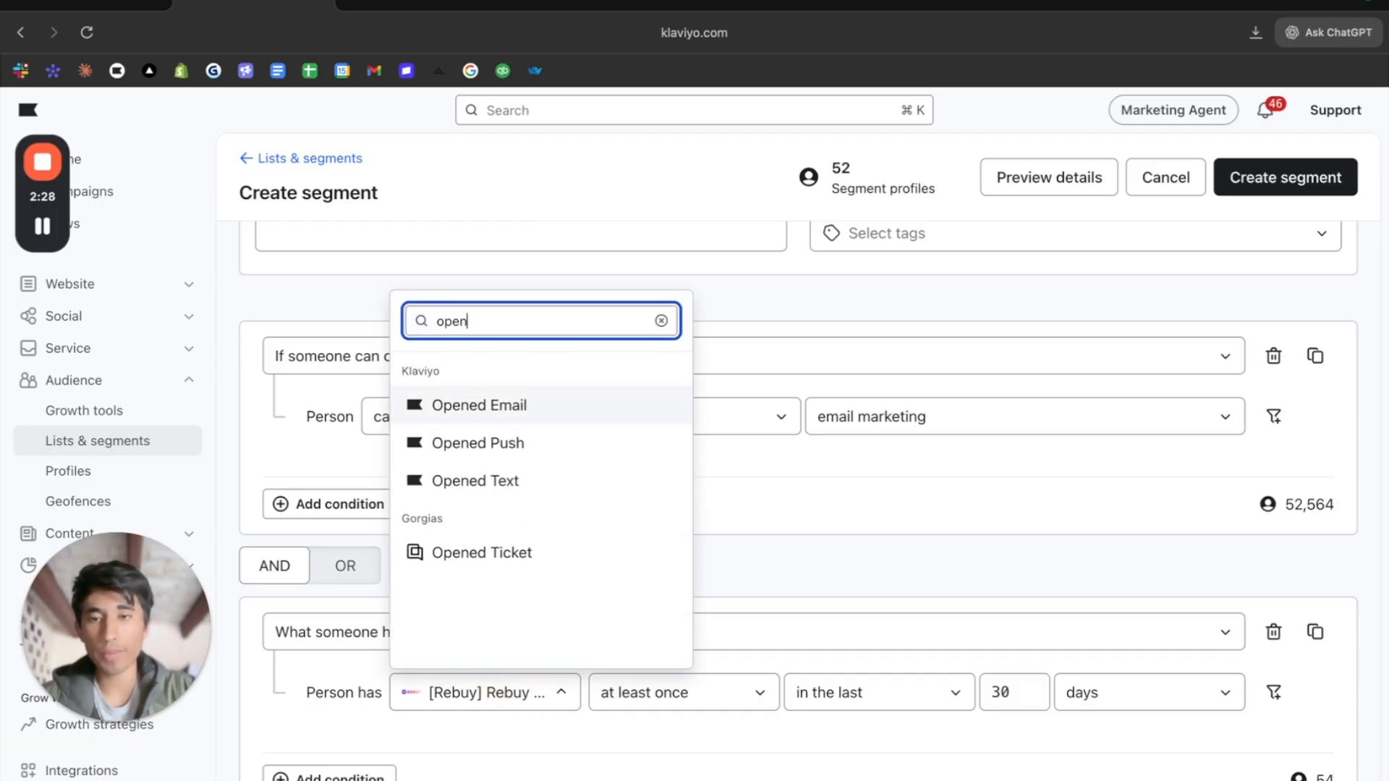
left_click(500, 406)
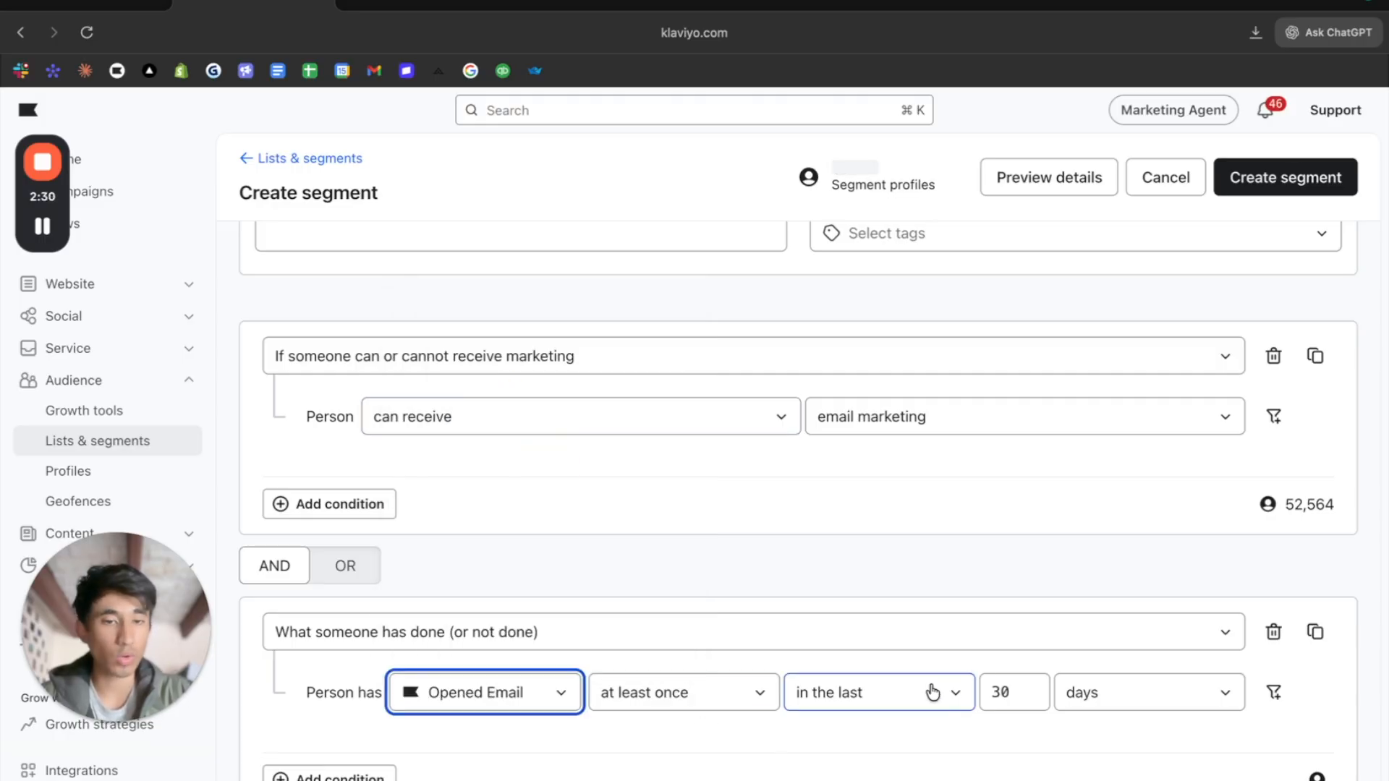
left_click(617, 703)
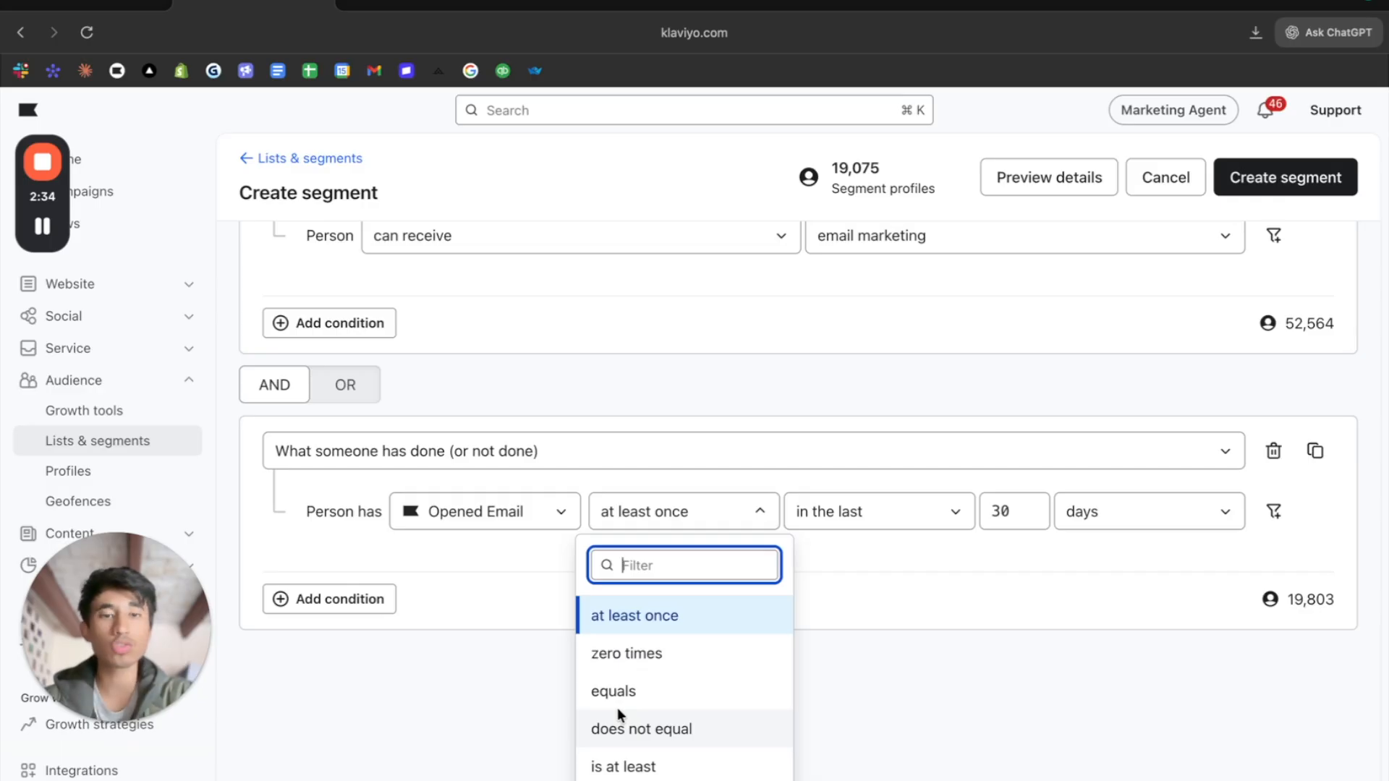
scroll(899, 456, "up", 3)
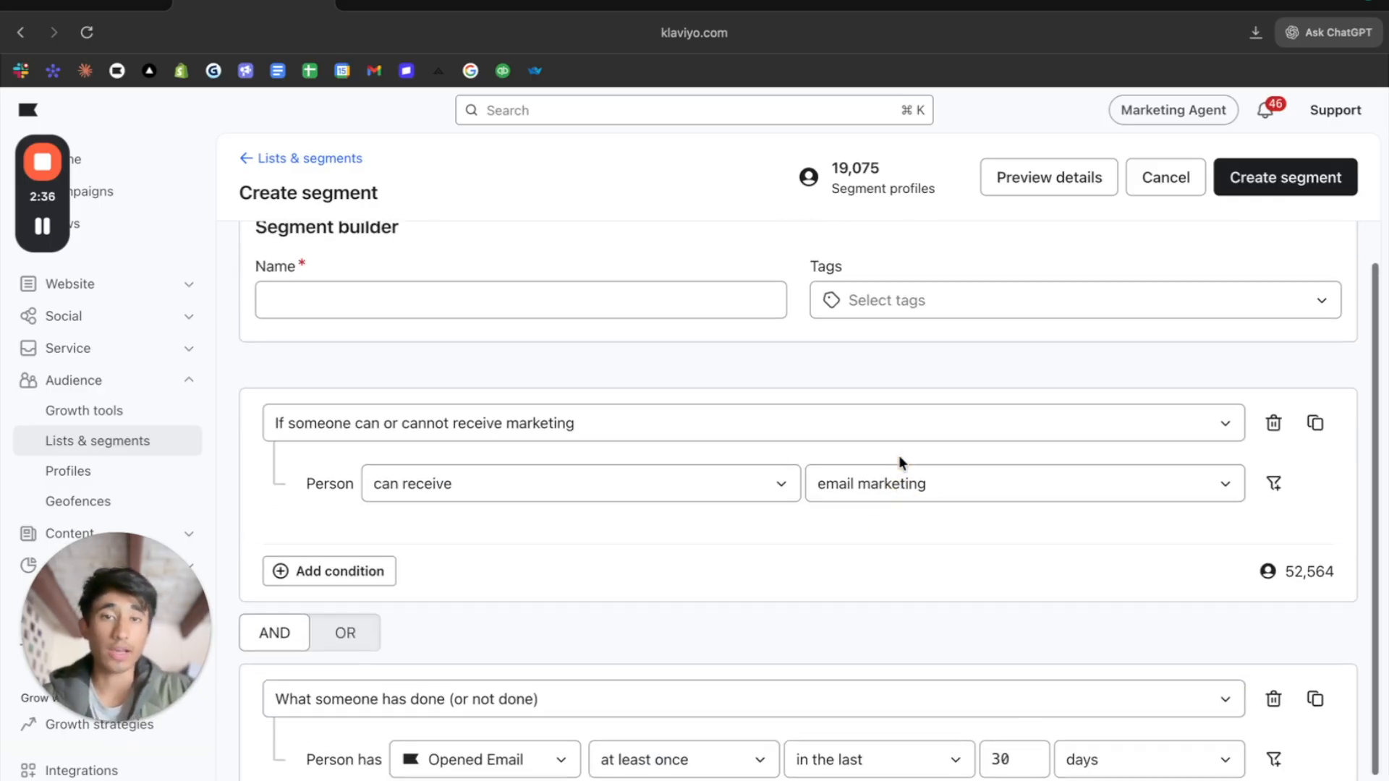
scroll(896, 263, "down", 1)
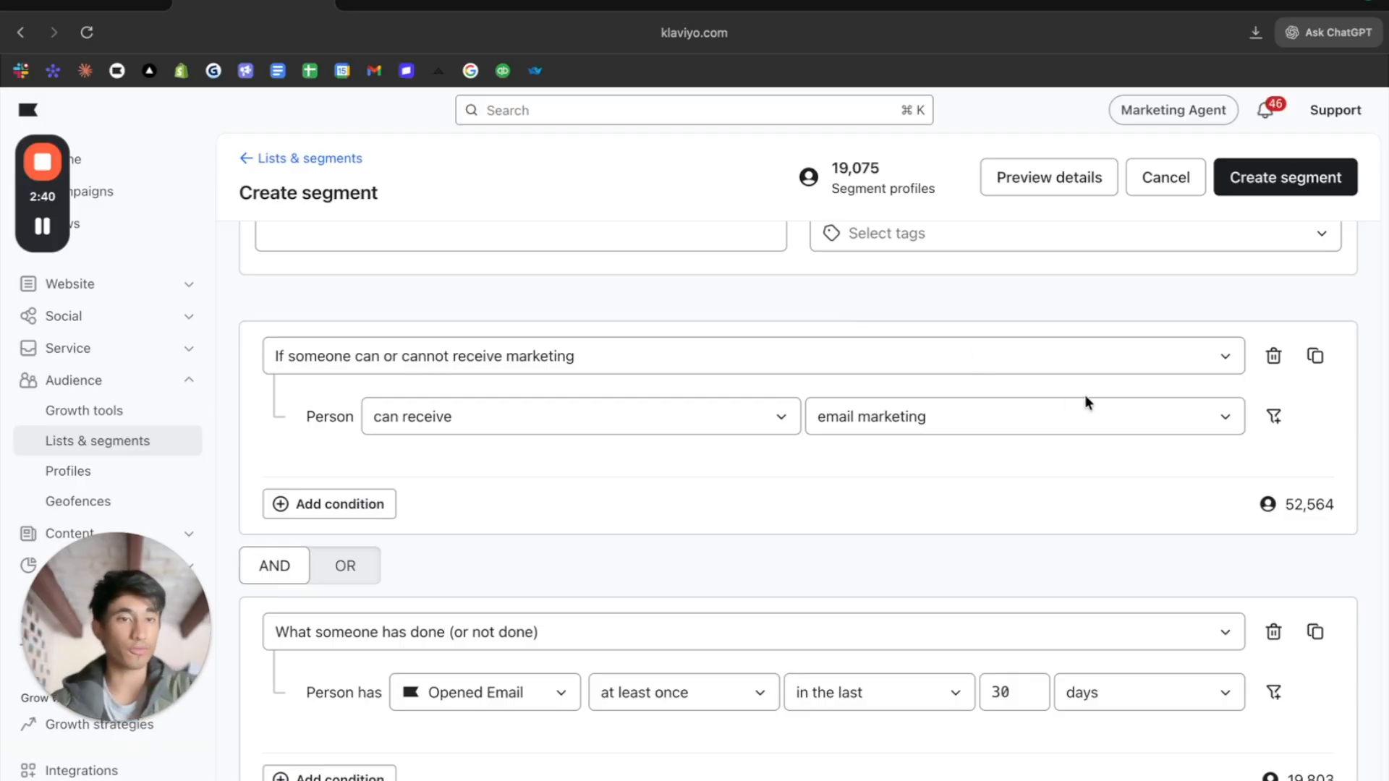
double_click(1311, 776)
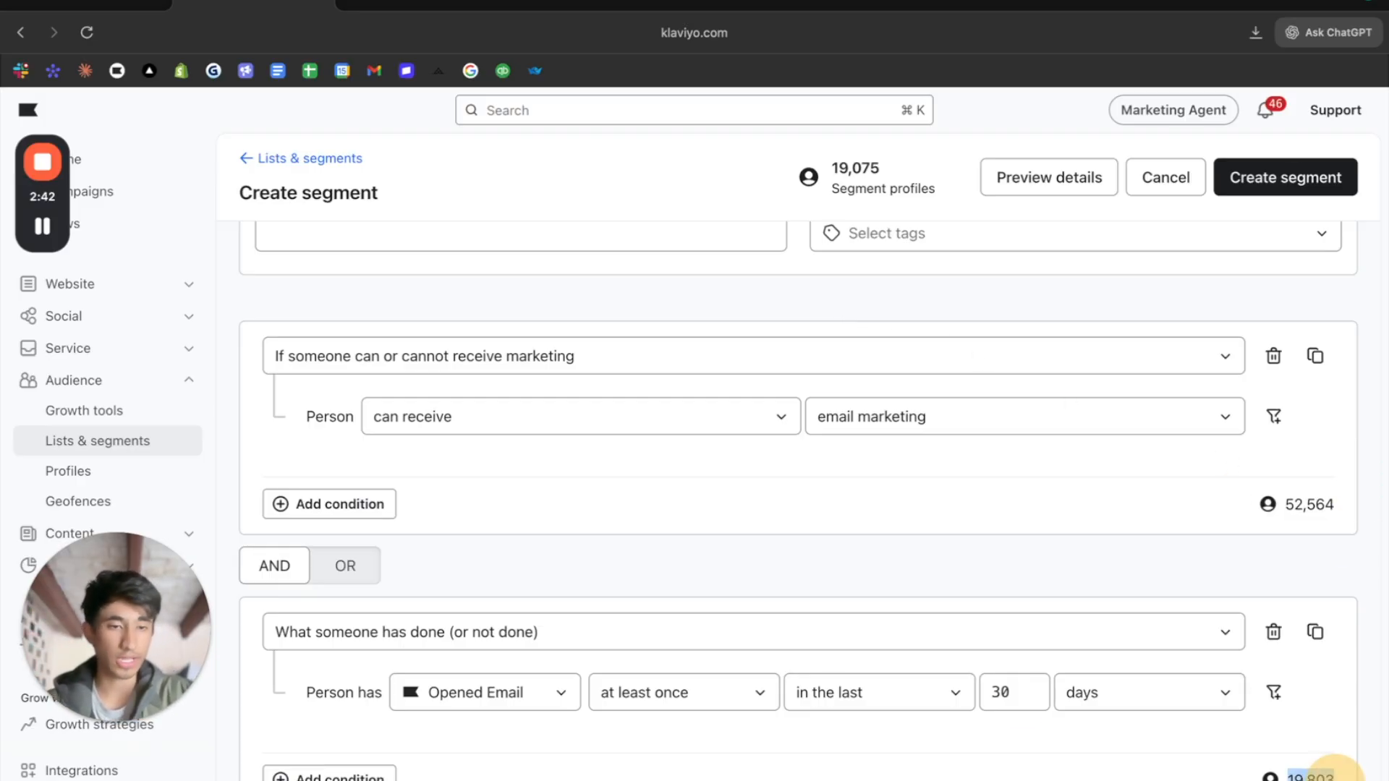
- Add an OR condition to the second block: What someone has done (or not done), with Clicked Email as the metric
left_click(303, 775)
scroll(344, 719, "down", 2)
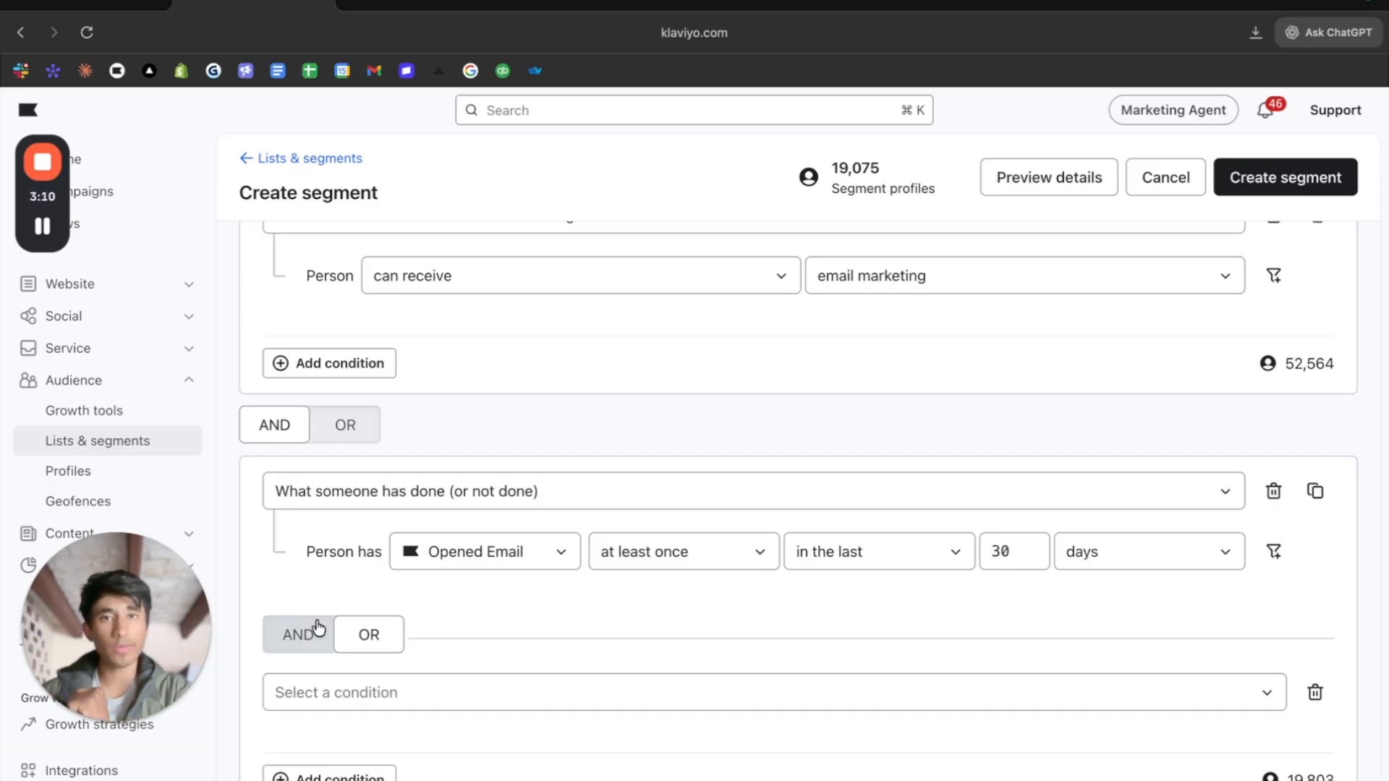
left_click(367, 689)
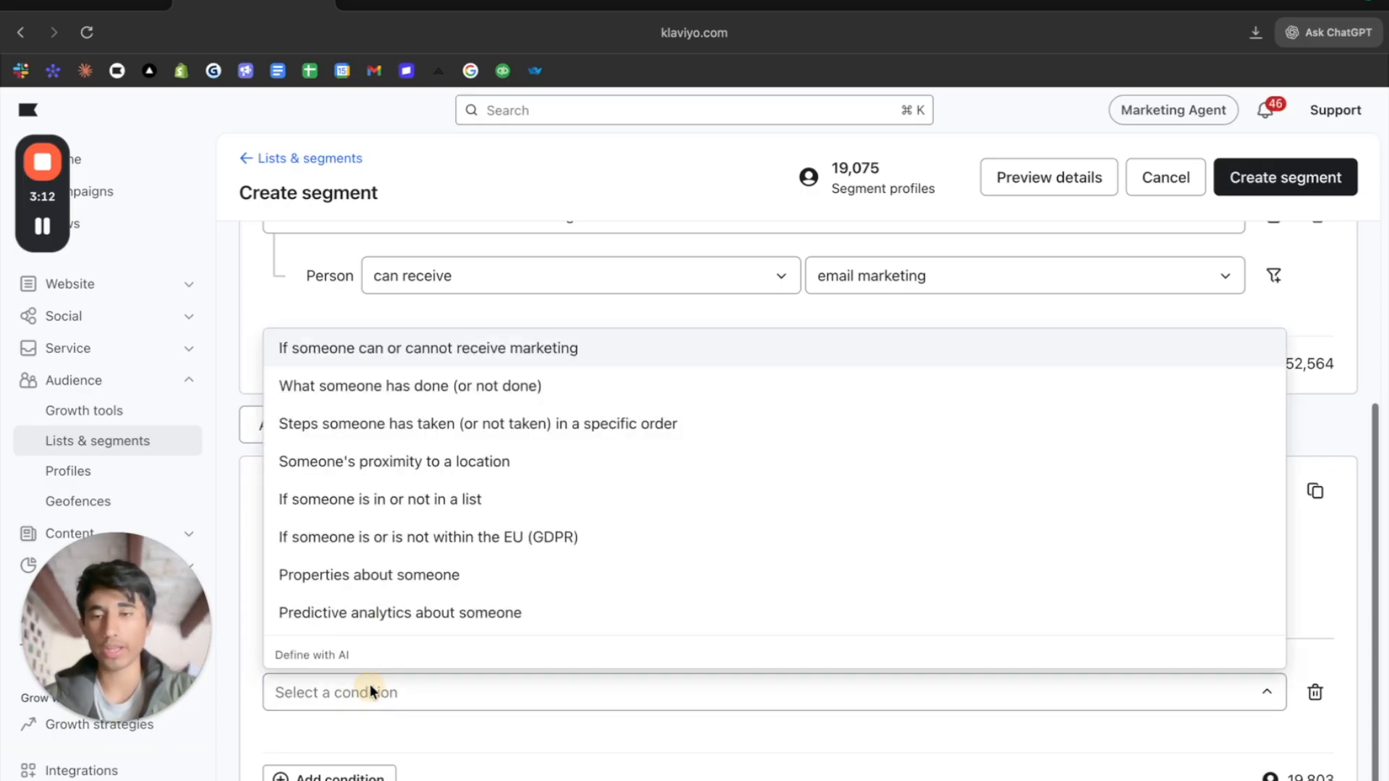
left_click(492, 385)
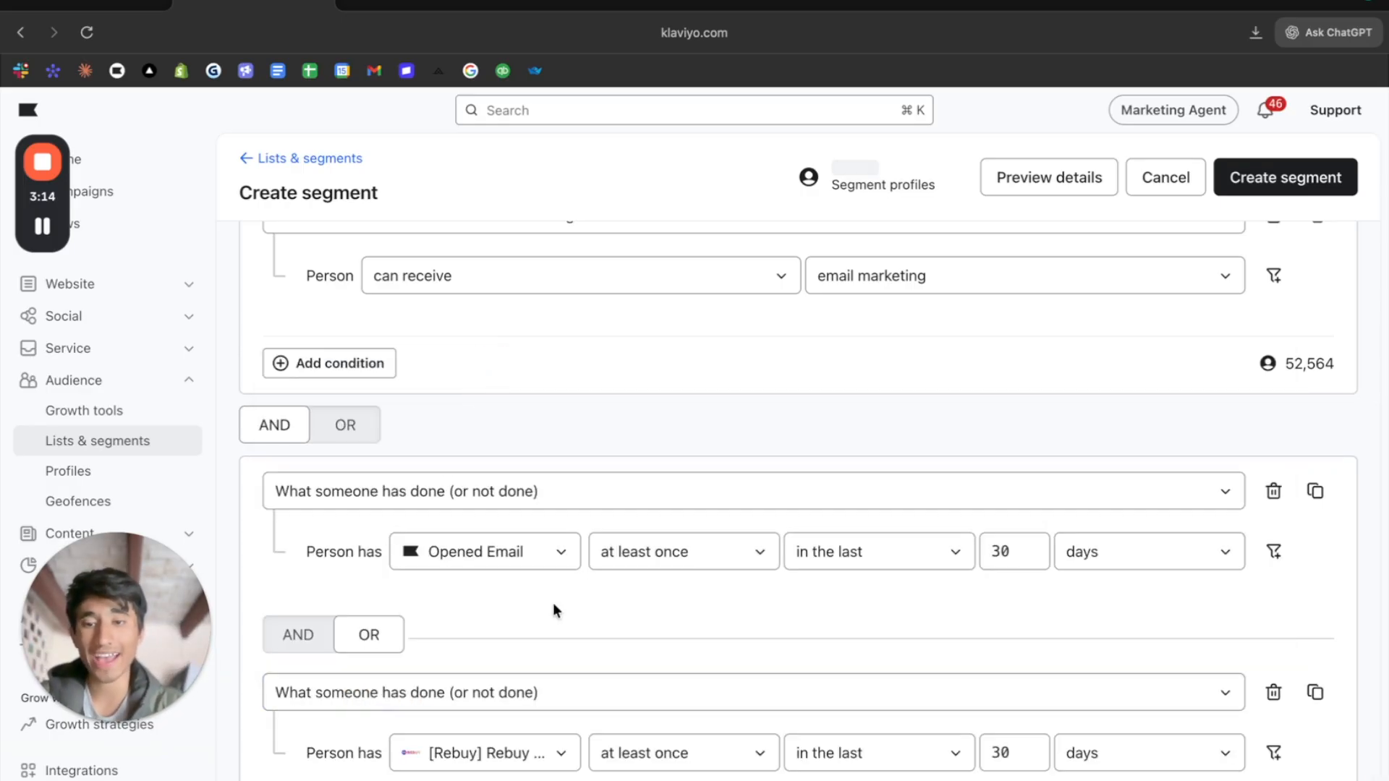
scroll(535, 630, "down", 2)
left_click(486, 688)
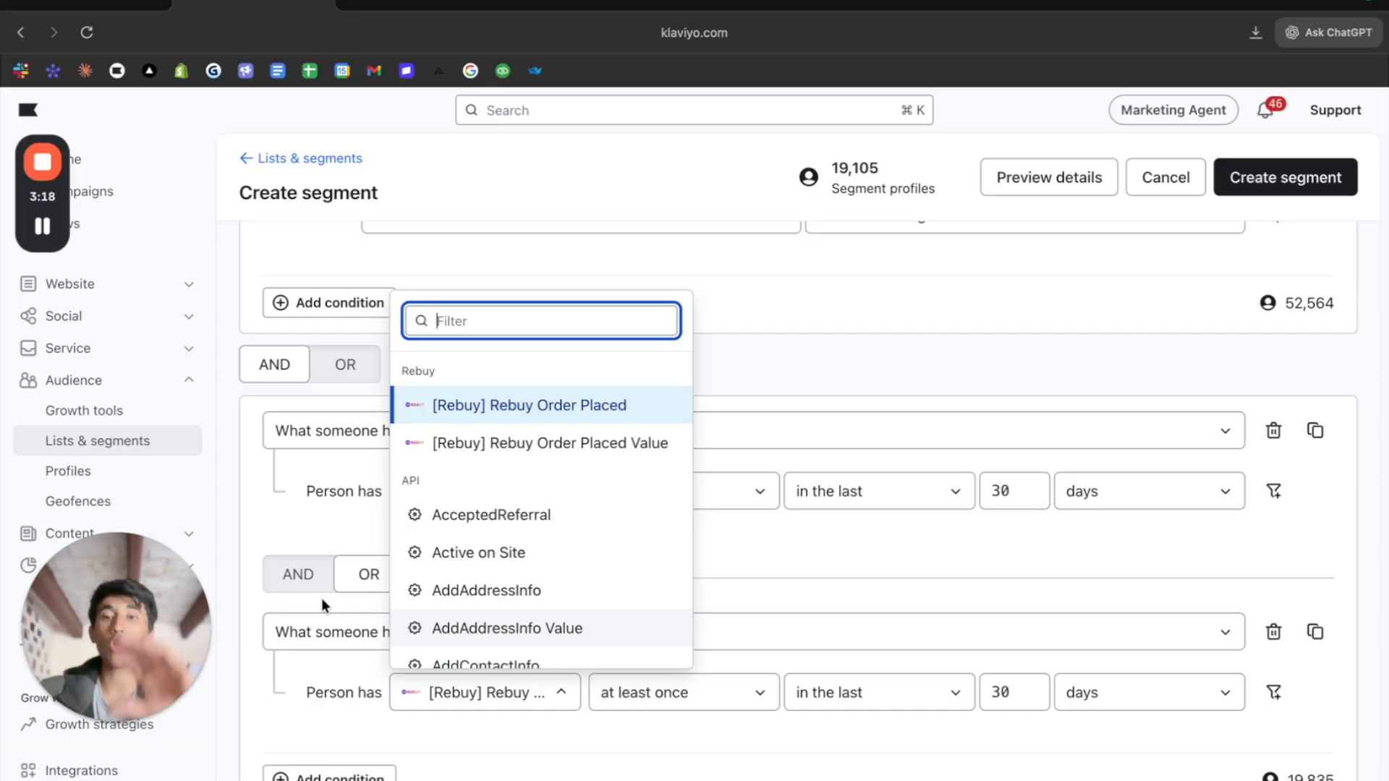
type("clic")
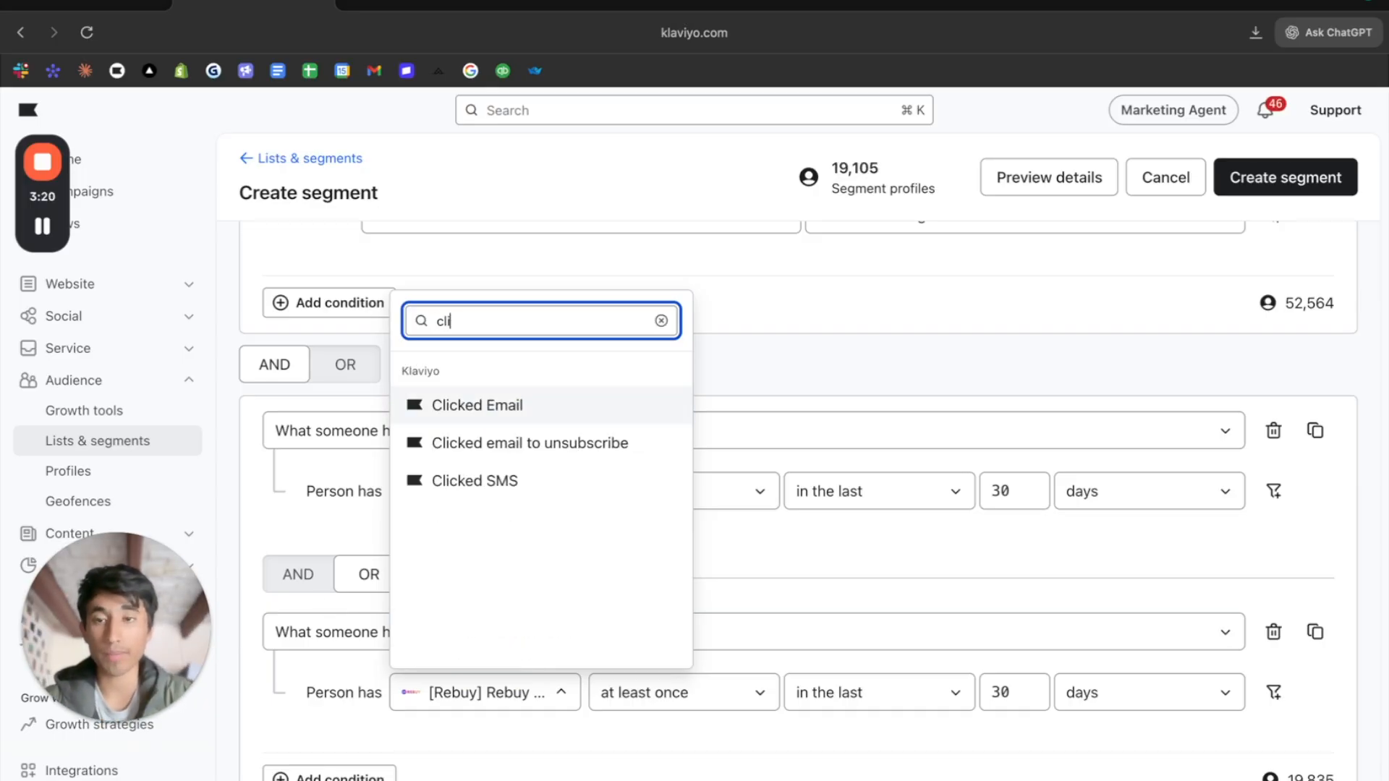
left_click(457, 411)
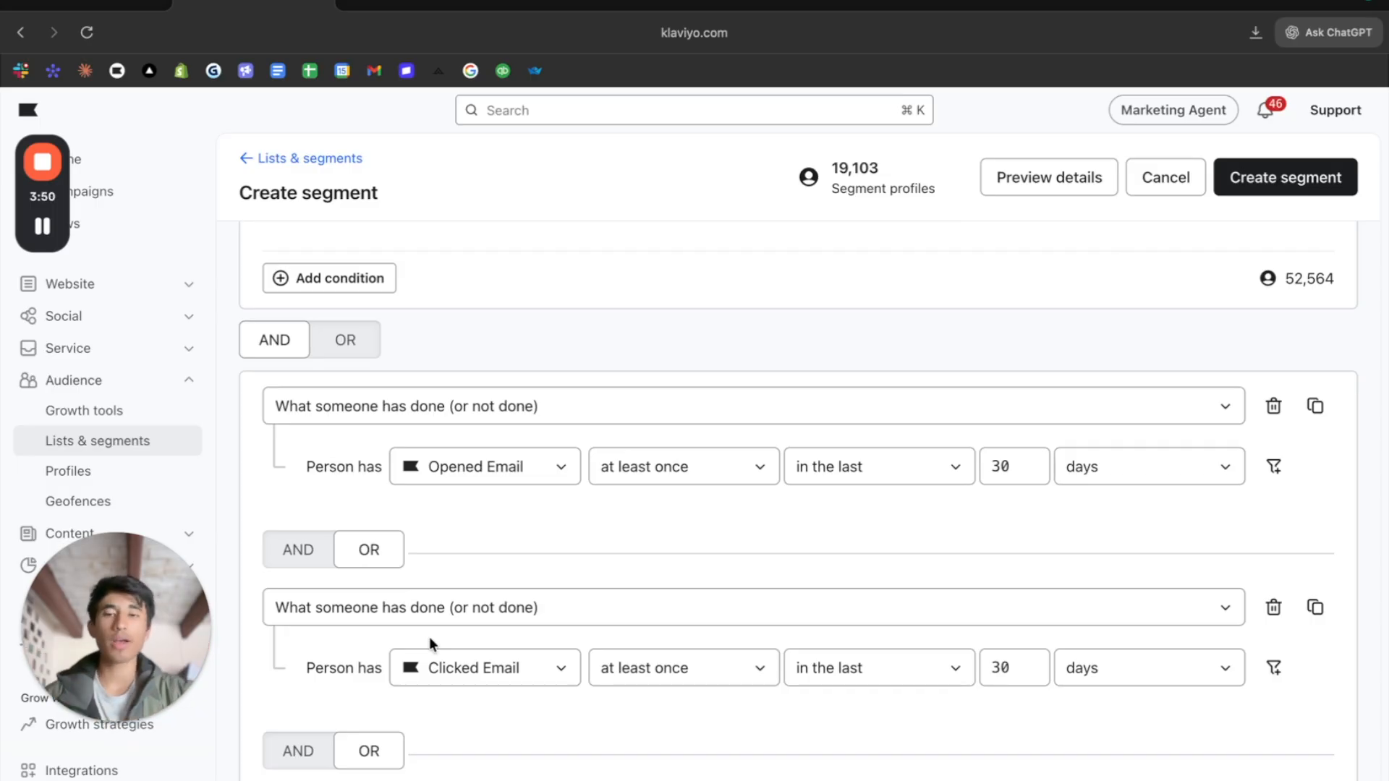
- Add a third OR condition to the activity block: What someone has done (or not done), with Active on Site as the metric
scroll(429, 636, "down", 2)
scroll(427, 651, "down", 2)
left_click(411, 676)
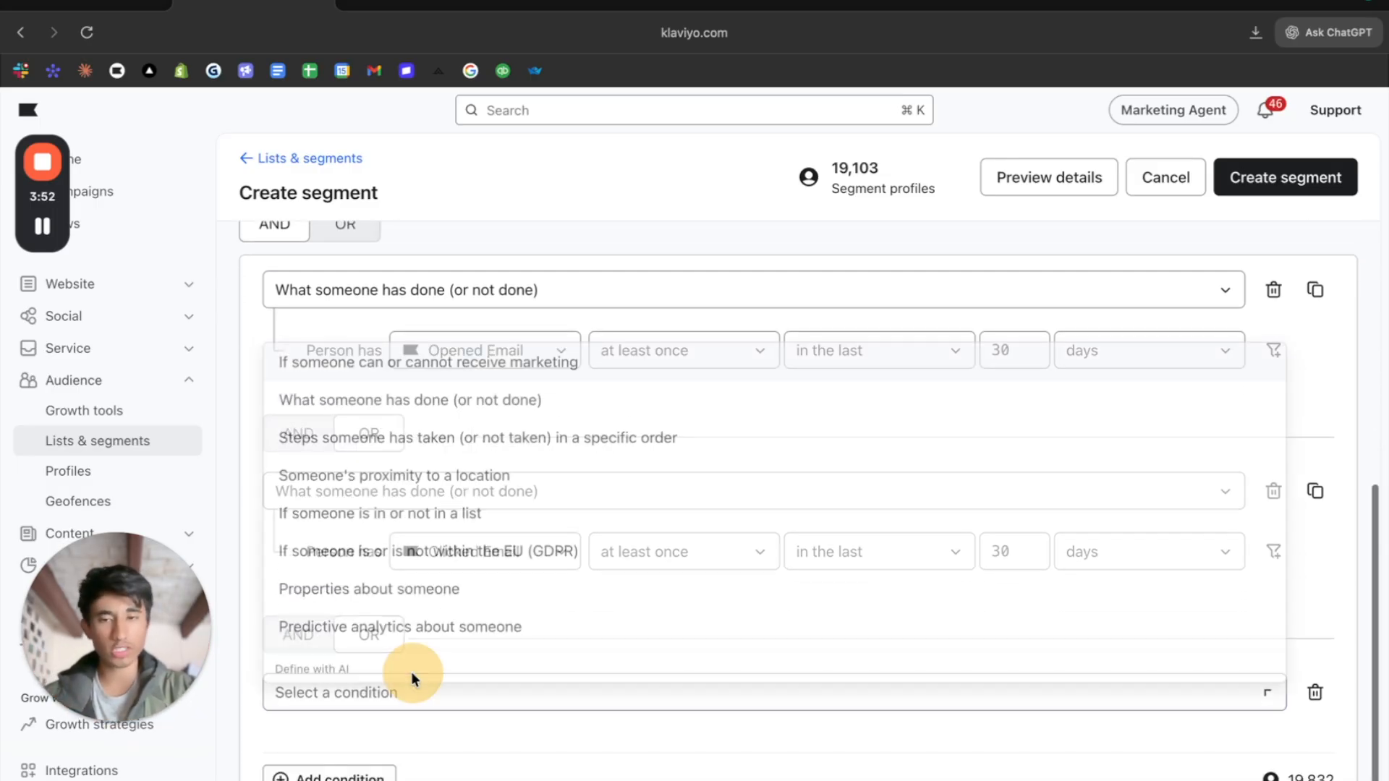
left_click(480, 387)
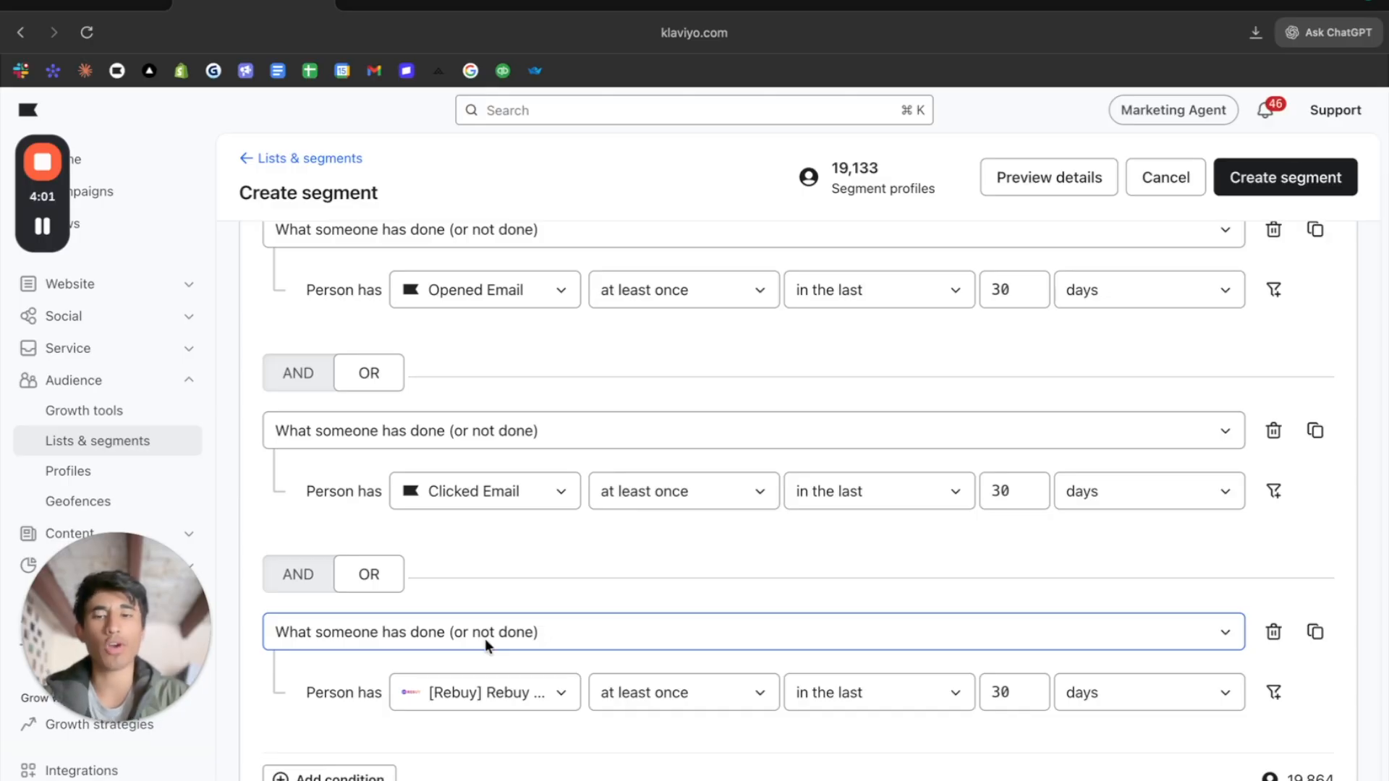
left_click(486, 684)
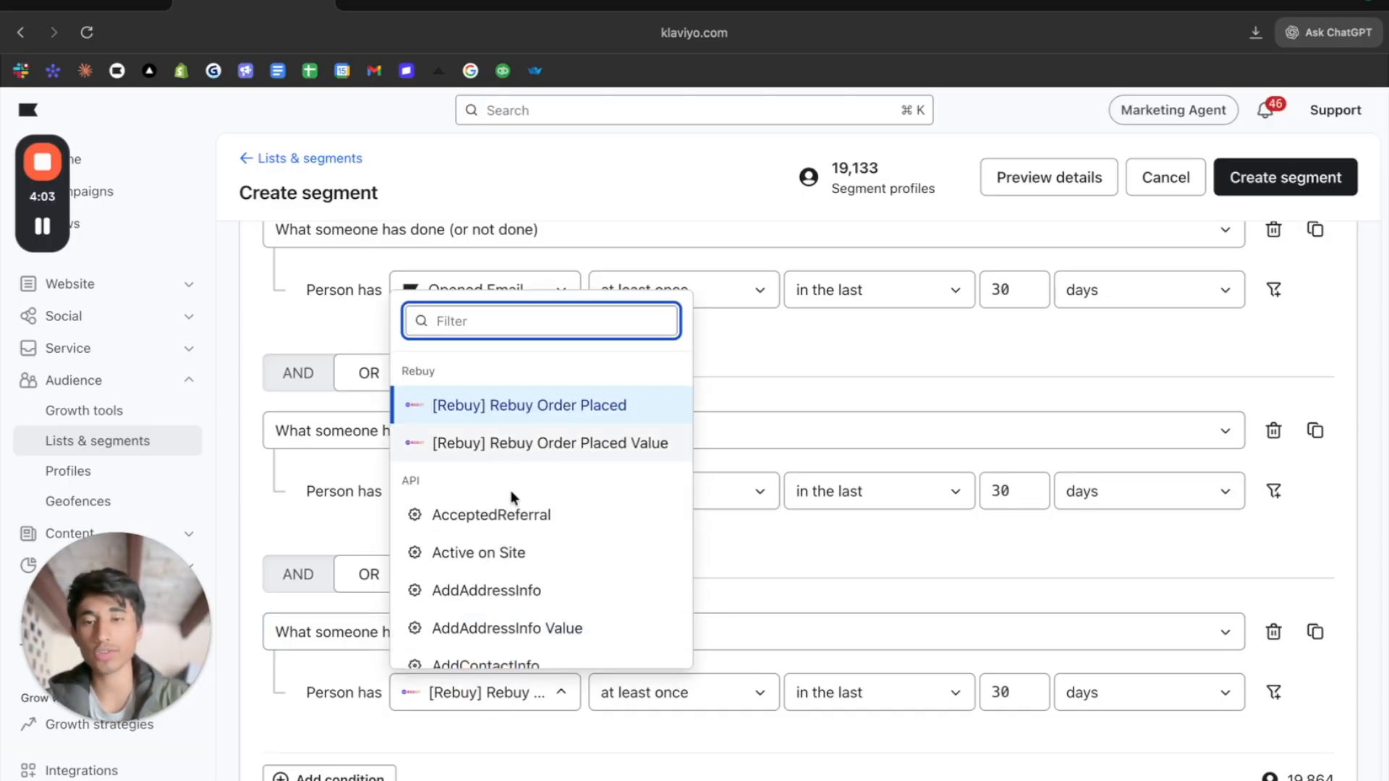
type("acvti")
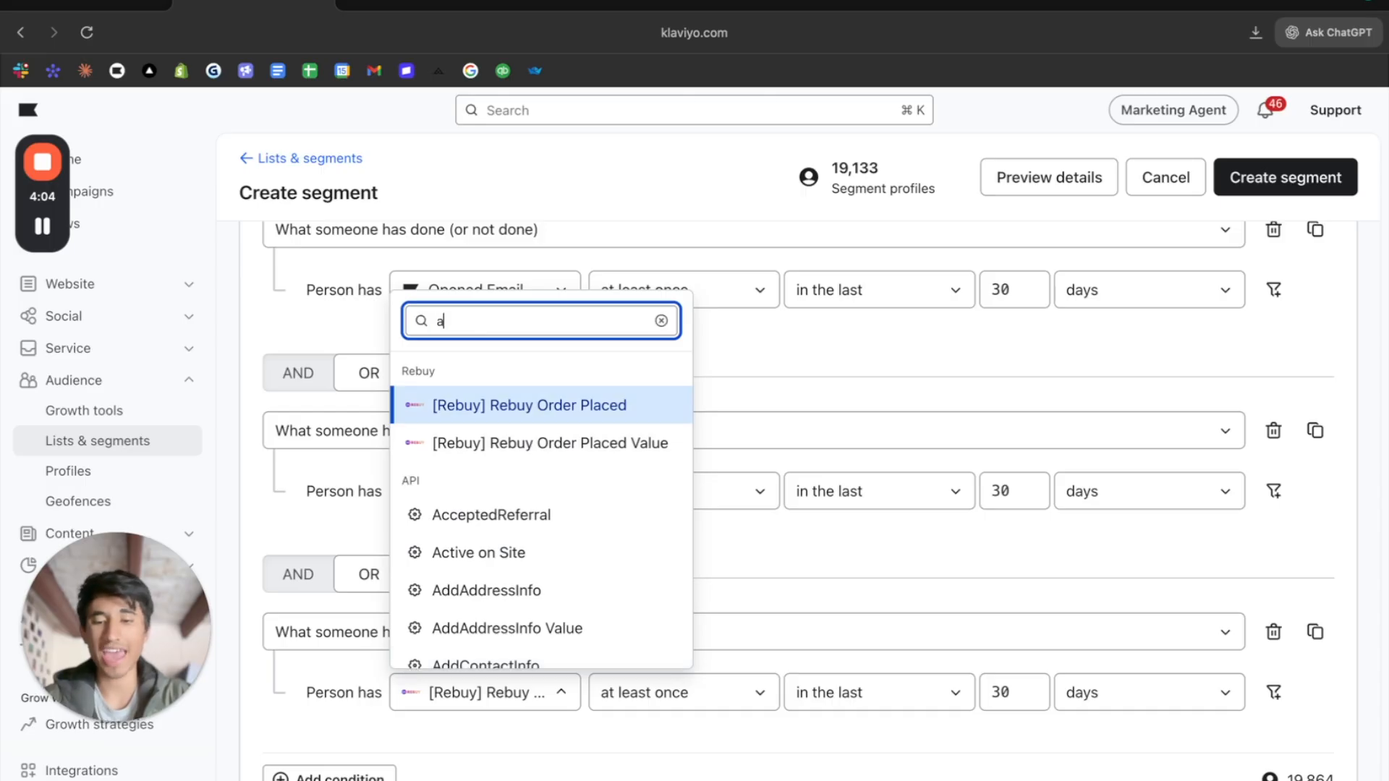
key("BackSpace")
key("BackSpace")
key("BackSpace")
type("tic")
key("BackSpace")
left_click(480, 403)
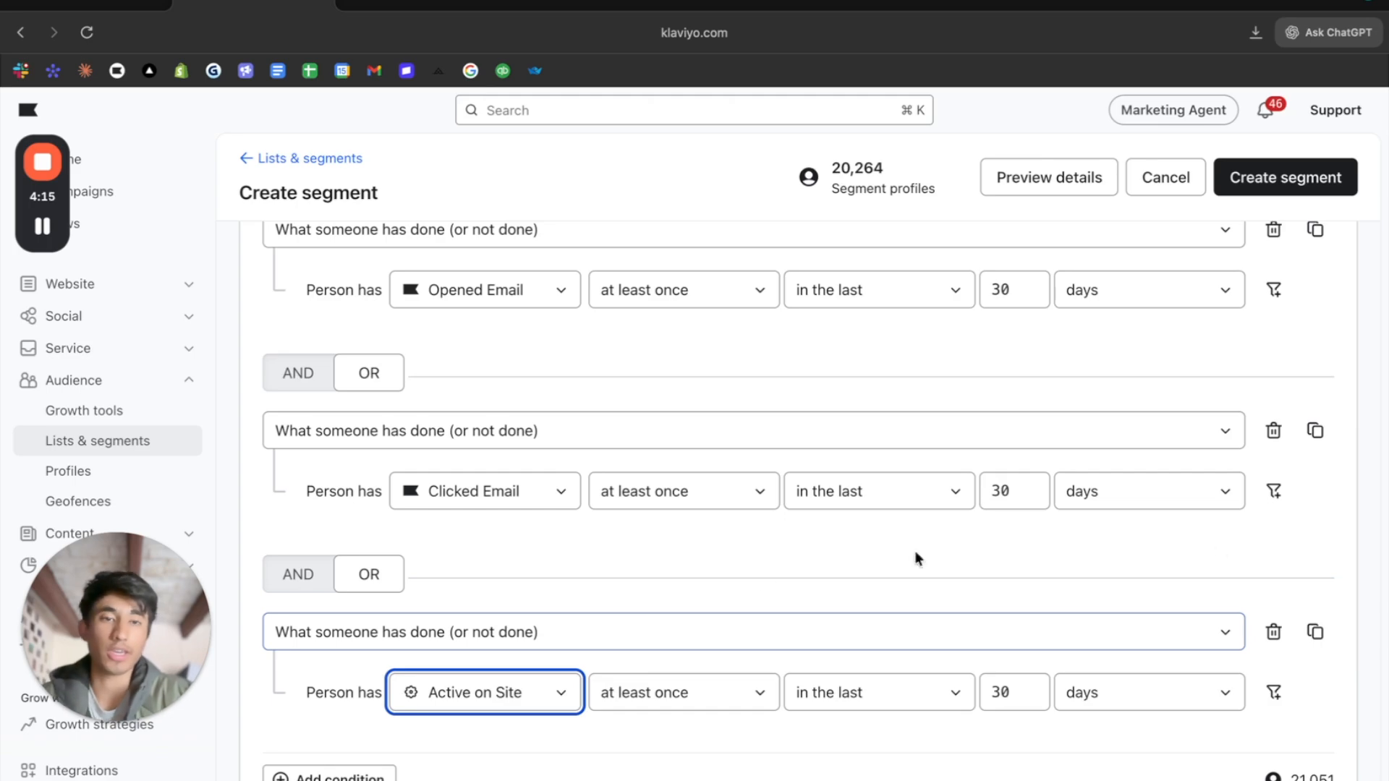
left_click_drag(932, 197, 760, 188)
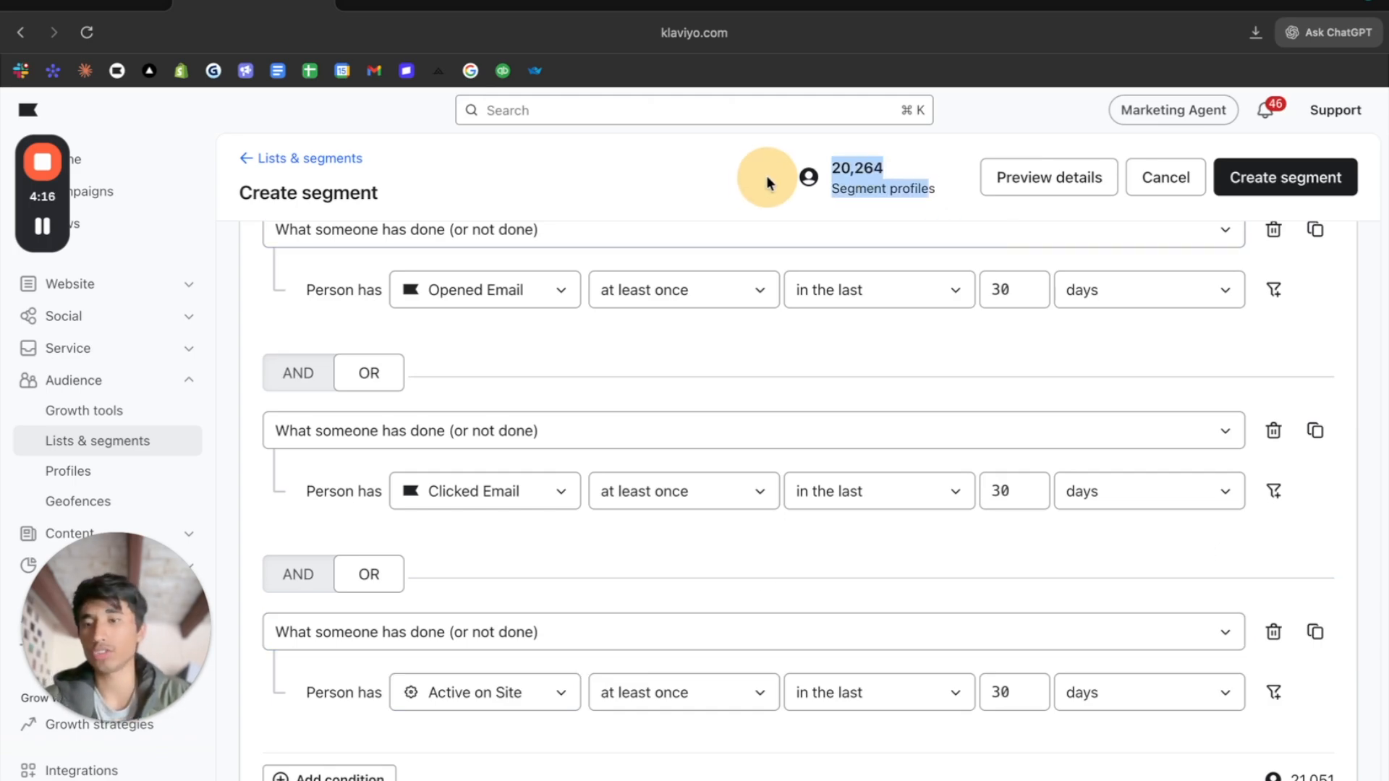
left_click(796, 179)
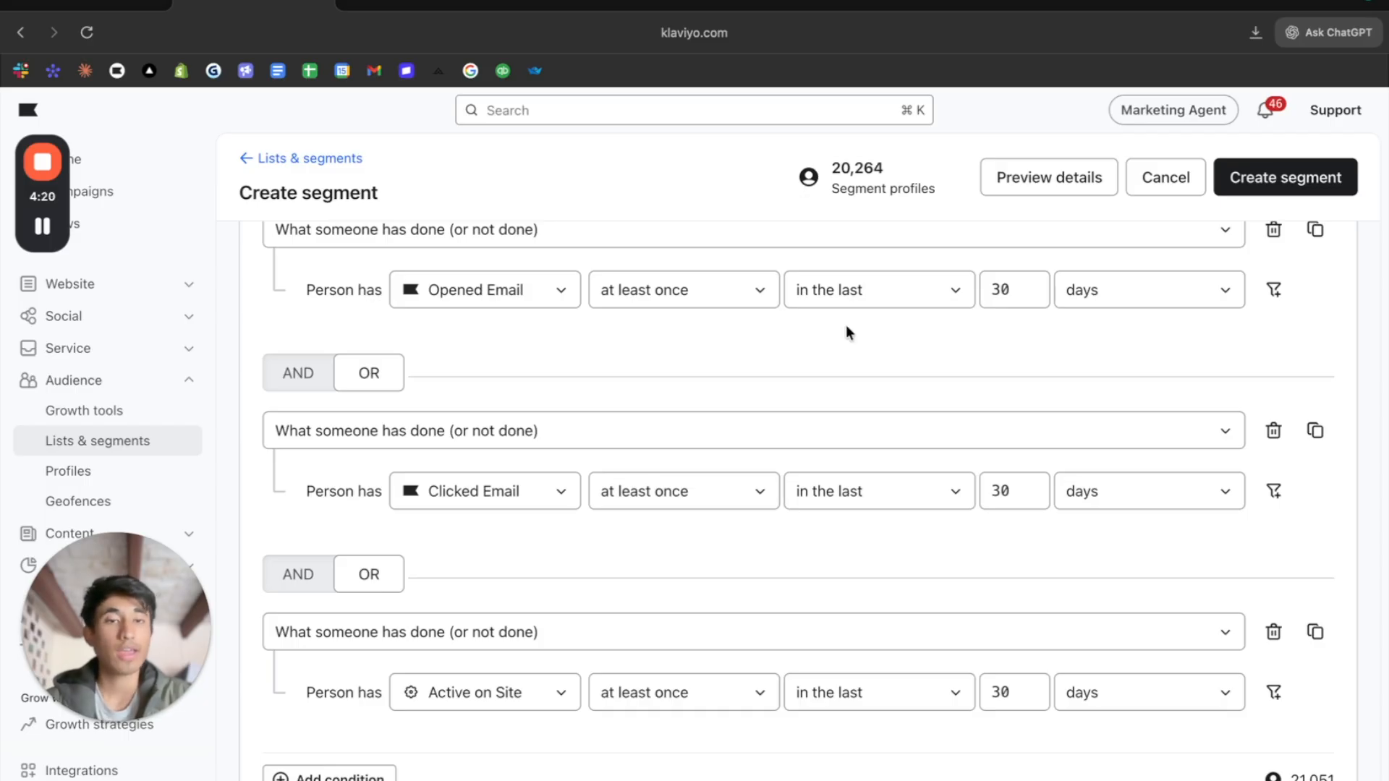
- Set the timeframe of the Opened Email, Clicked Email and Active on Site conditions to the last 60 days
scroll(845, 324, "up", 5)
double_click(1002, 640)
type("60")
scroll(1001, 638, "down", 5)
double_click(1008, 486)
type("60")
double_click(1006, 694)
type("60")
- Set the timeframe of the Opened Email, Clicked Email and Active on Site conditions to the last 90 days
scroll(1325, 481, "up", 3)
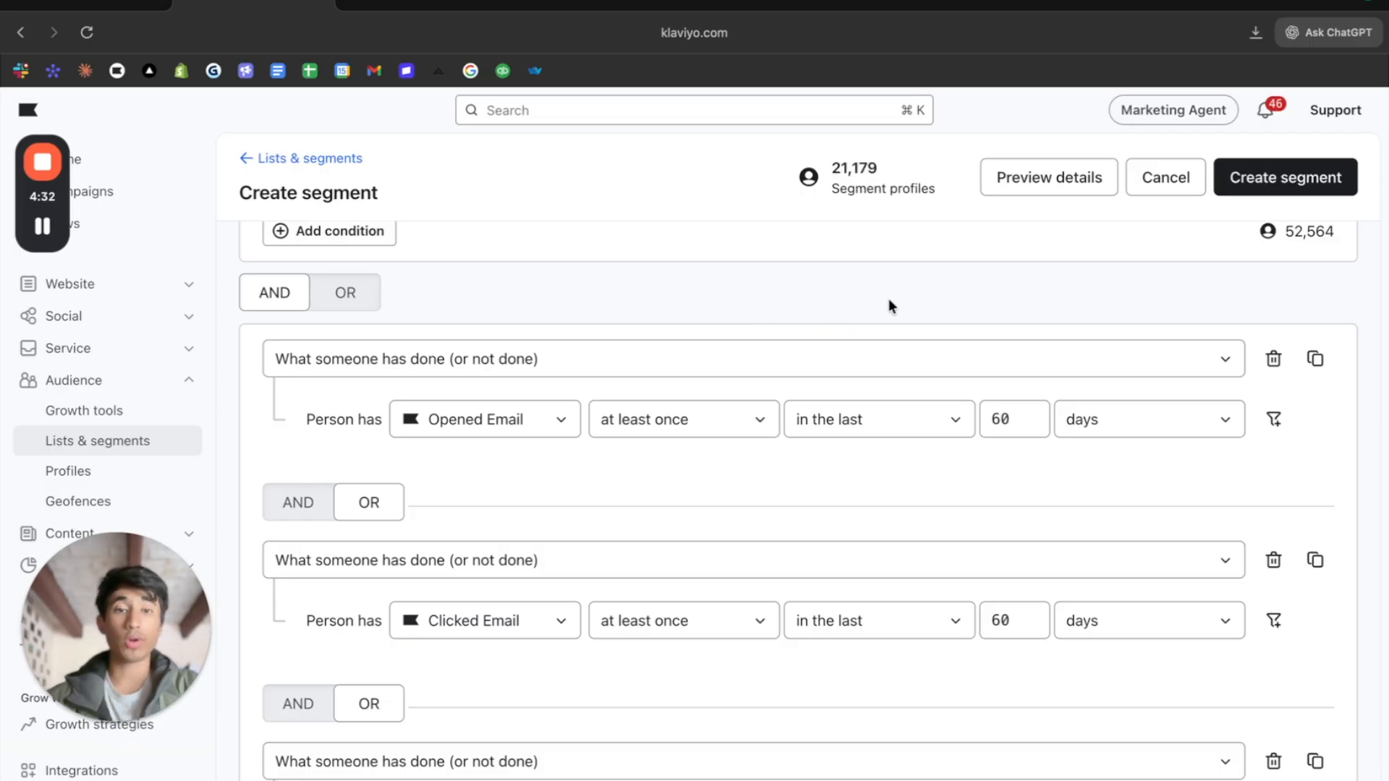
double_click(1000, 419)
type("90")
double_click(1006, 620)
type("90")
scroll(1011, 620, "down", 1)
scroll(1011, 620, "down", 2)
double_click(1006, 693)
type("90")
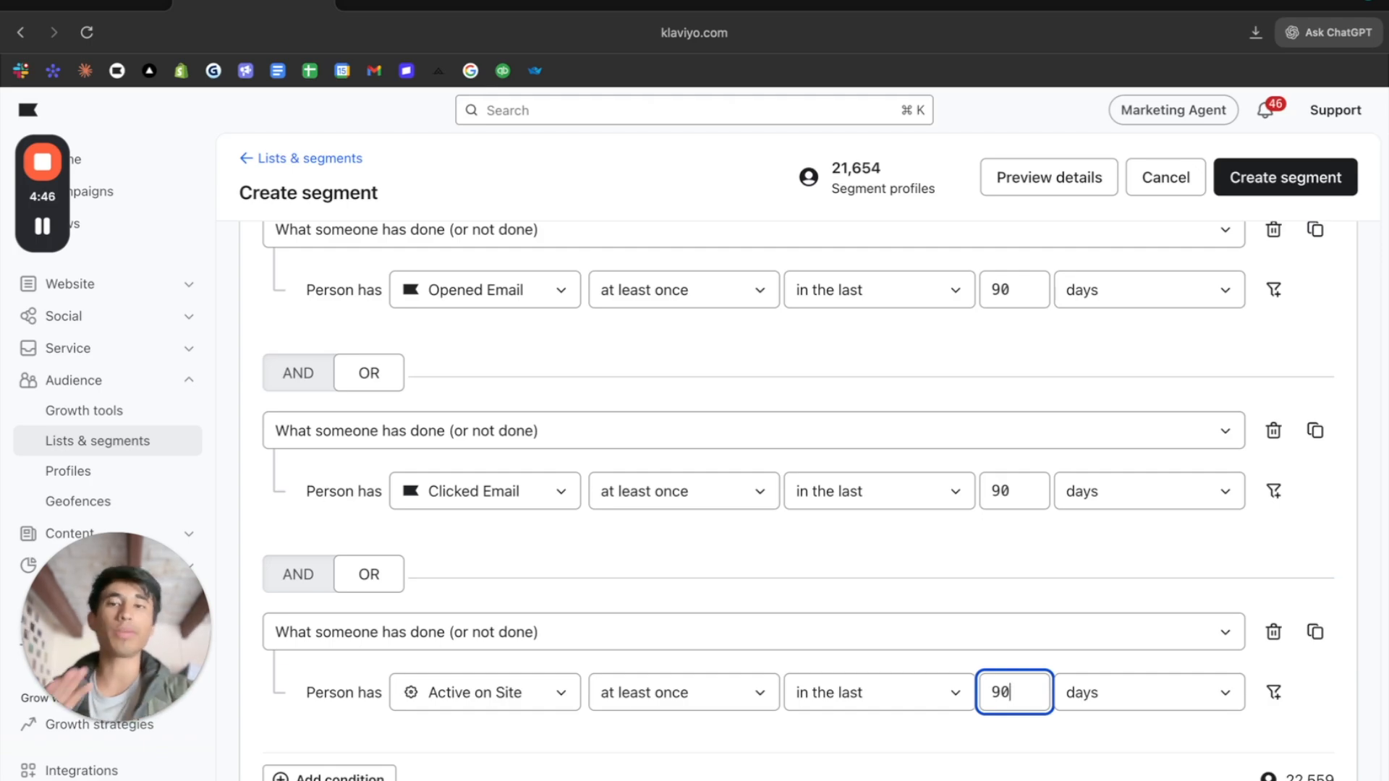
- Change the Opened Email condition to Shopify's Placed Order in the last 30 days and delete the Clicked Email and Active on Site conditions
scroll(799, 500, "up", 1)
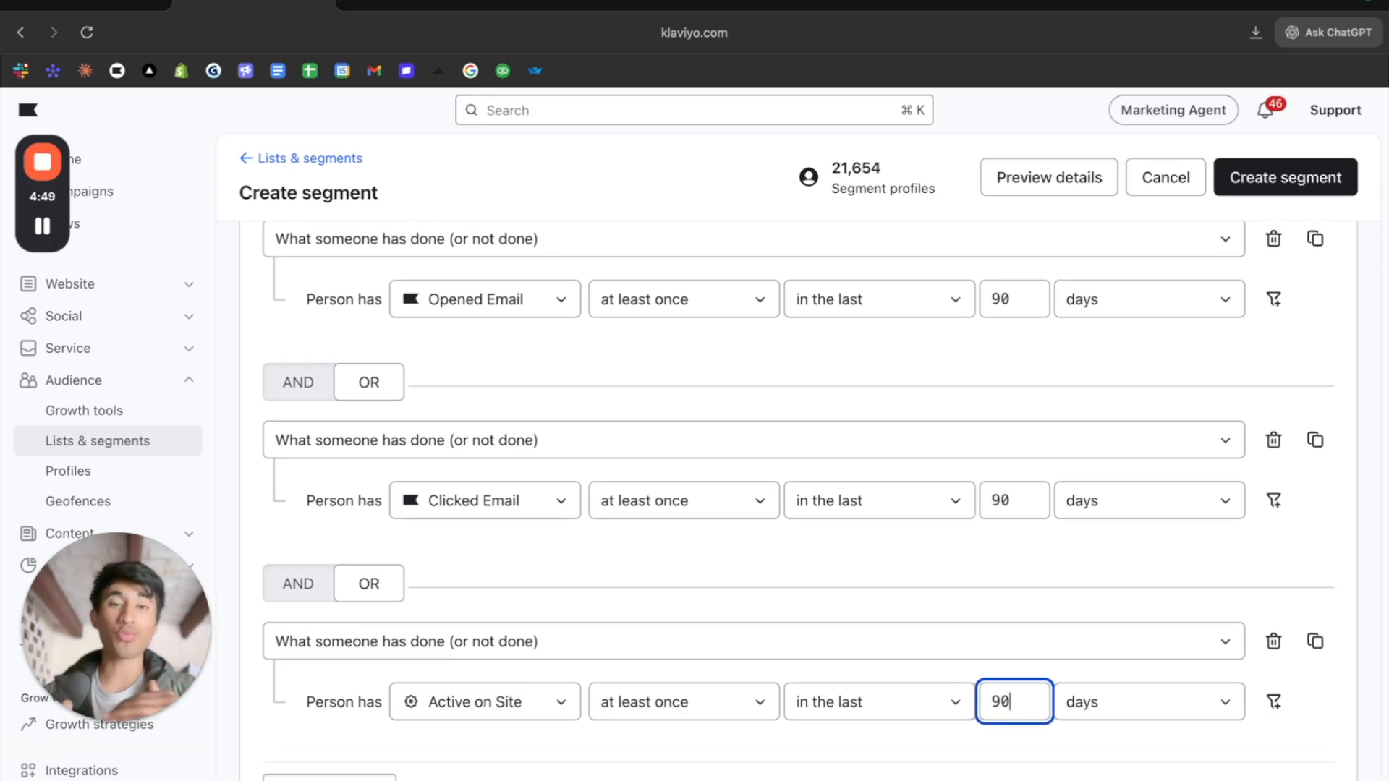
scroll(1031, 685, "up", 1)
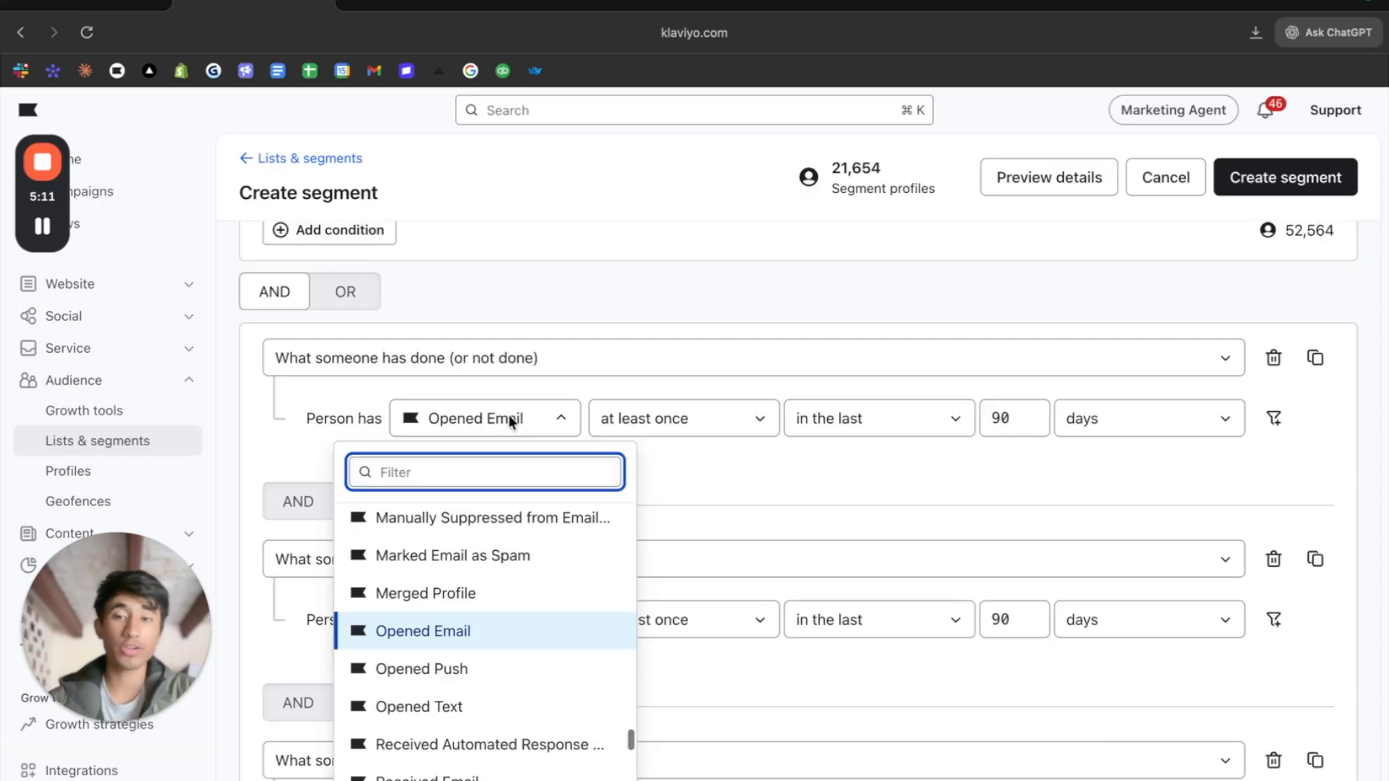
type("place")
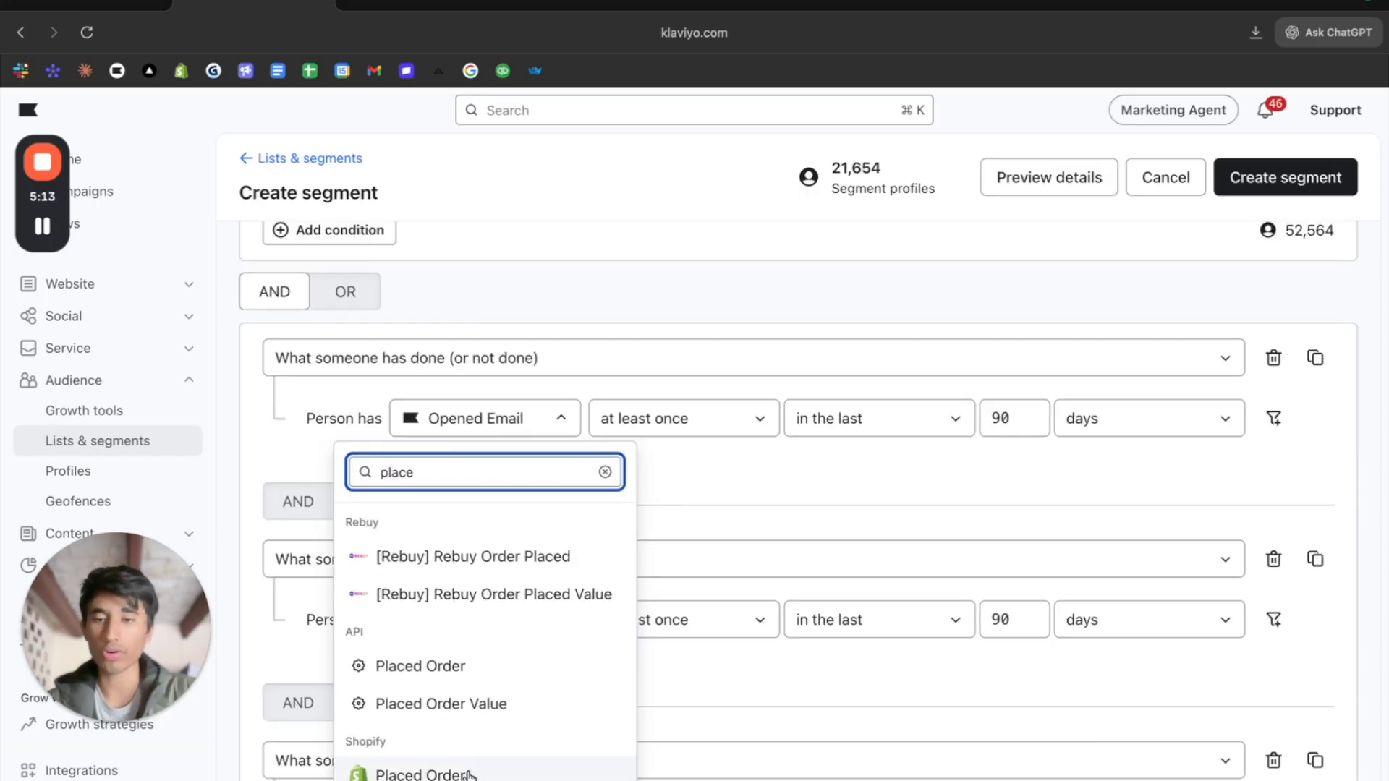
left_click(469, 776)
double_click(1009, 418)
type("30")
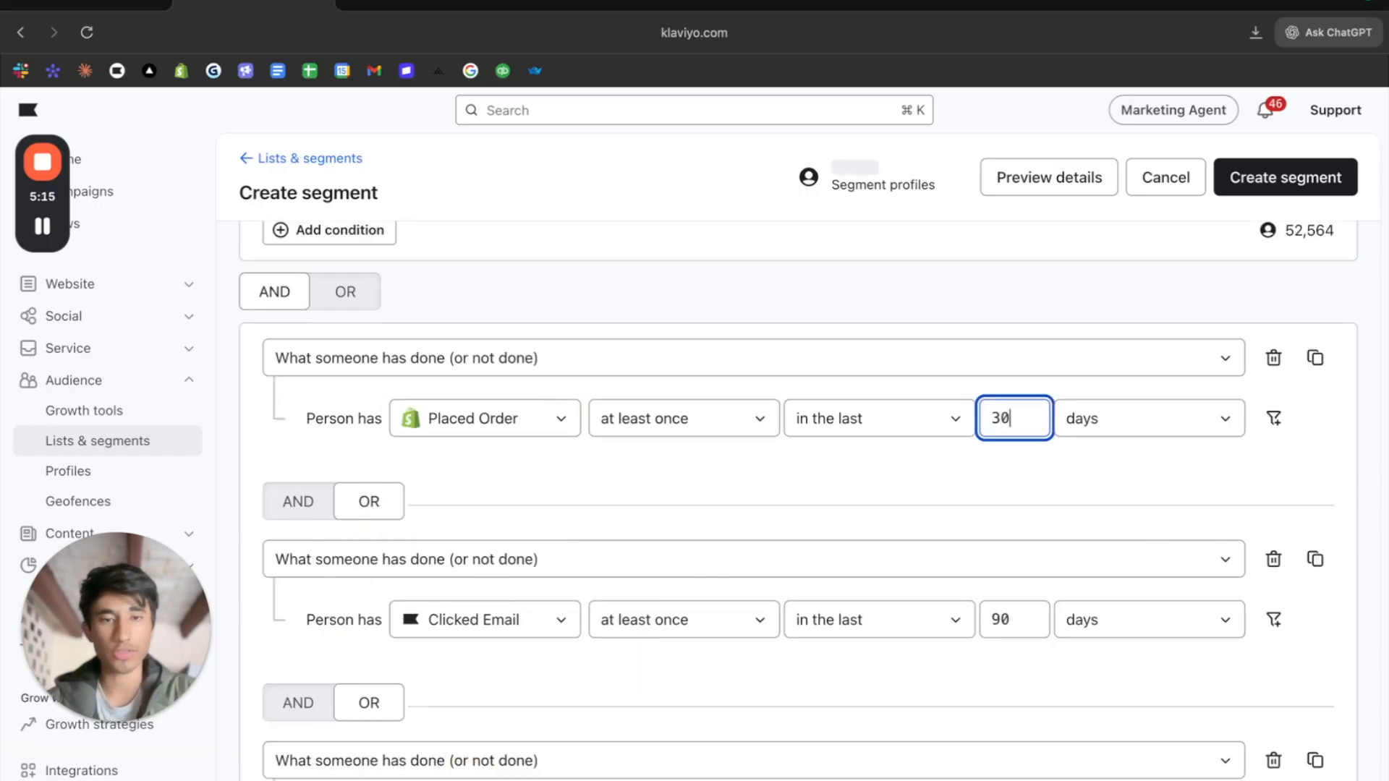
left_click(1271, 560)
left_click(1270, 630)
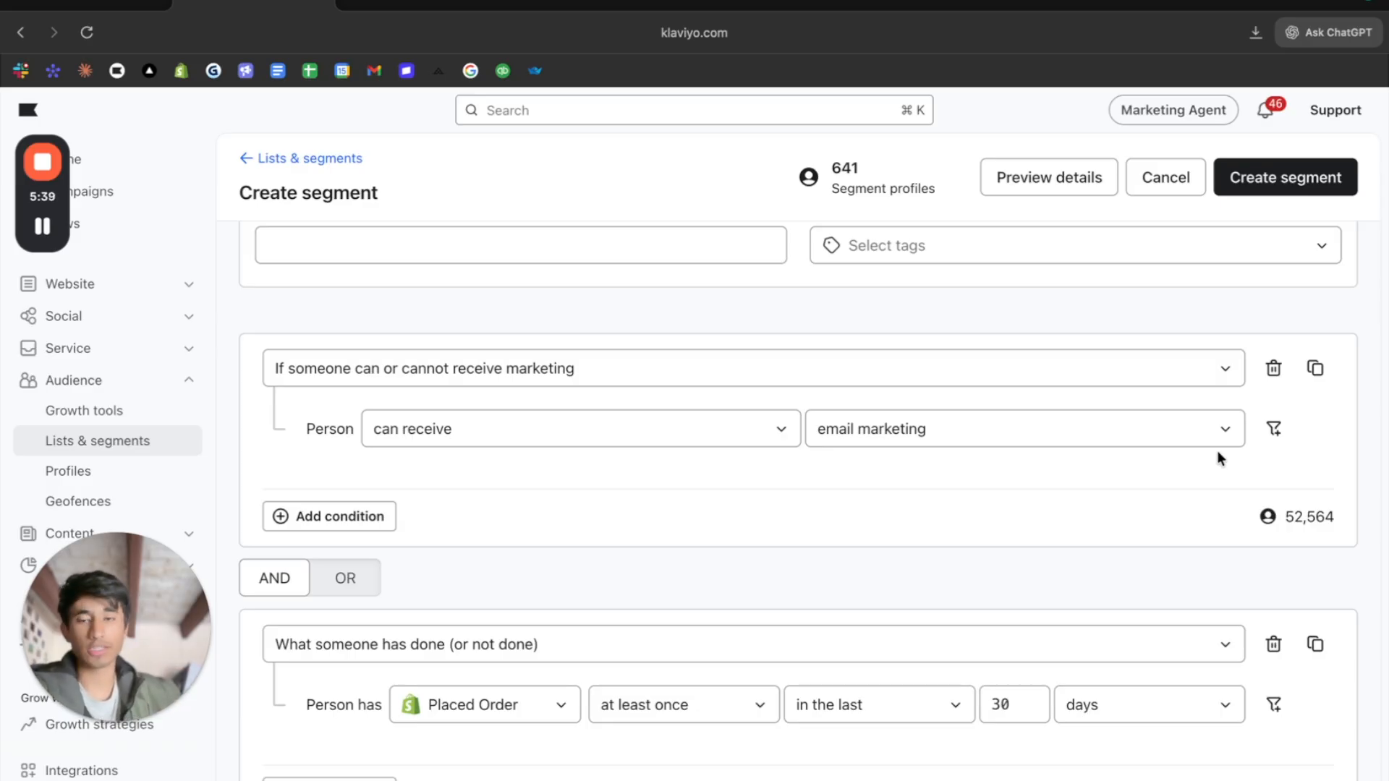
- Change the metric of the Placed Order condition to Active on Site
scroll(971, 580, "down", 1)
left_click(511, 688)
type("activ")
left_click(533, 413)
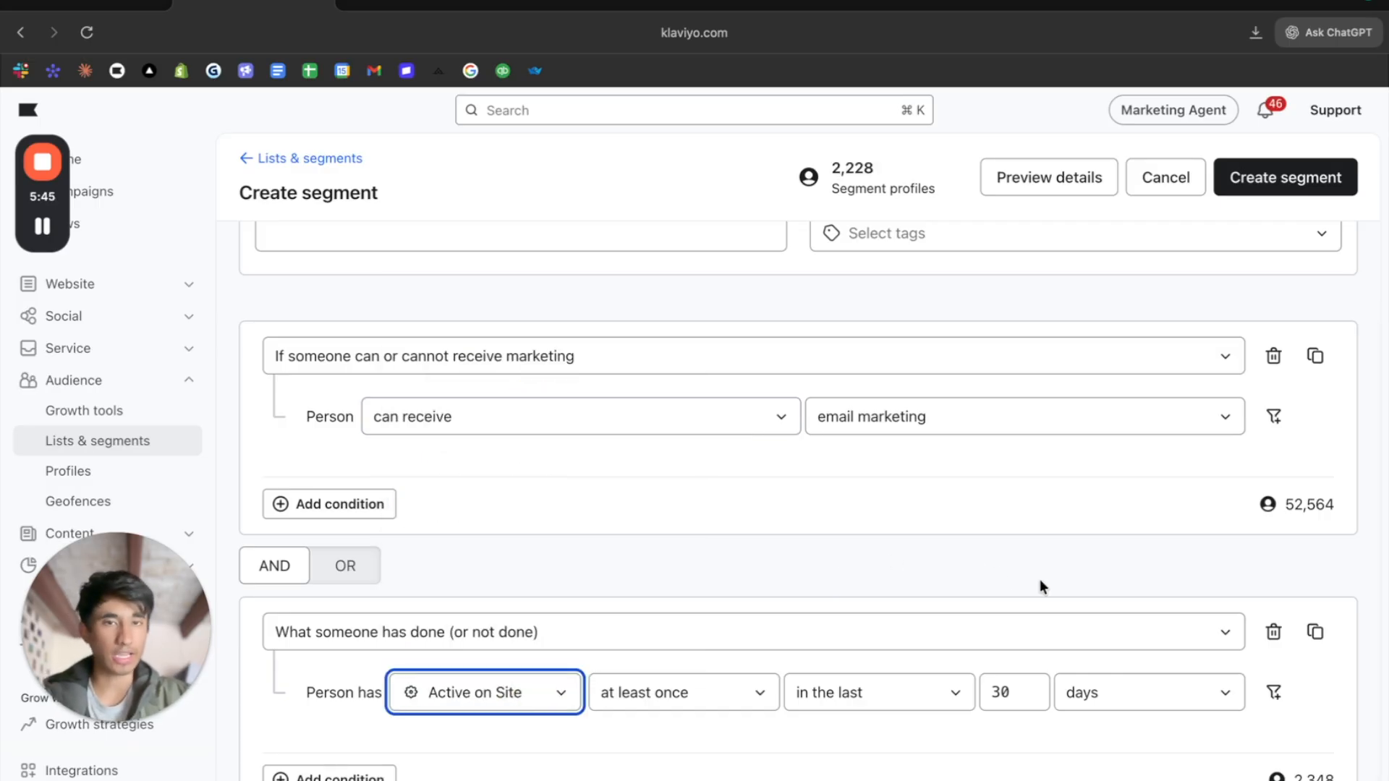
- Set the Active on Site condition's timeframe to the last 3 days
left_click(1023, 700)
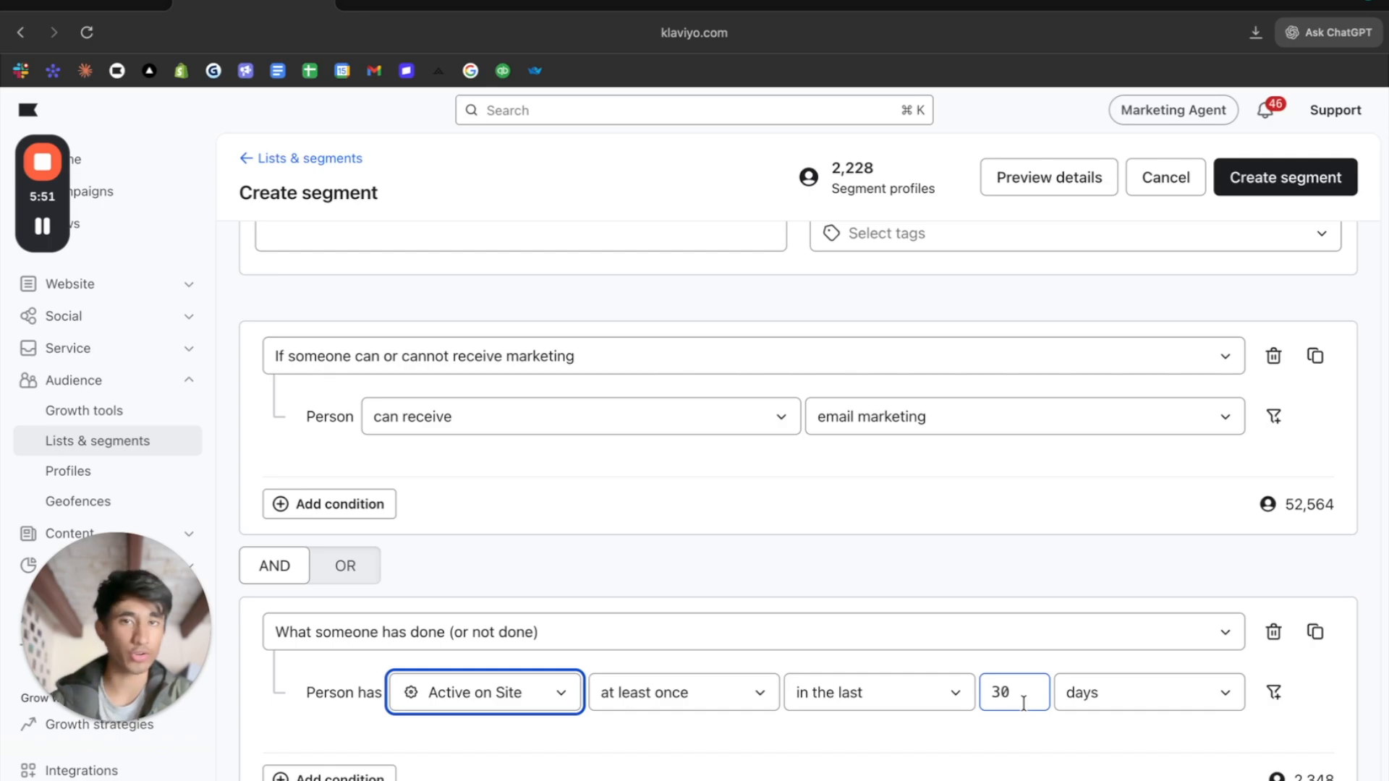
double_click(1024, 701)
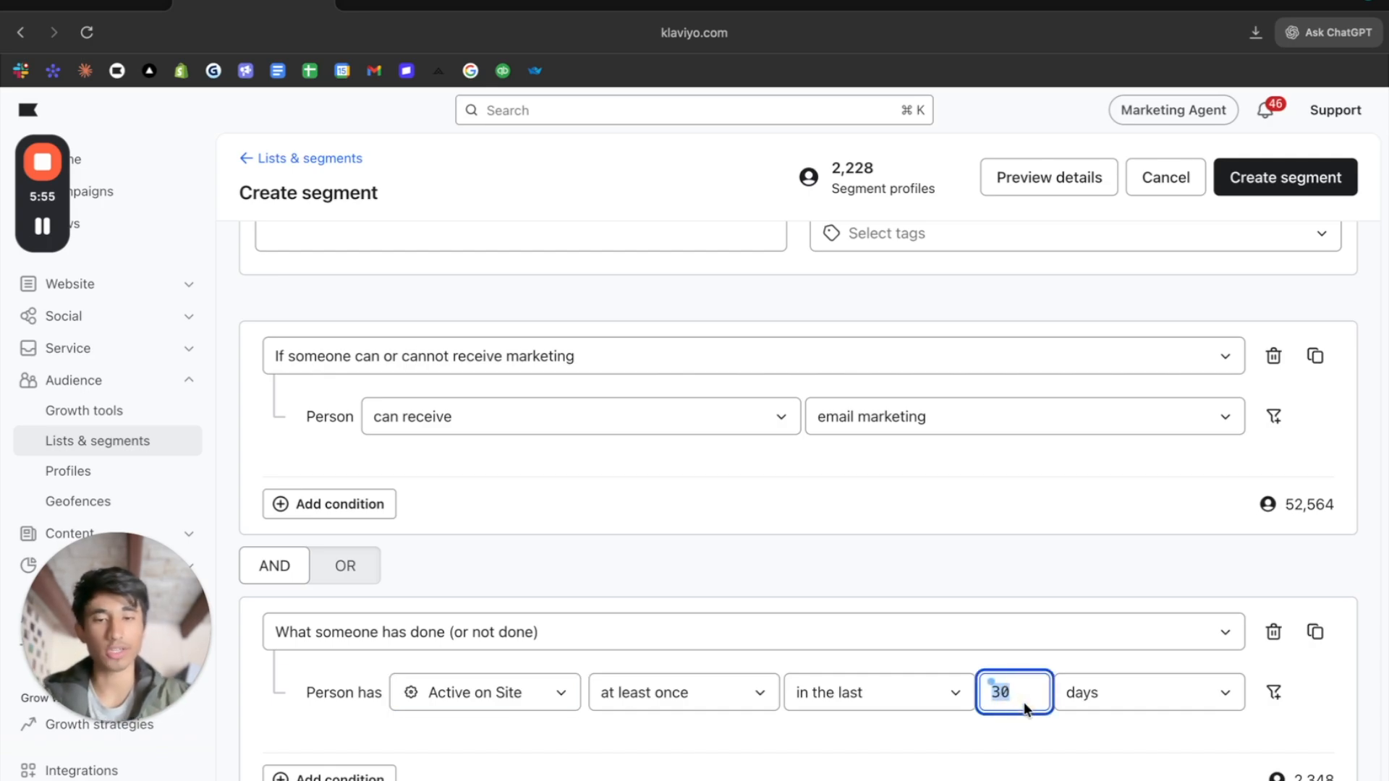
type("3")
left_click(1081, 508)
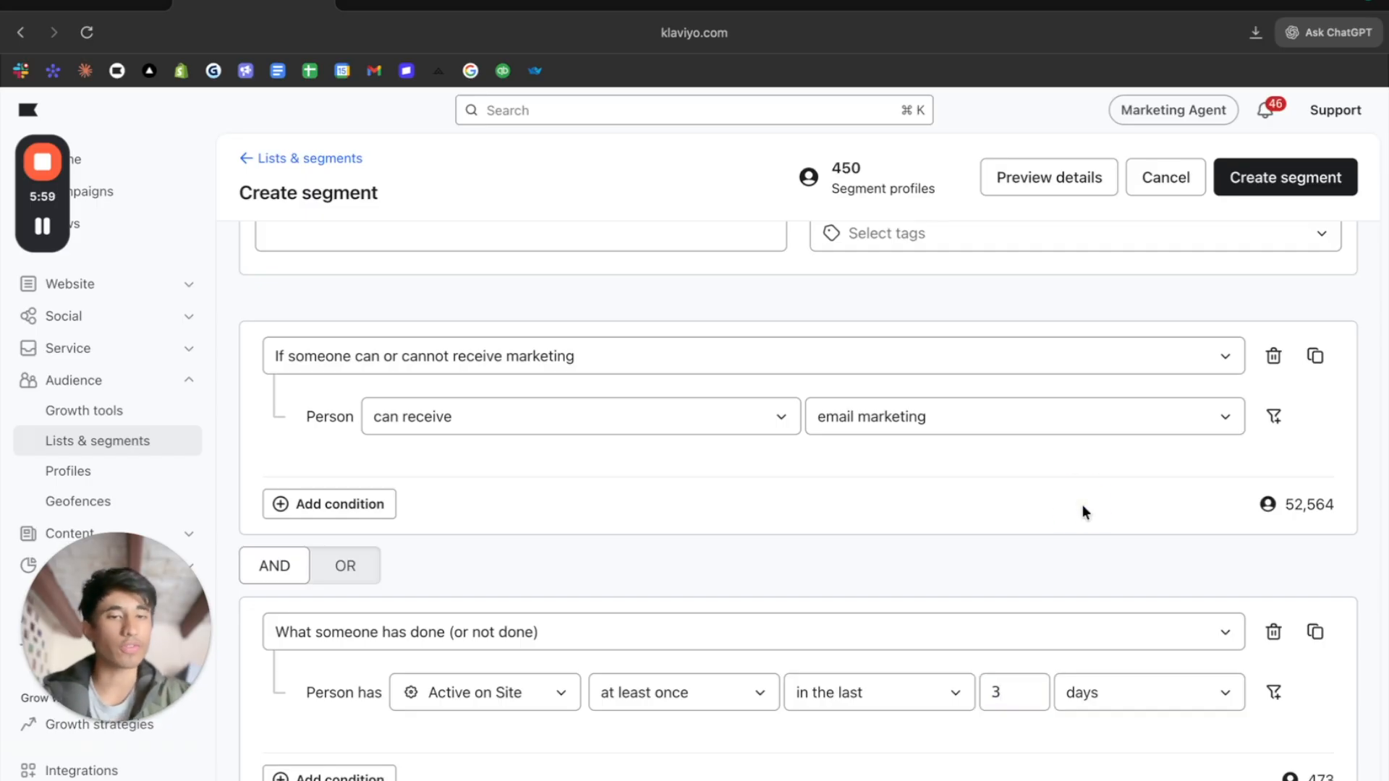
- Set the Active on Site condition's timeframe to the last 2 days
double_click(1019, 704)
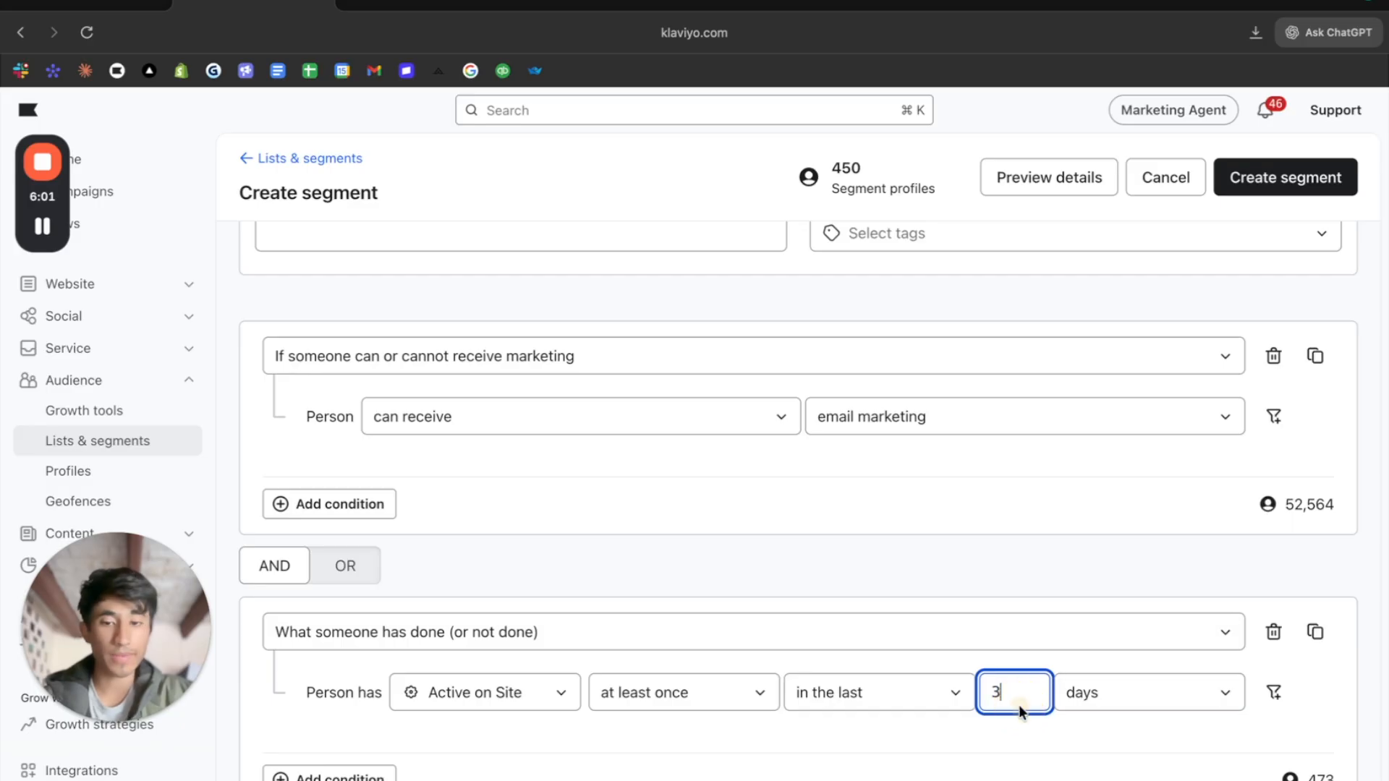
type("2")
left_click(1022, 630)
scroll(1022, 625, "up", 2)
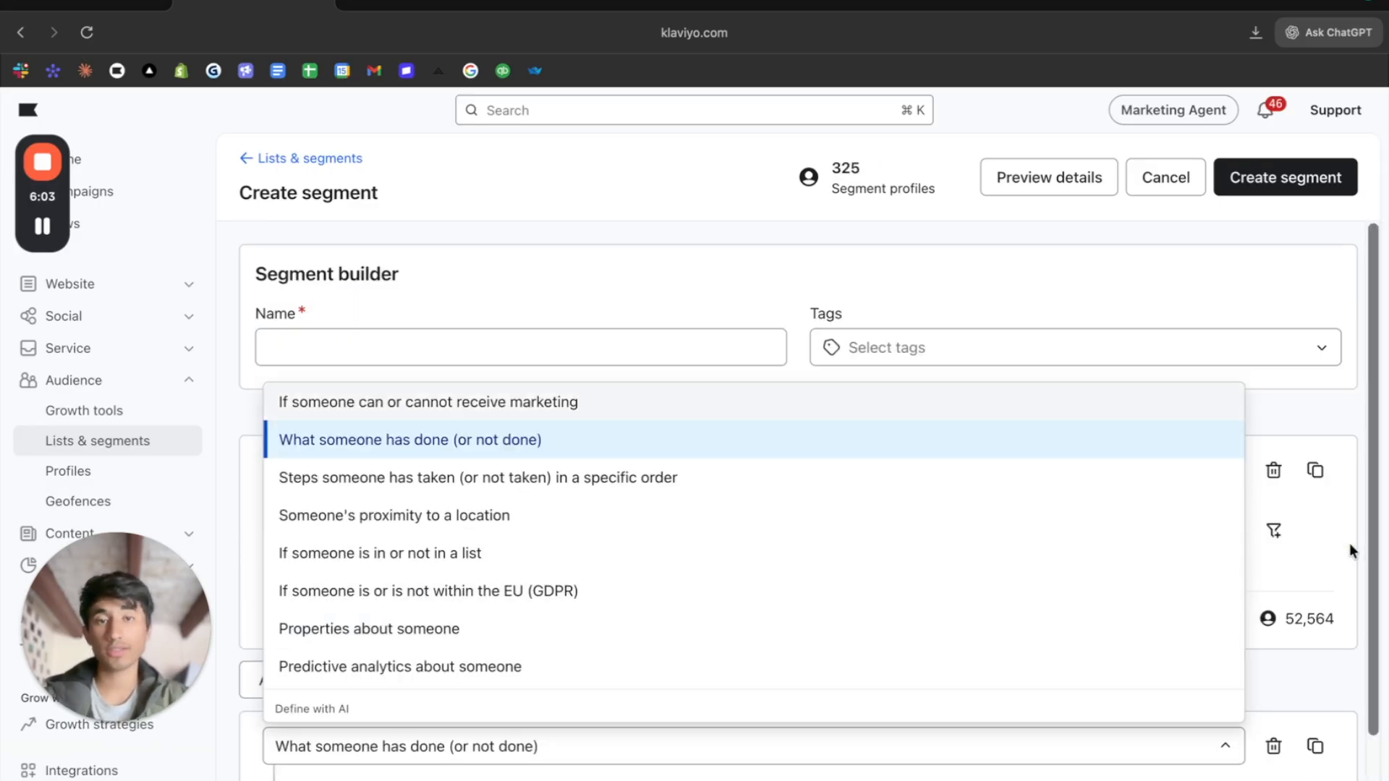
left_click(1350, 547)
scroll(1277, 589, "down", 2)
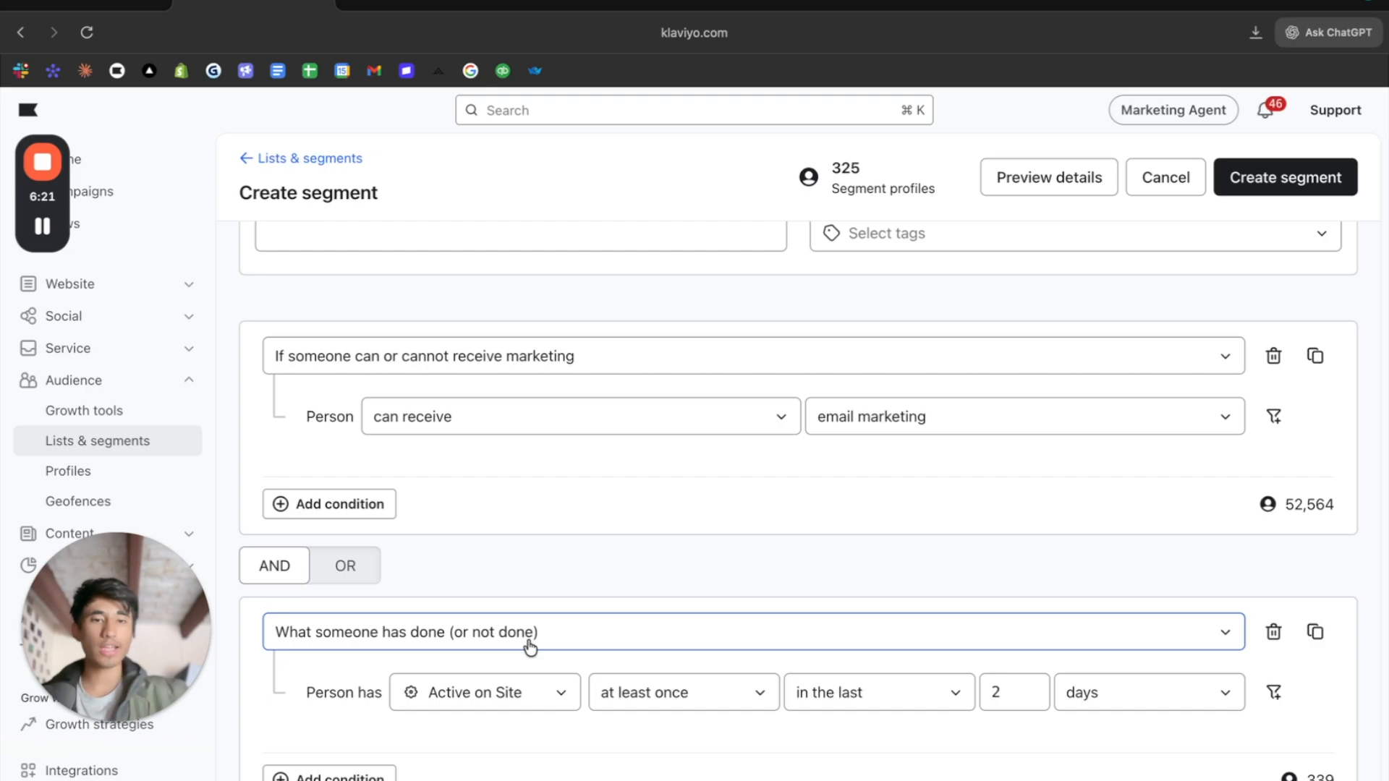
- Set the Active on Site condition's timeframe to the last 4 days
left_click(1003, 692)
key("BackSpace")
type("4")
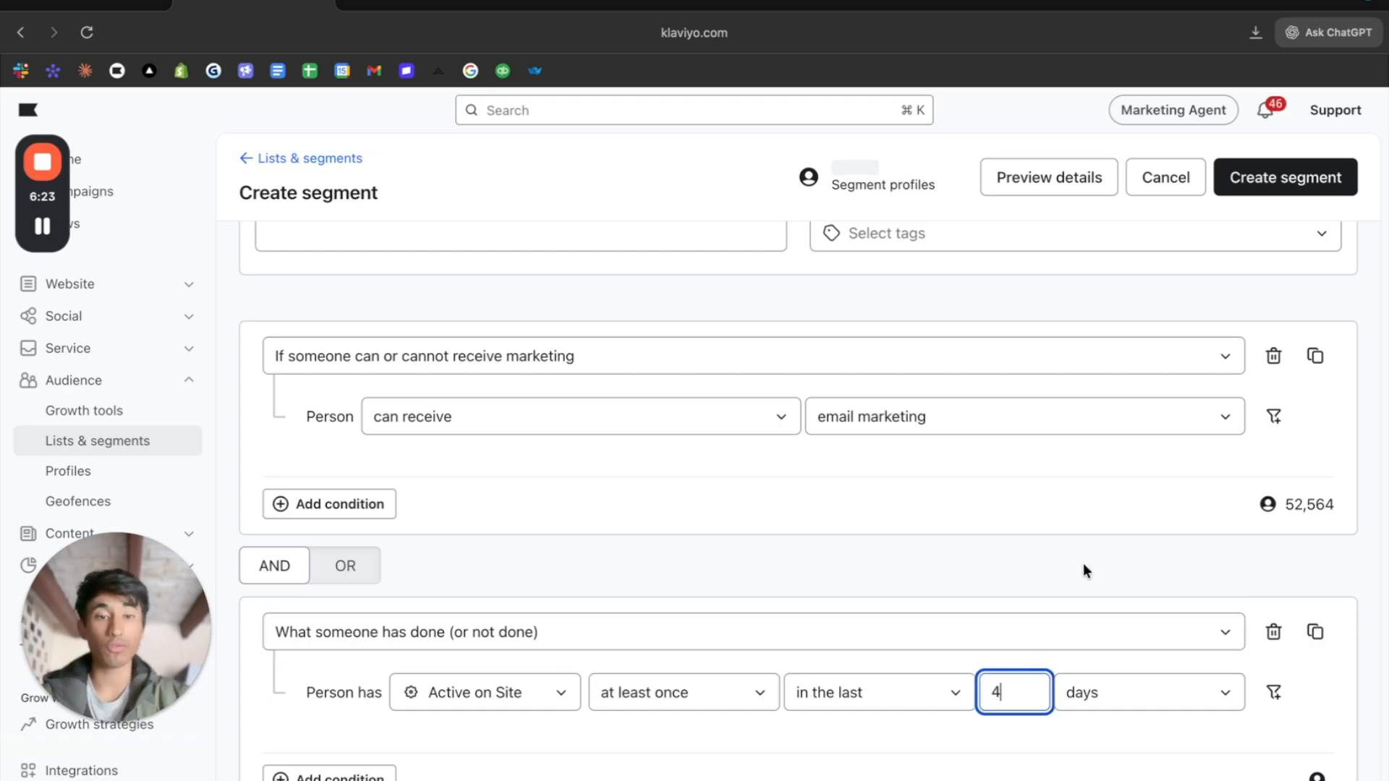
left_click(1113, 528)
- Set the Active on Site condition's timeframe to the last 8 days
left_click(1013, 692)
type("8")
left_click(1025, 633)
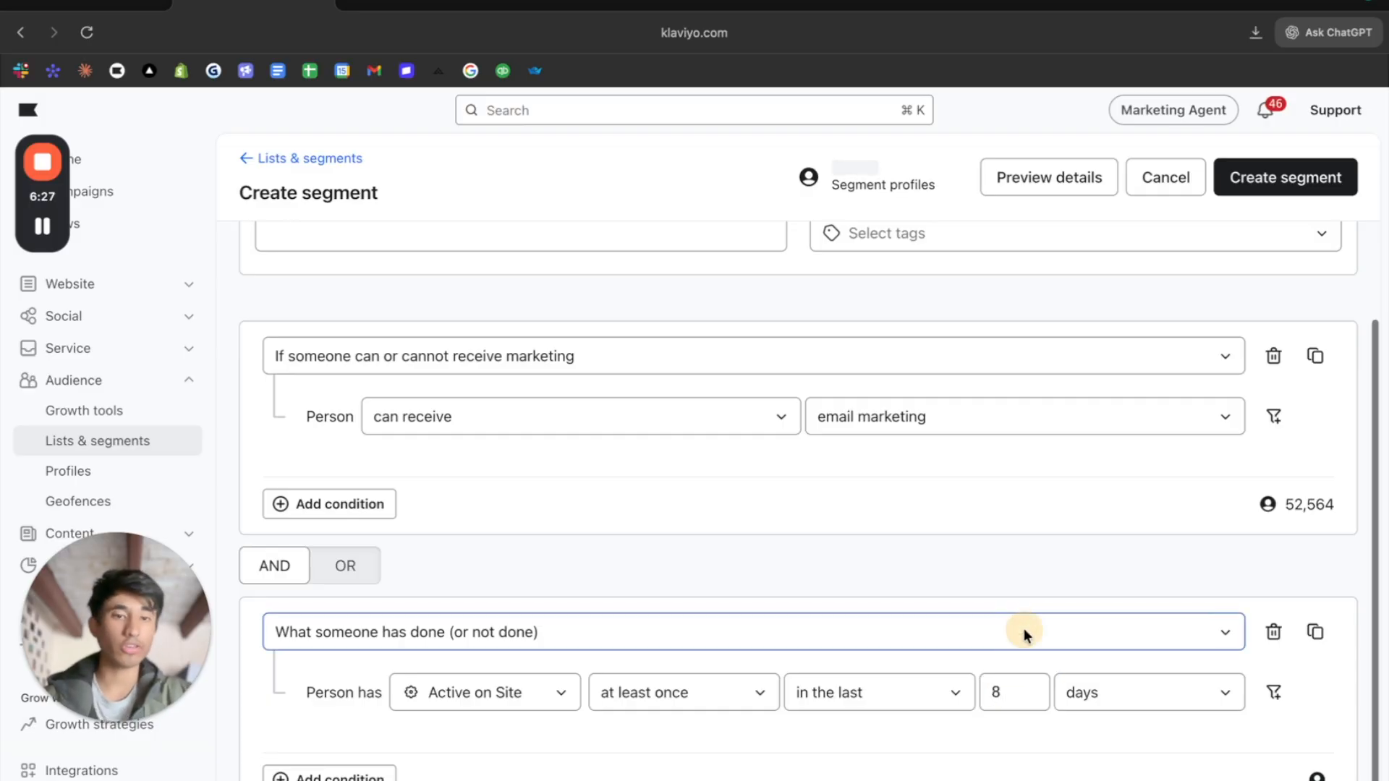
scroll(1029, 623, "up", 2)
left_click(1313, 562)
scroll(566, 724, "down", 2)
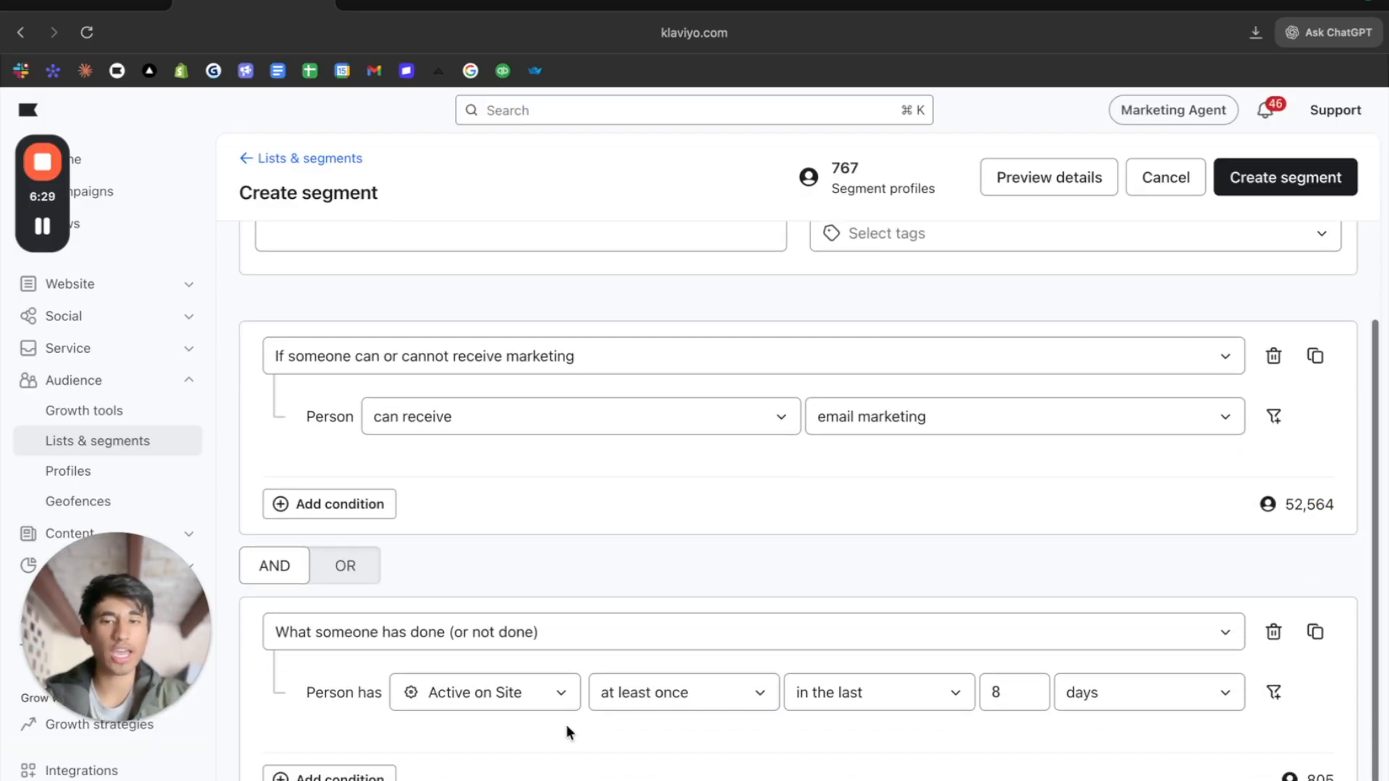
- Add an empty condition to the Active on Site block, joined with OR
left_click(361, 774)
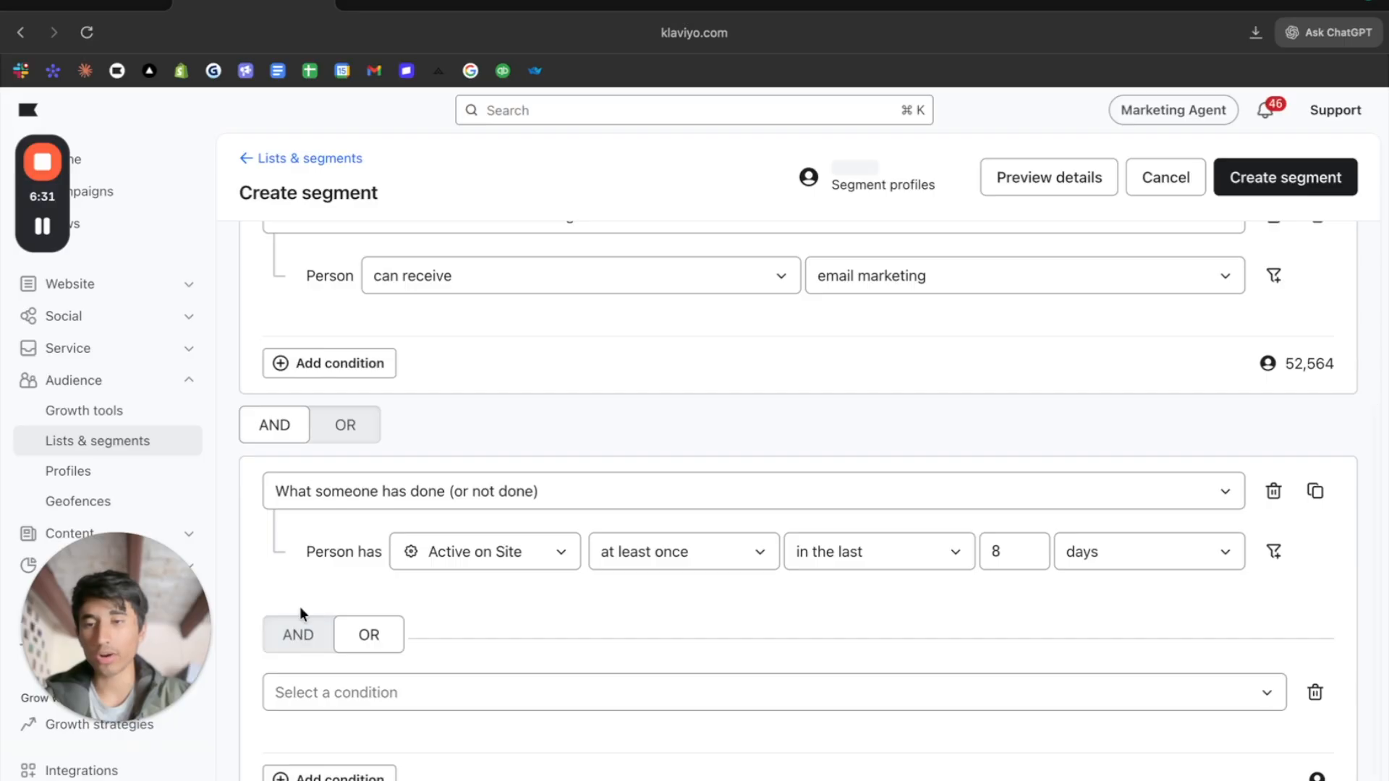
left_click(320, 631)
left_click(371, 632)
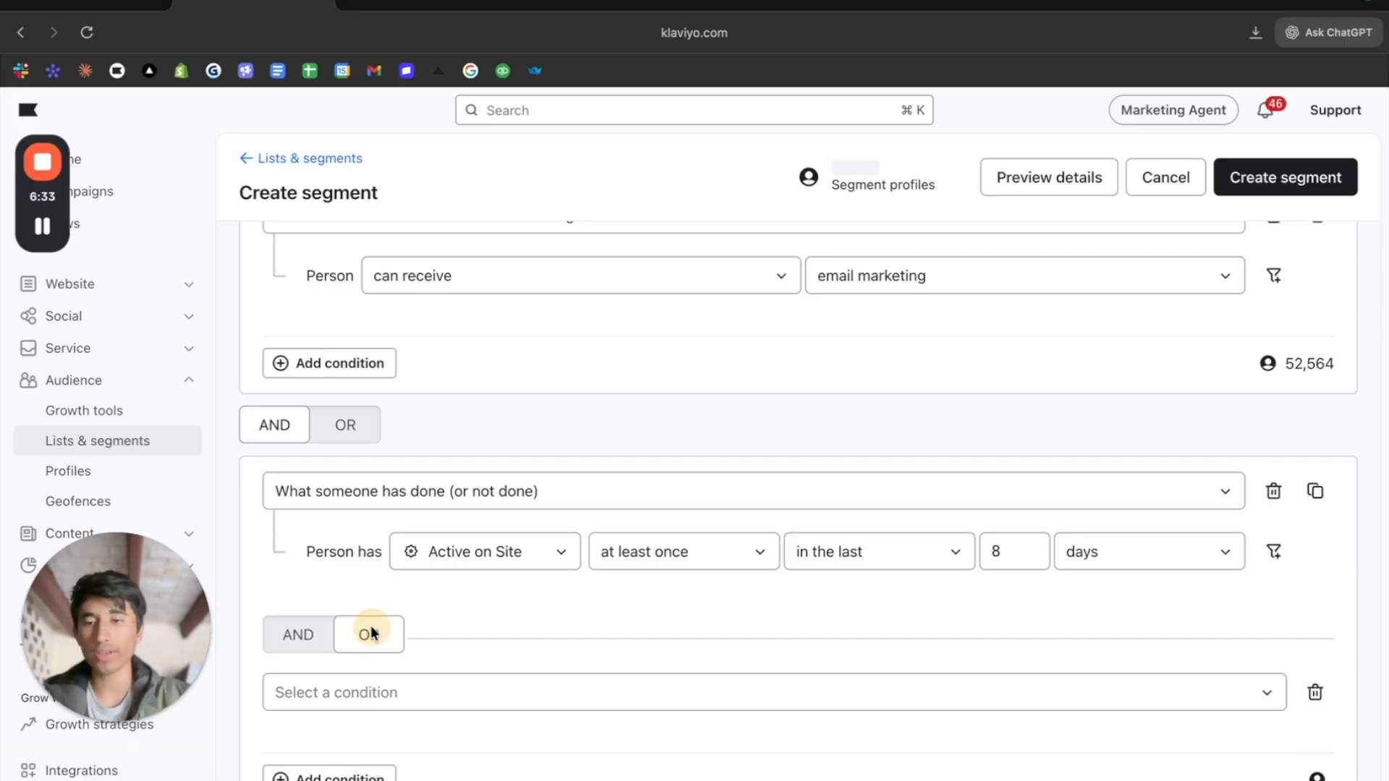
scroll(365, 658, "down", 3)
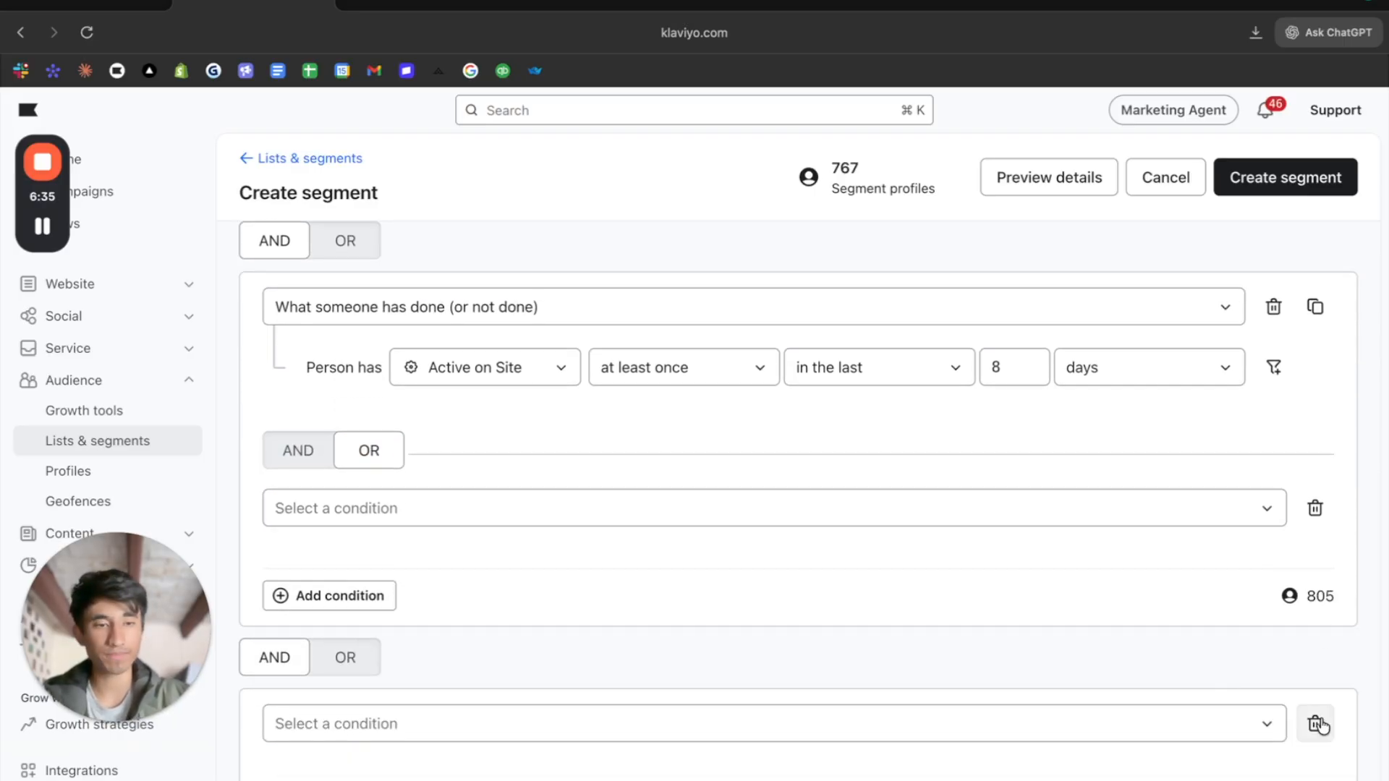
scroll(812, 552, "up", 3)
- Define the empty OR condition as Shopify Placed Order at least once, and delete the Active on Site condition
left_click(543, 694)
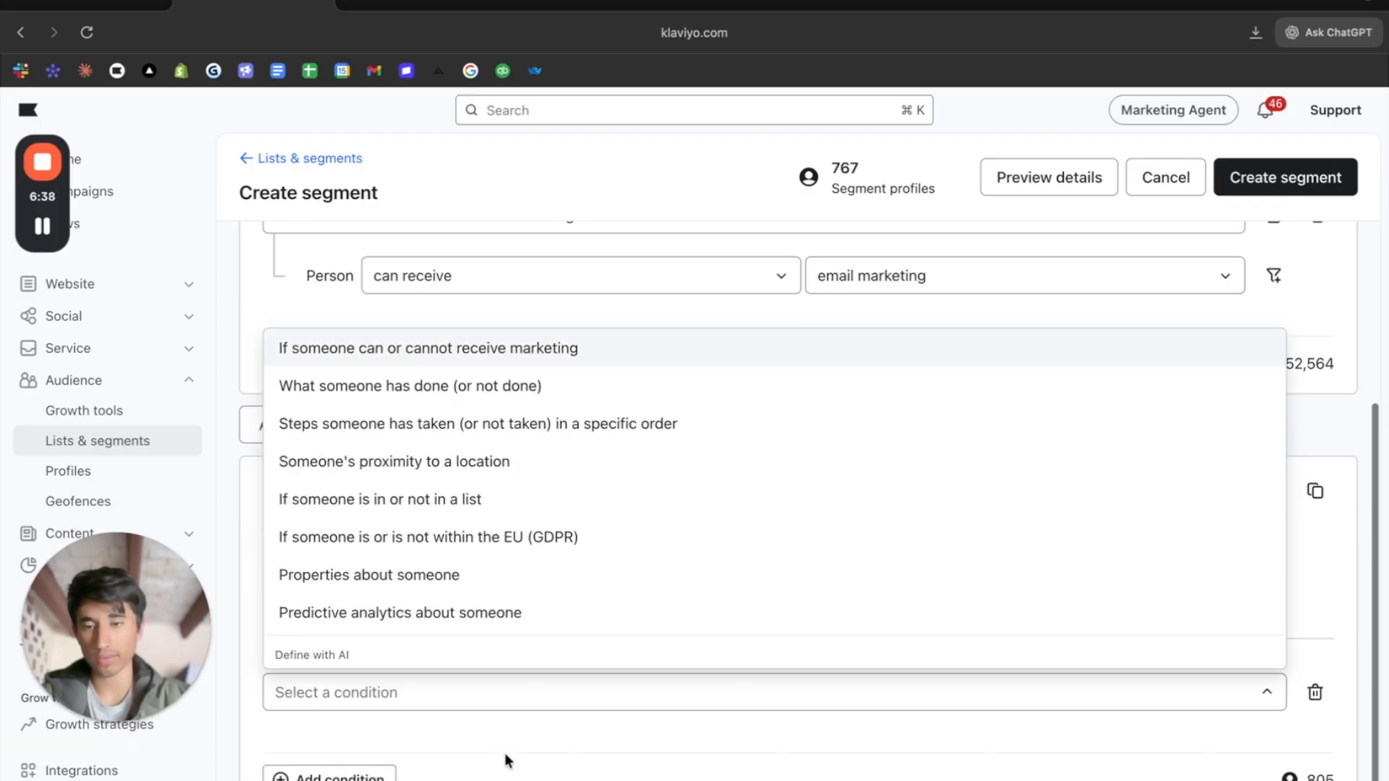
left_click(465, 386)
left_click(489, 756)
type("pla")
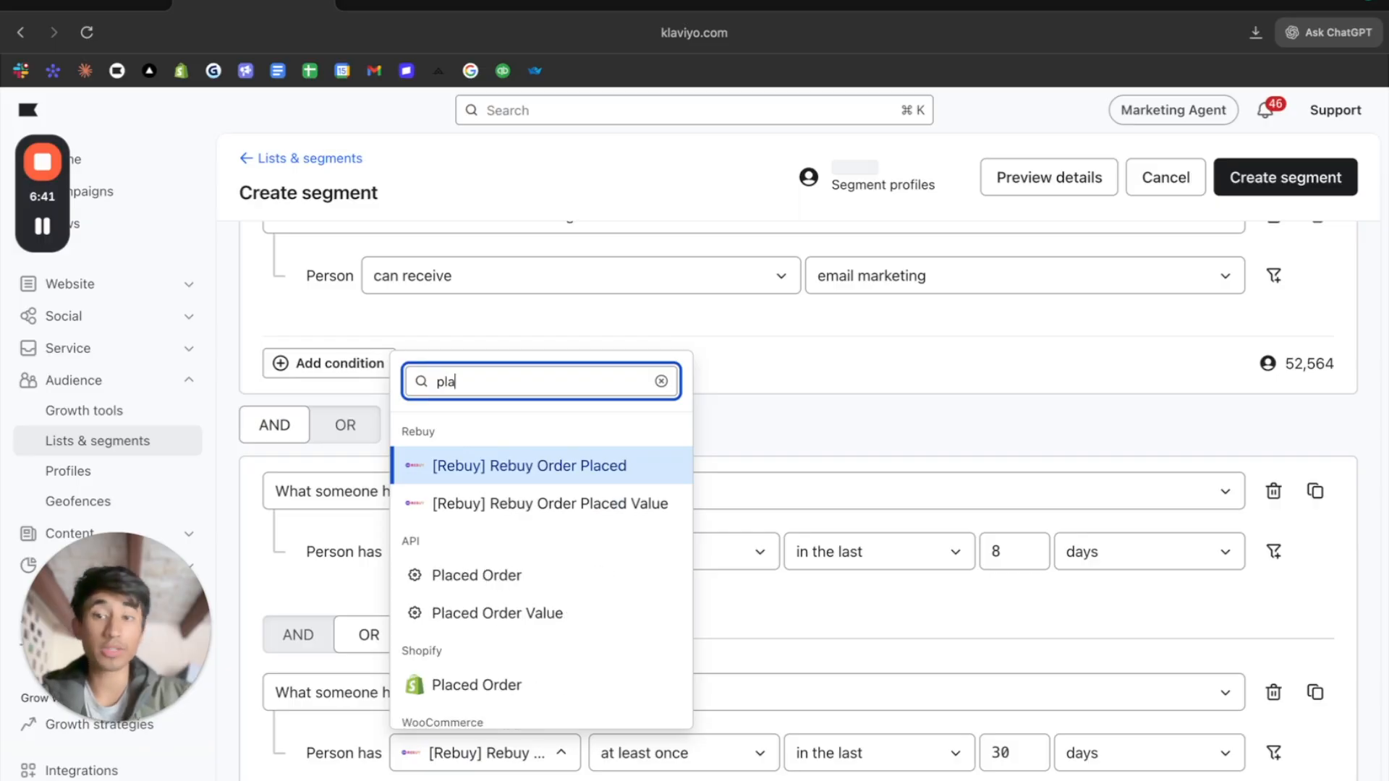
left_click(479, 682)
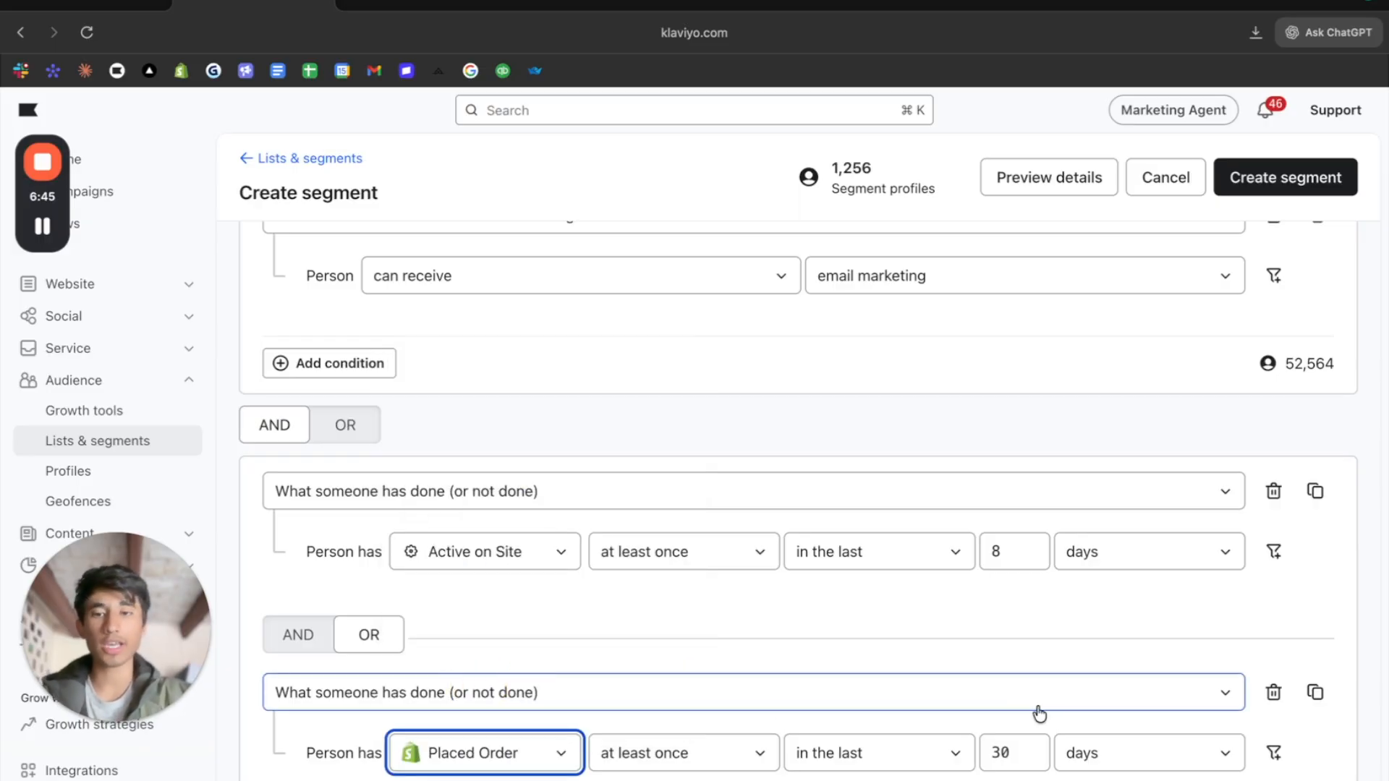
left_click(1272, 491)
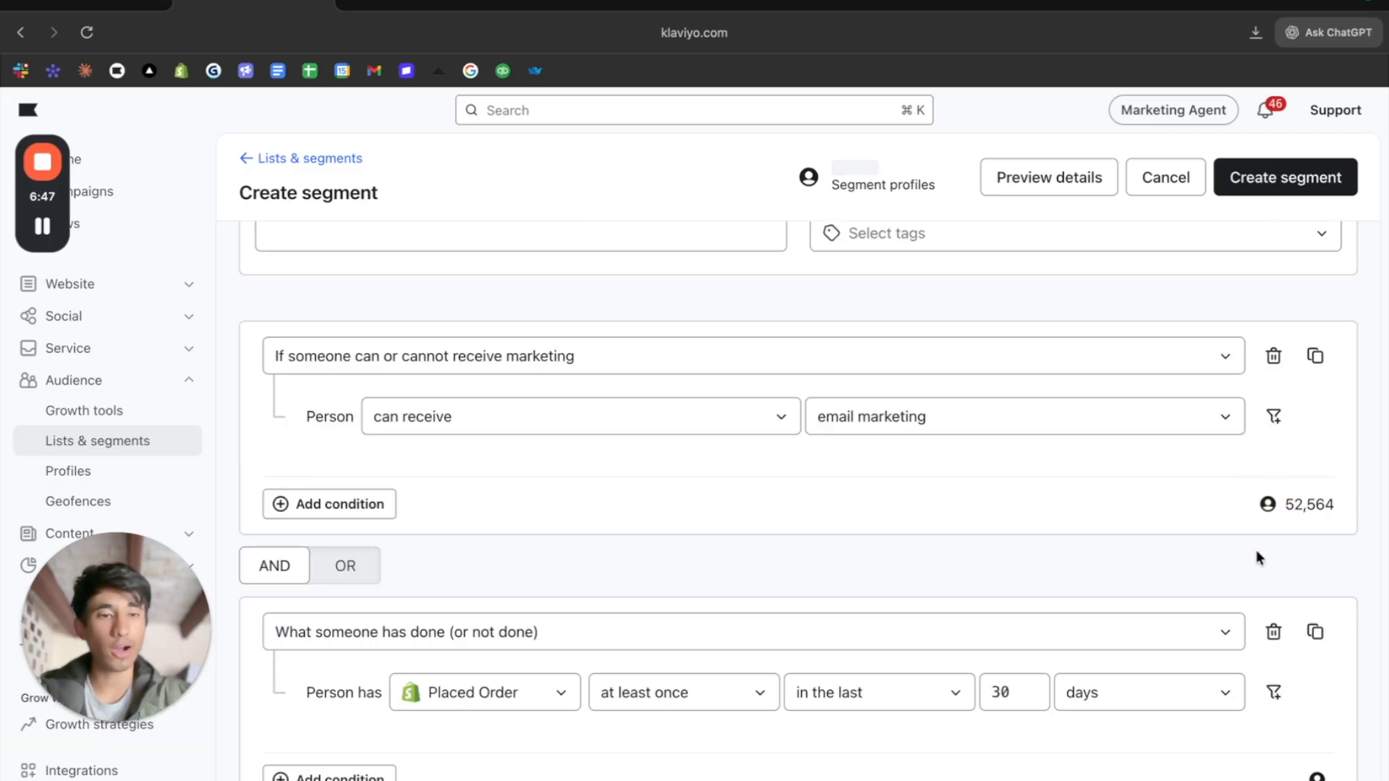
- Change the Placed Order condition's metric to the Klaviyo "Subscribed to" event and set its timeframe to the last 2 days
left_click(534, 693)
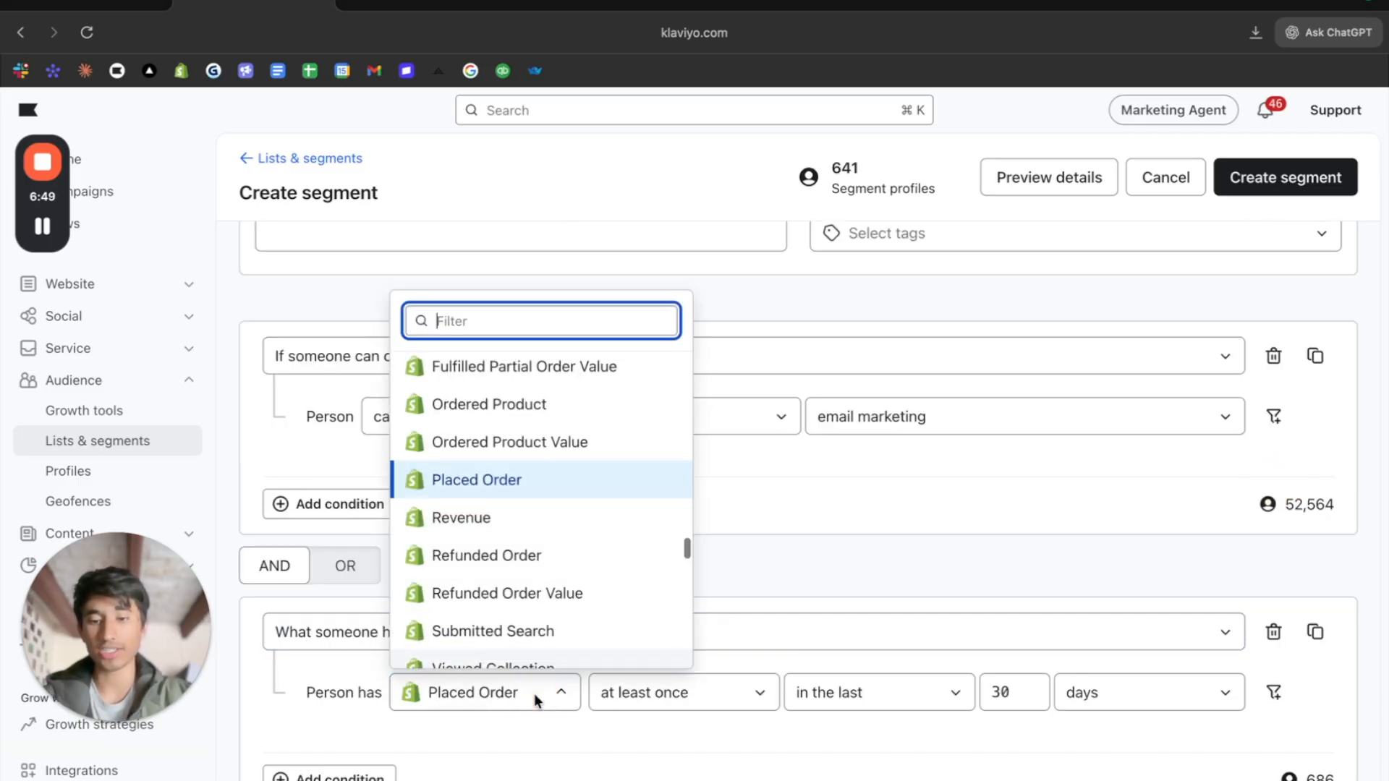
type("subs")
left_click(542, 480)
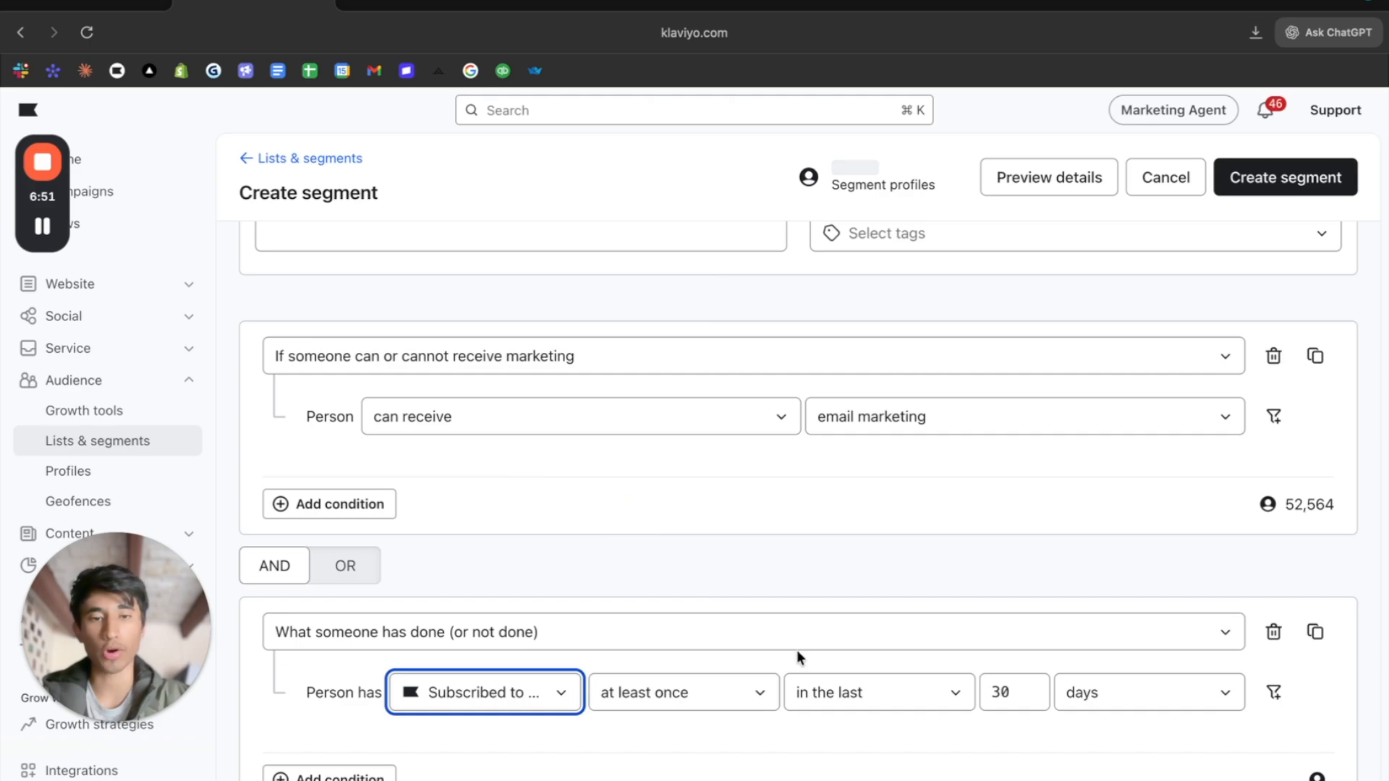
double_click(1014, 692)
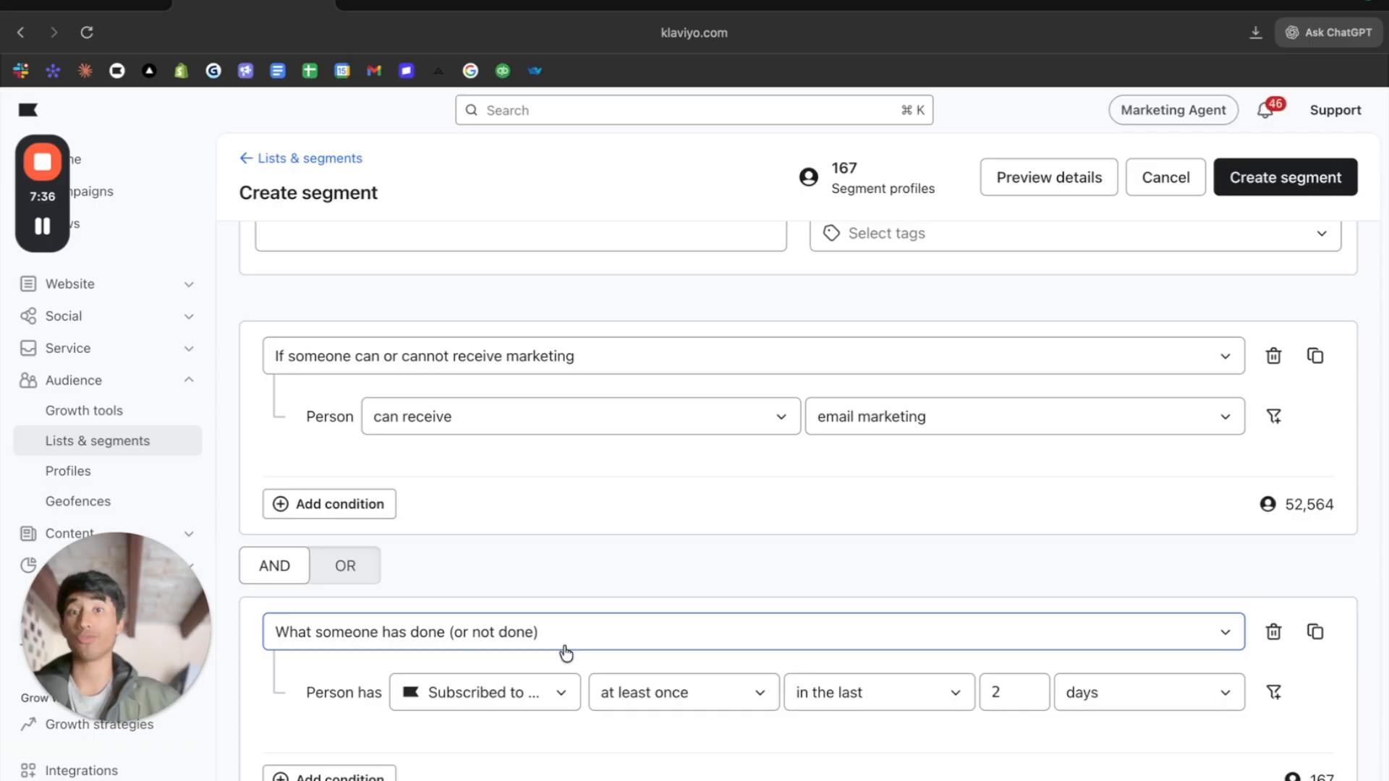
left_click_drag(760, 366, 592, 499)
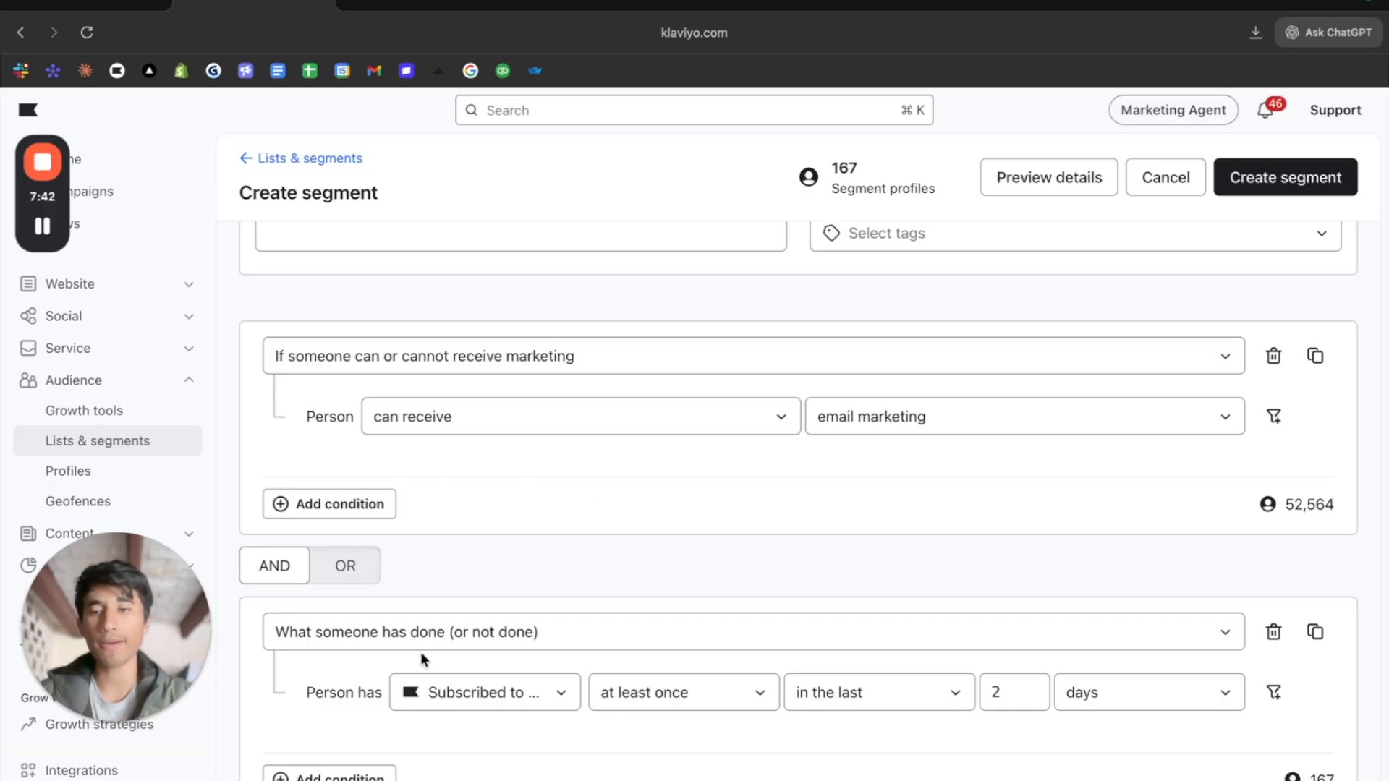
- Change the subscription condition's metric to Shopify Placed Order and set its timeframe to the last 30 days
left_click(463, 688)
type("pla")
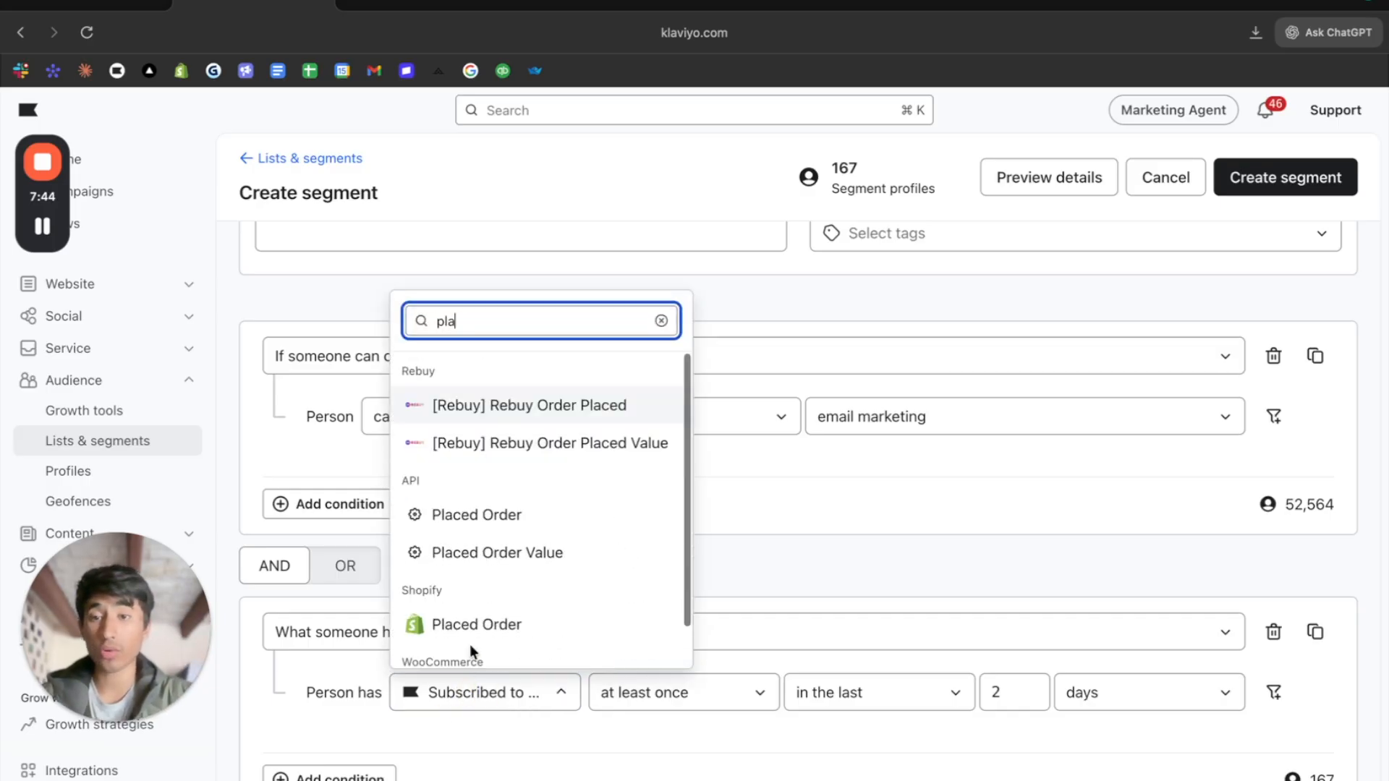
left_click(477, 625)
double_click(1017, 693)
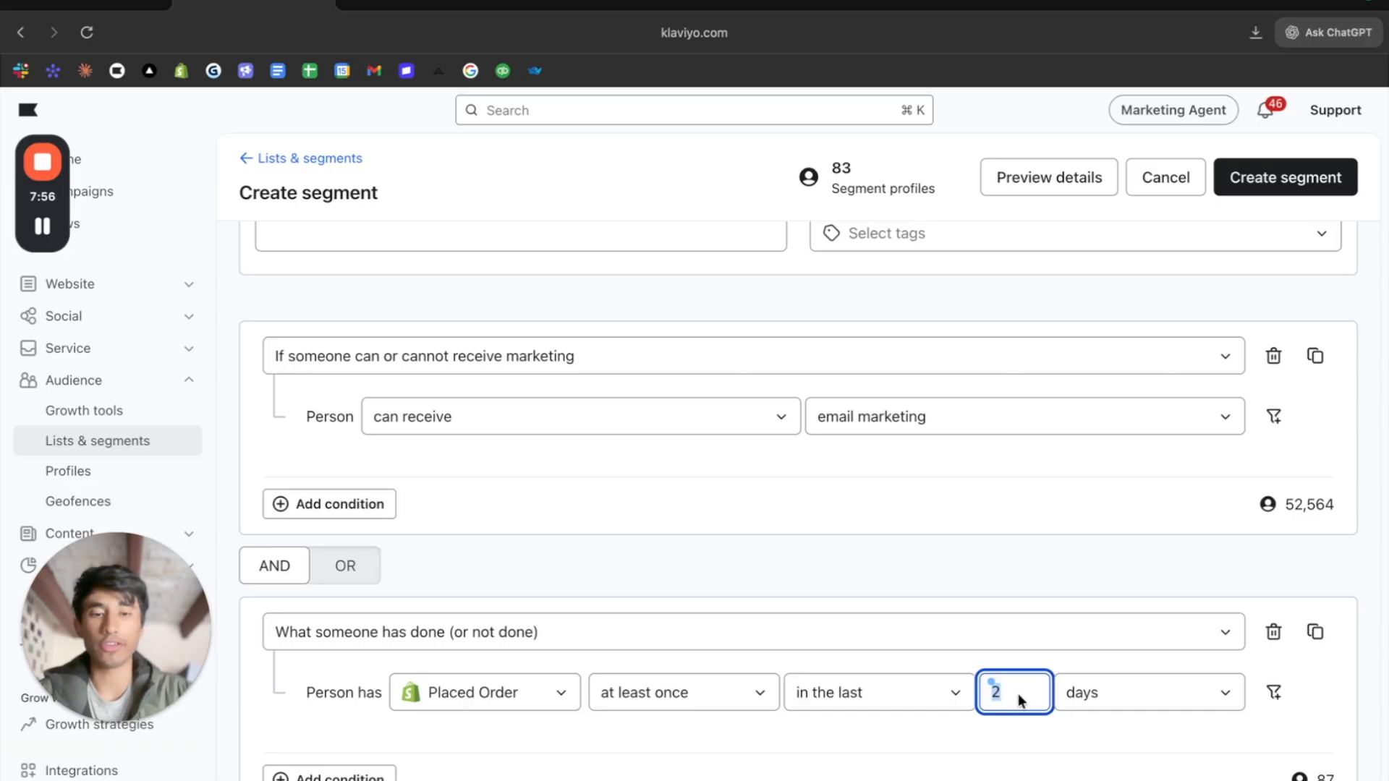
type("30")
key("BackSpace")
type("0")
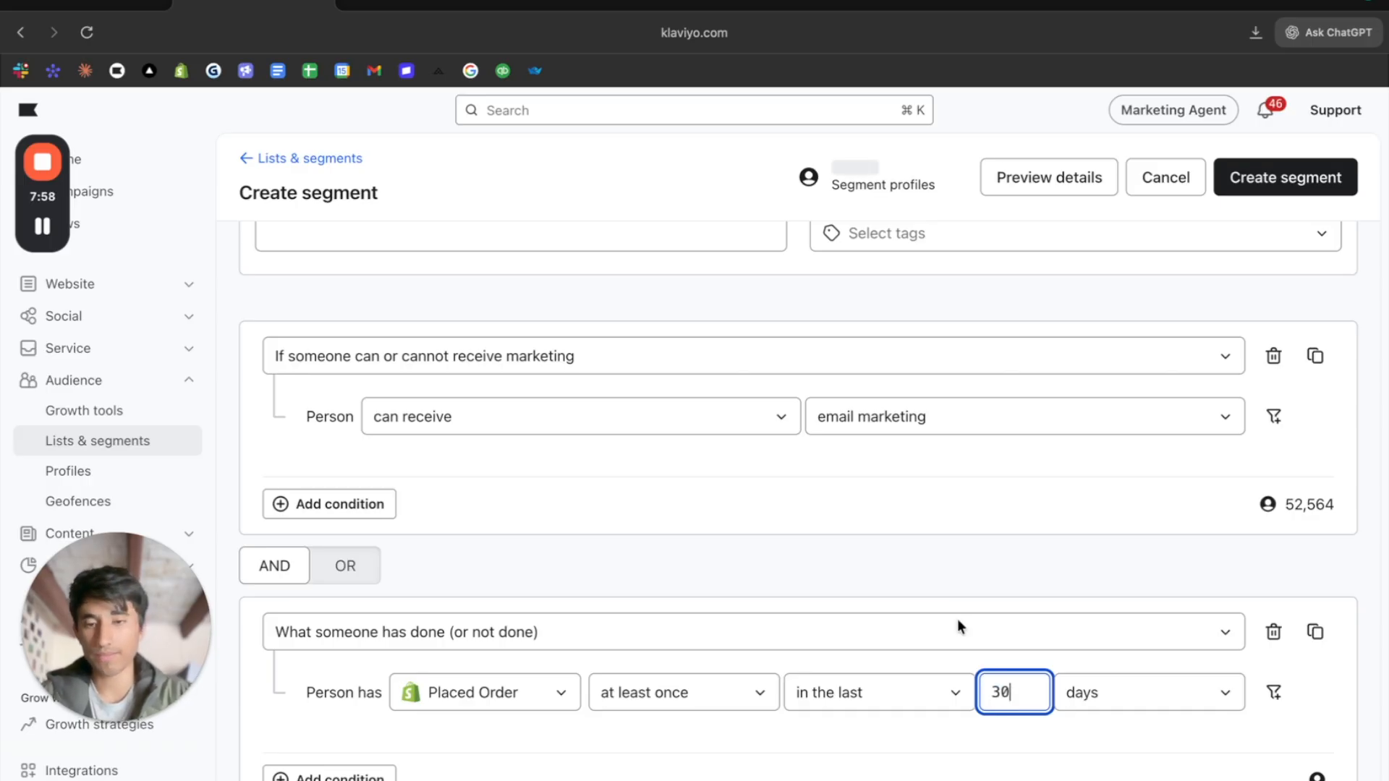
left_click(970, 564)
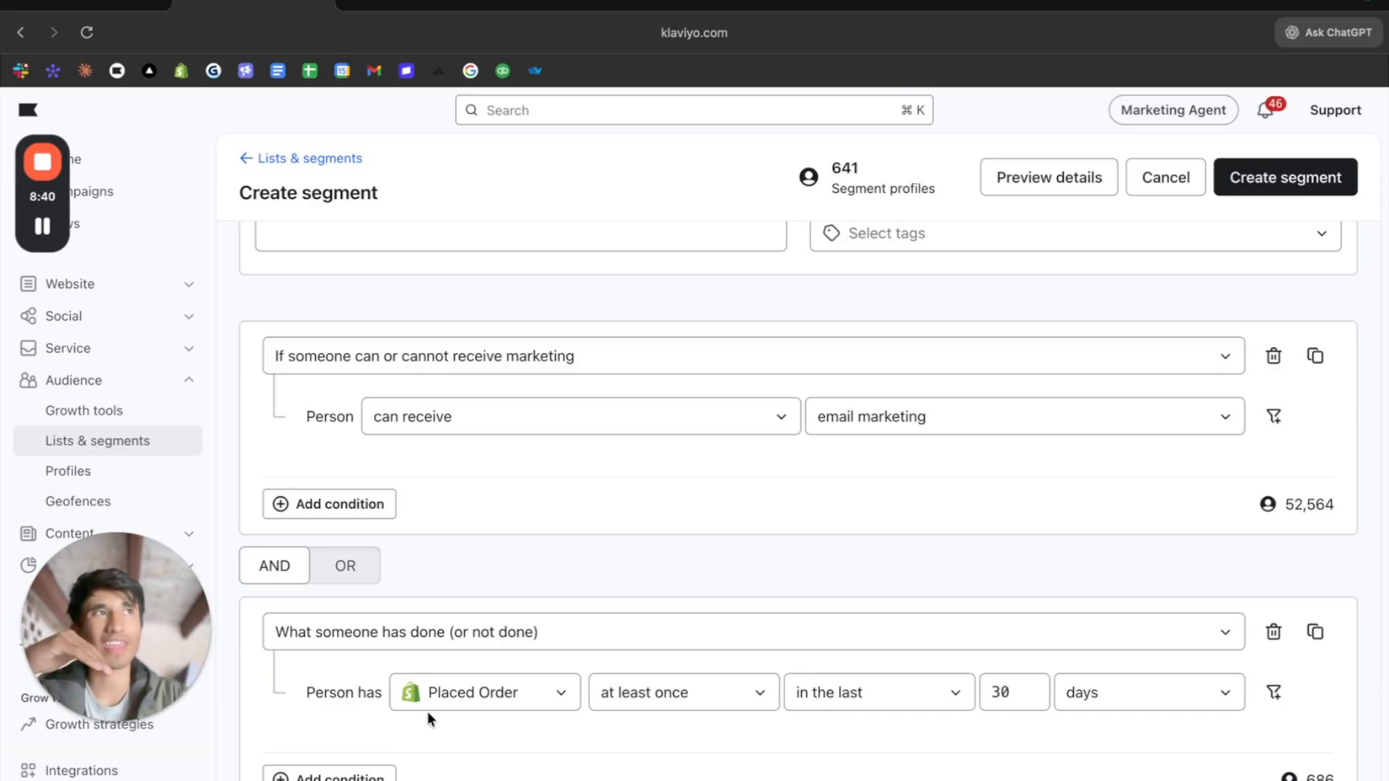
- Examine the condition types and predictive analytics properties offered in the Top 10% Of Customers segment's first condition
left_click_drag(427, 713, 434, 312)
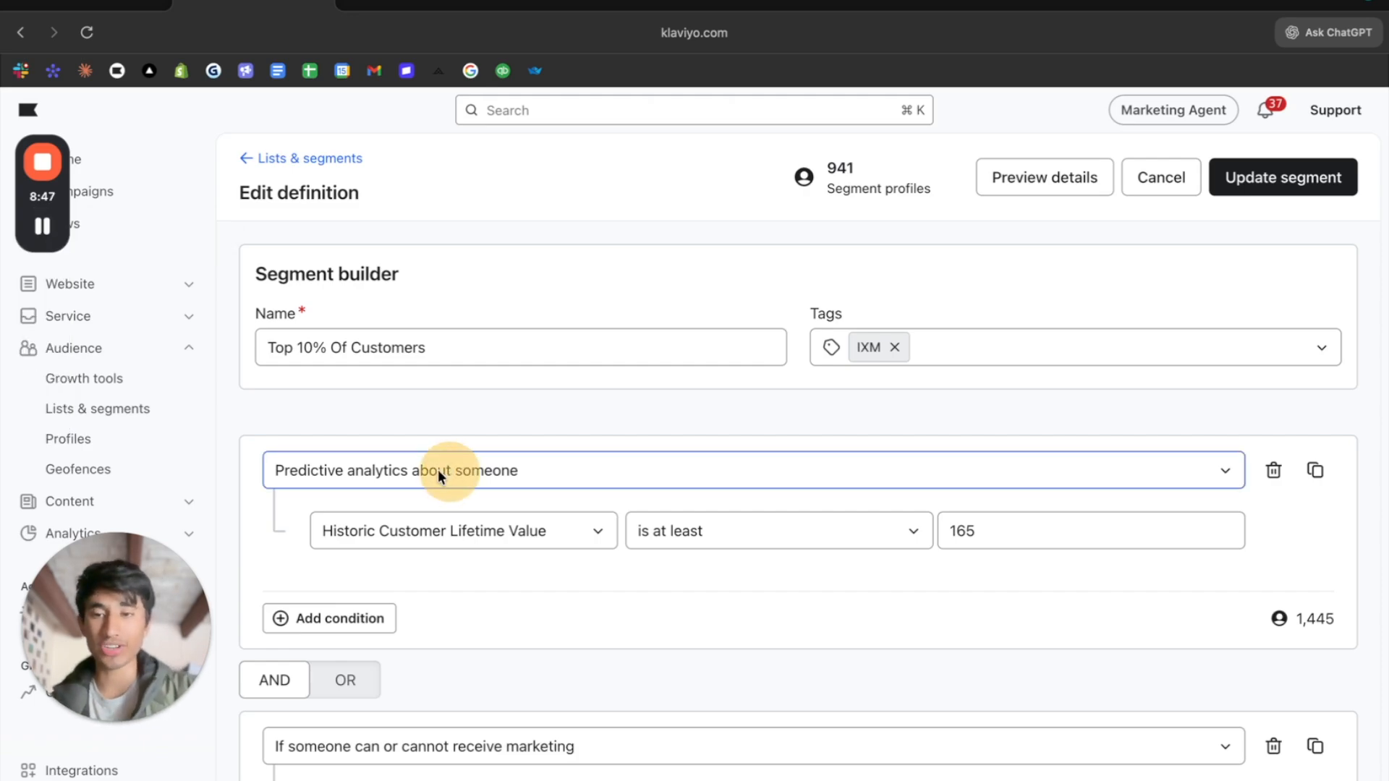
left_click(422, 478)
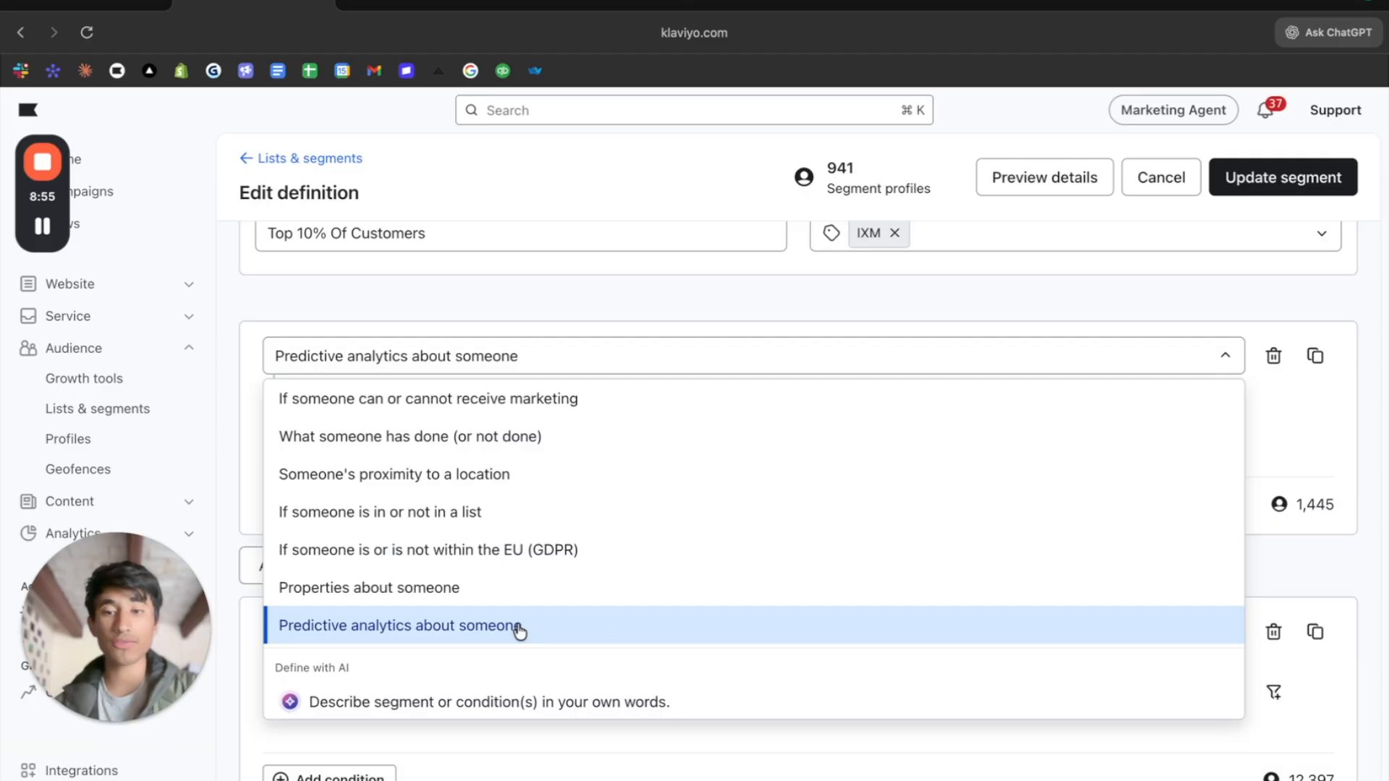
left_click(1297, 450)
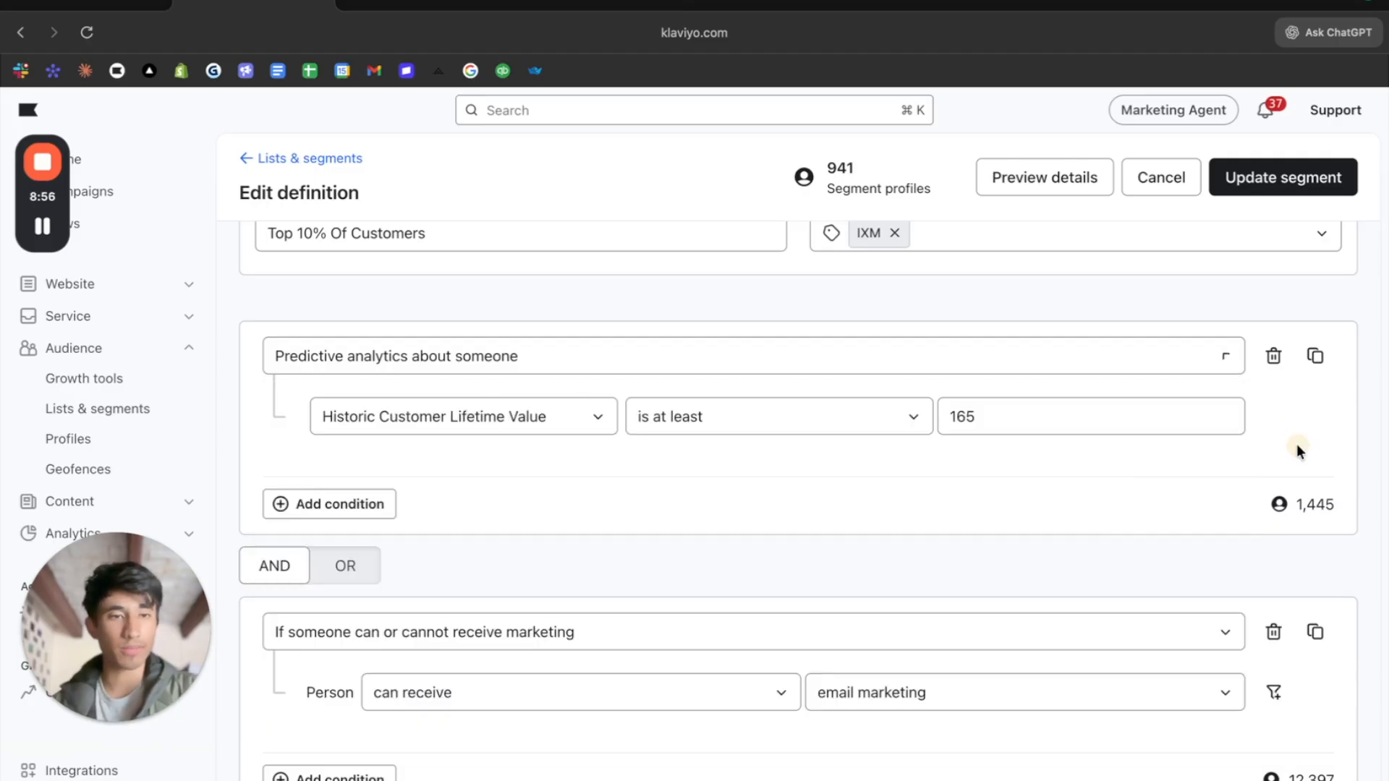
left_click(473, 429)
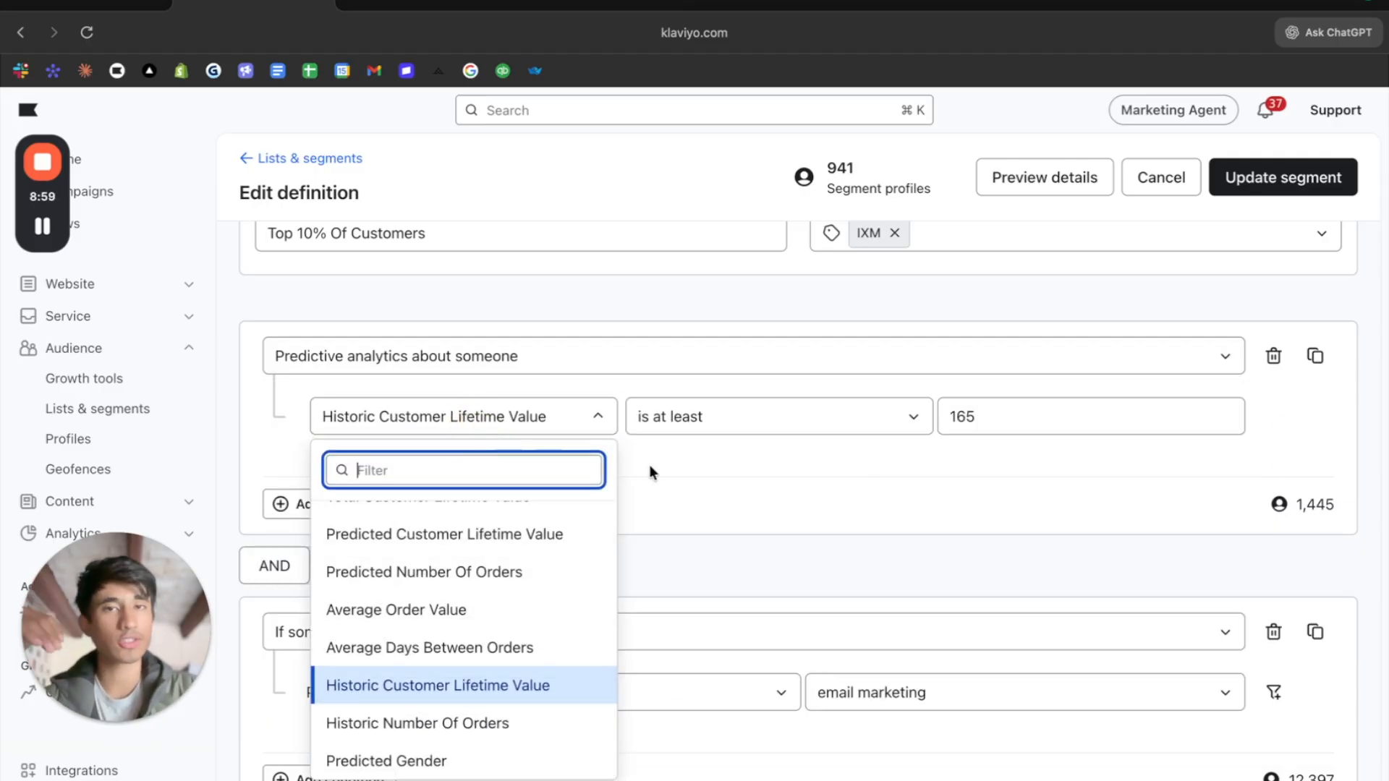
left_click(746, 538)
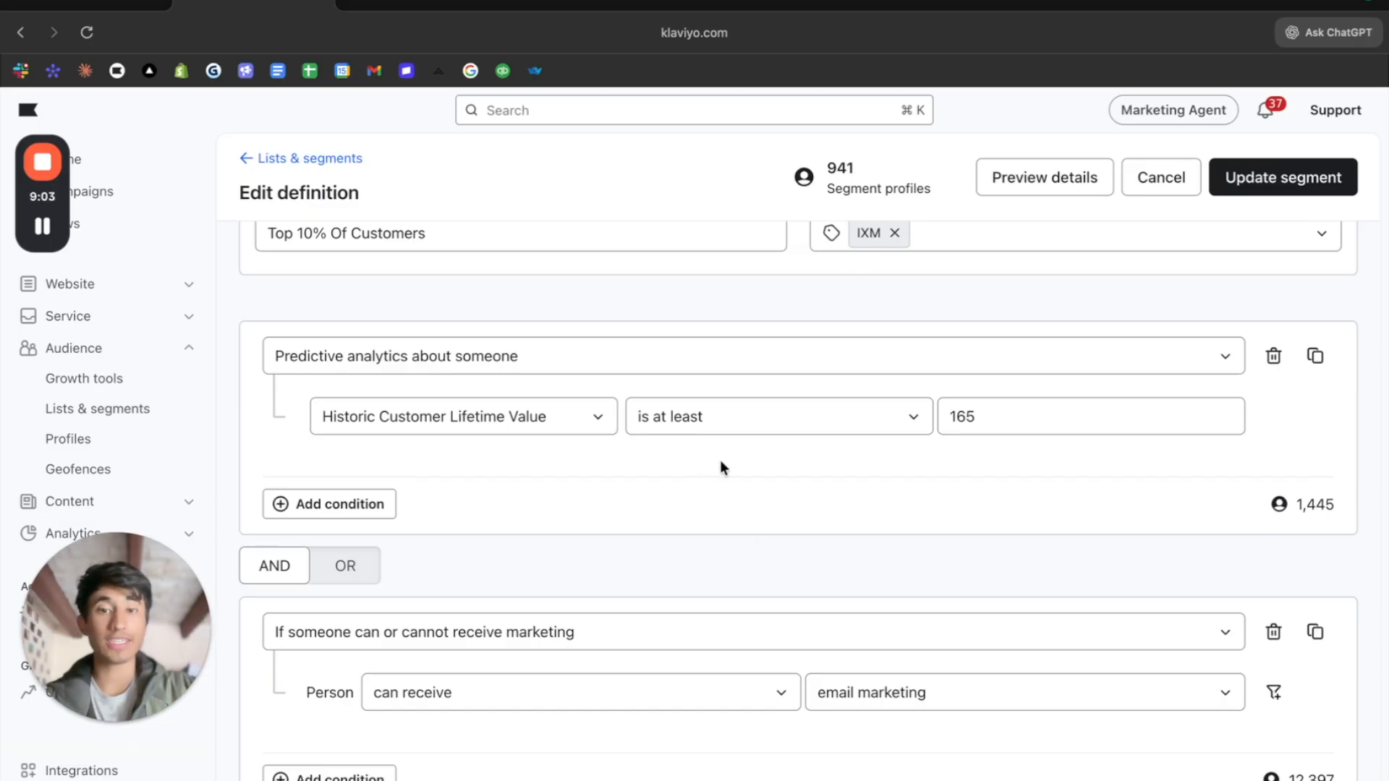
left_click(1008, 425)
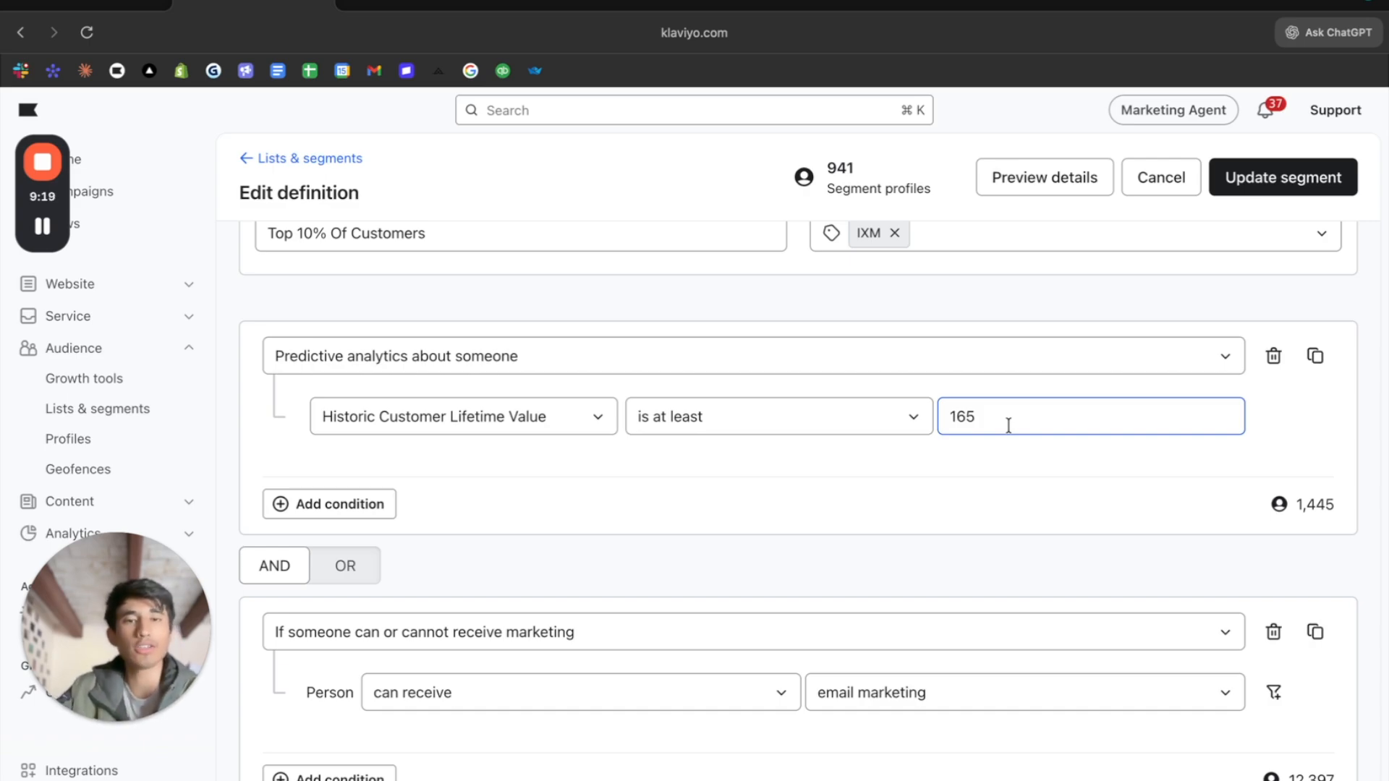
left_click(867, 230)
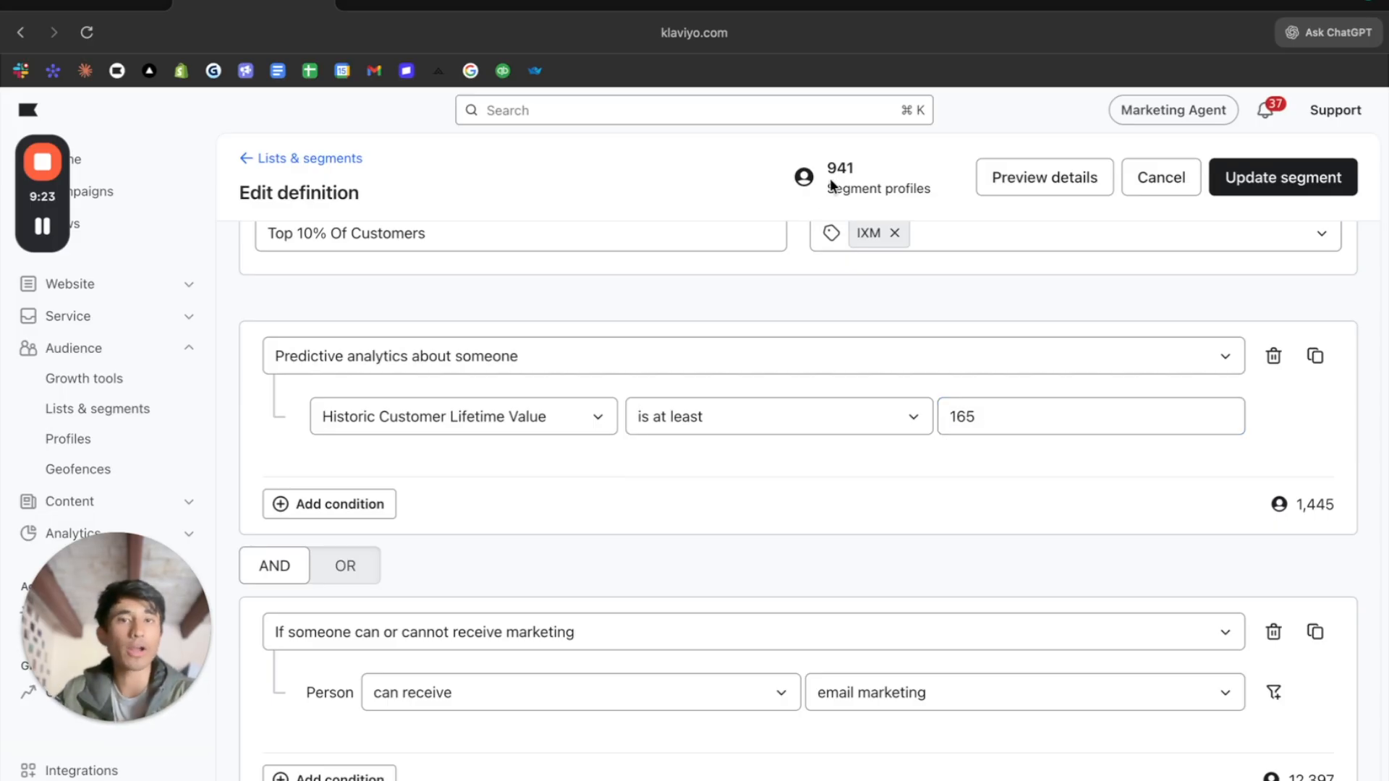
- Set the Historic Customer Lifetime Value condition's minimum to 300
left_click(988, 420)
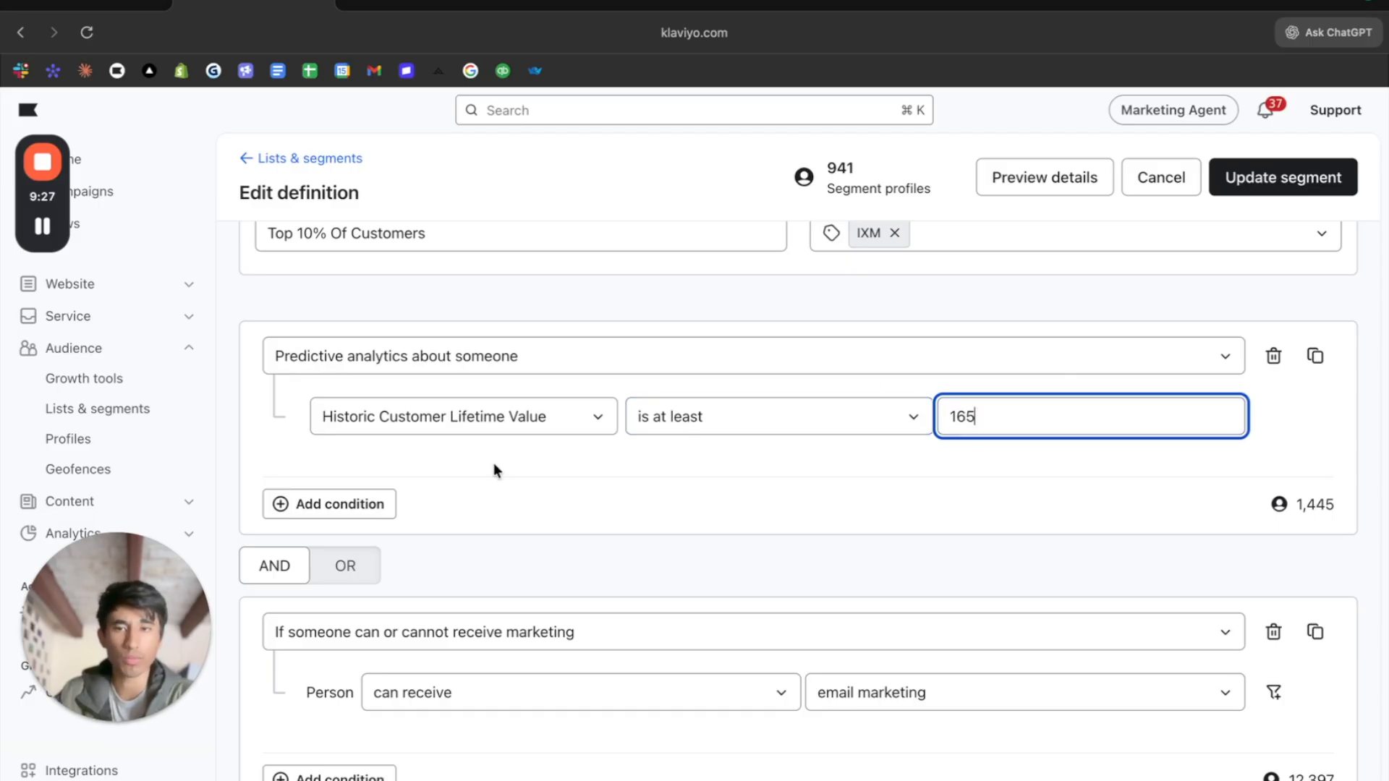
left_click(997, 414)
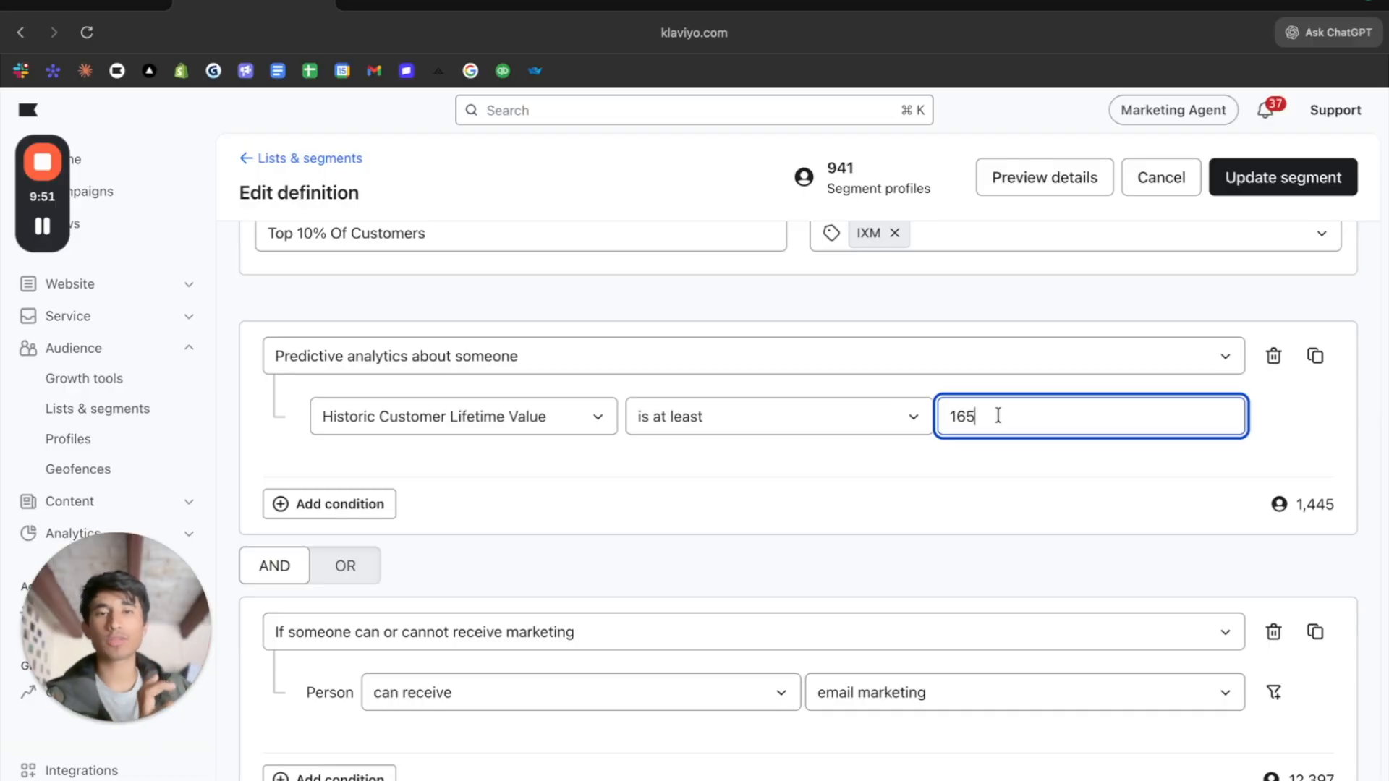
key("BackSpace")
key("BackSpace")
key("BackSpace")
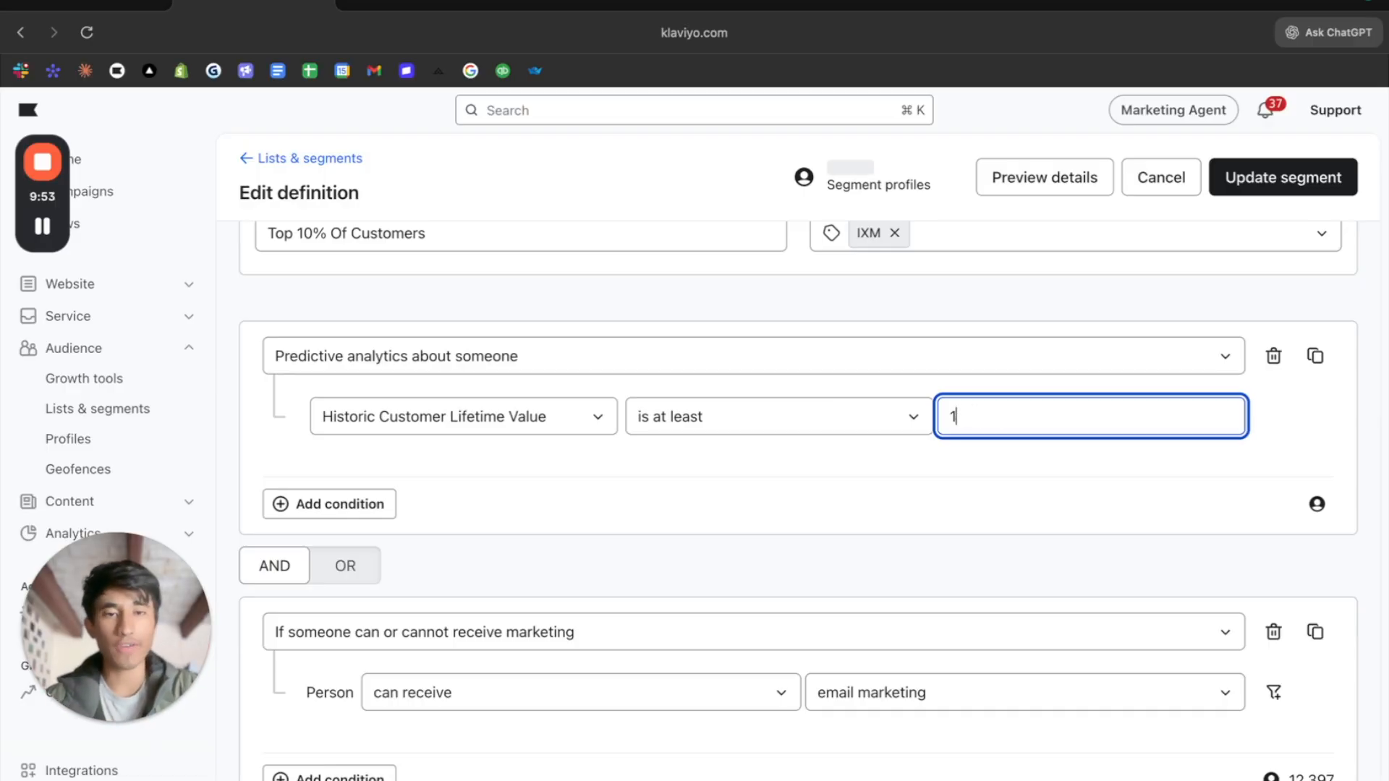
type("300")
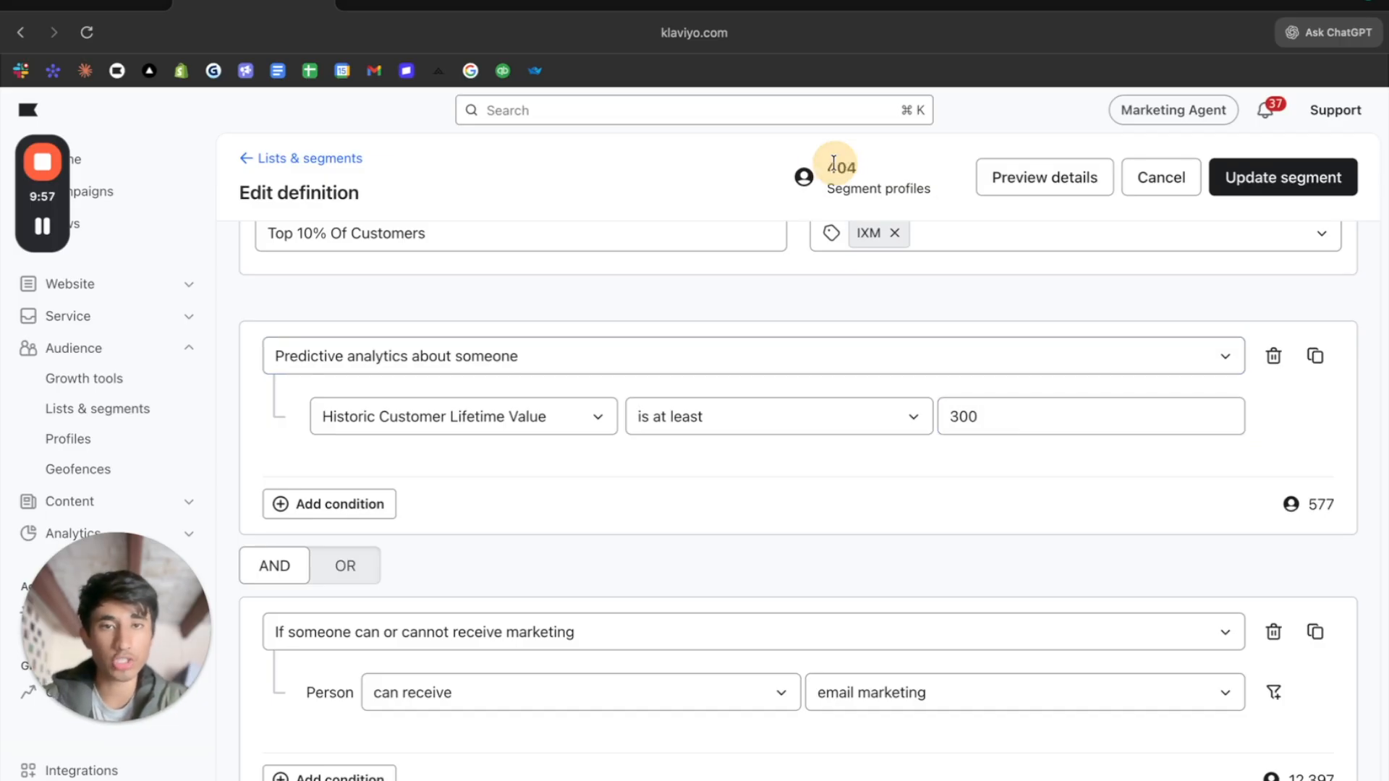
- Try minimums of 350 and 450 for the Historic Customer Lifetime Value condition
double_click(1030, 423)
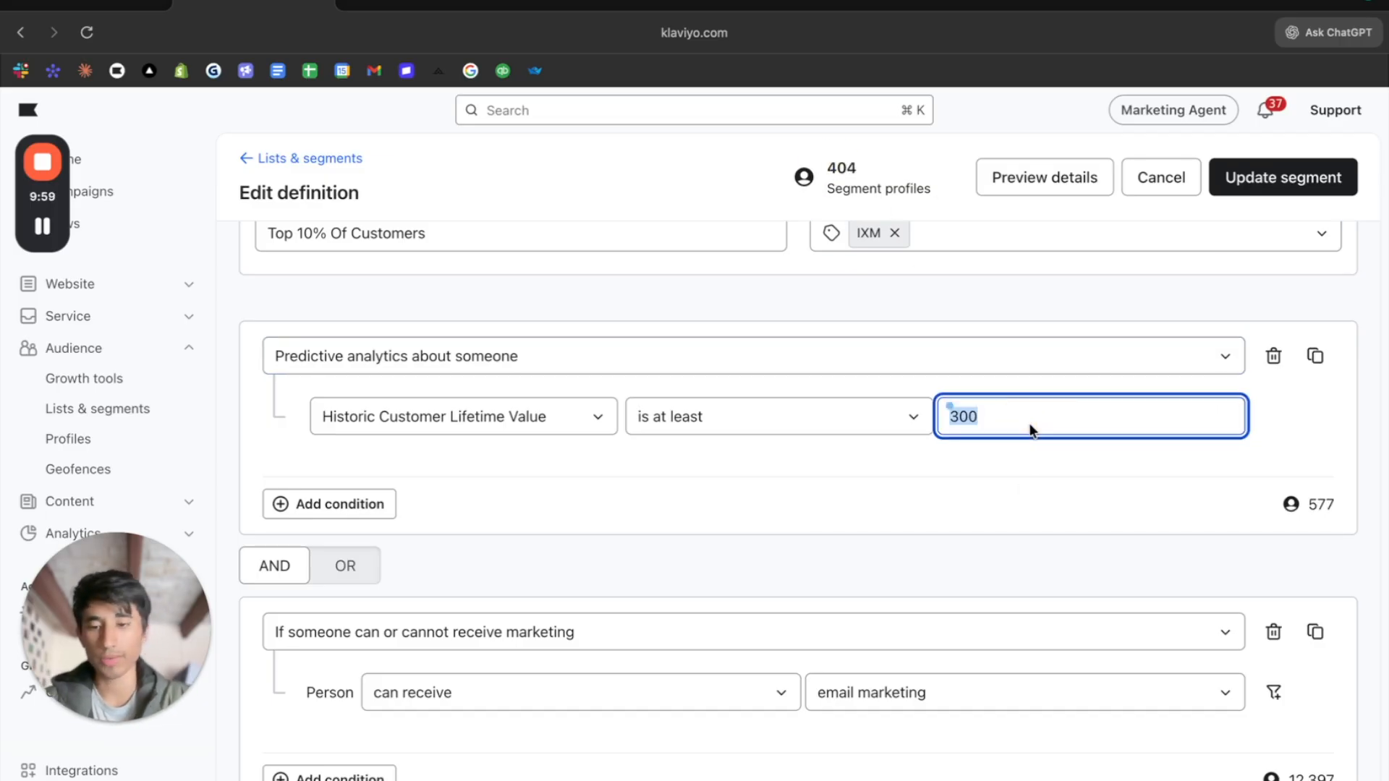
type("350")
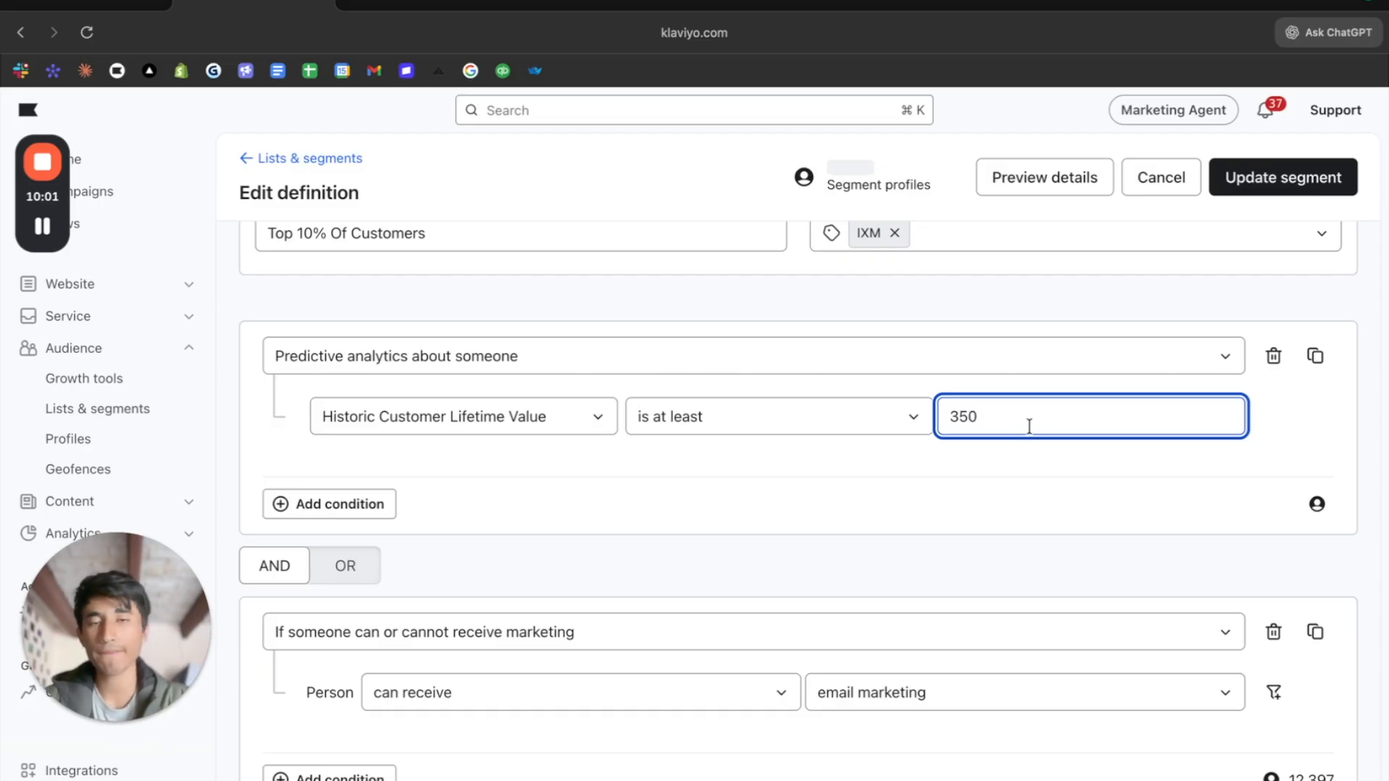
double_click(1031, 428)
type("450")
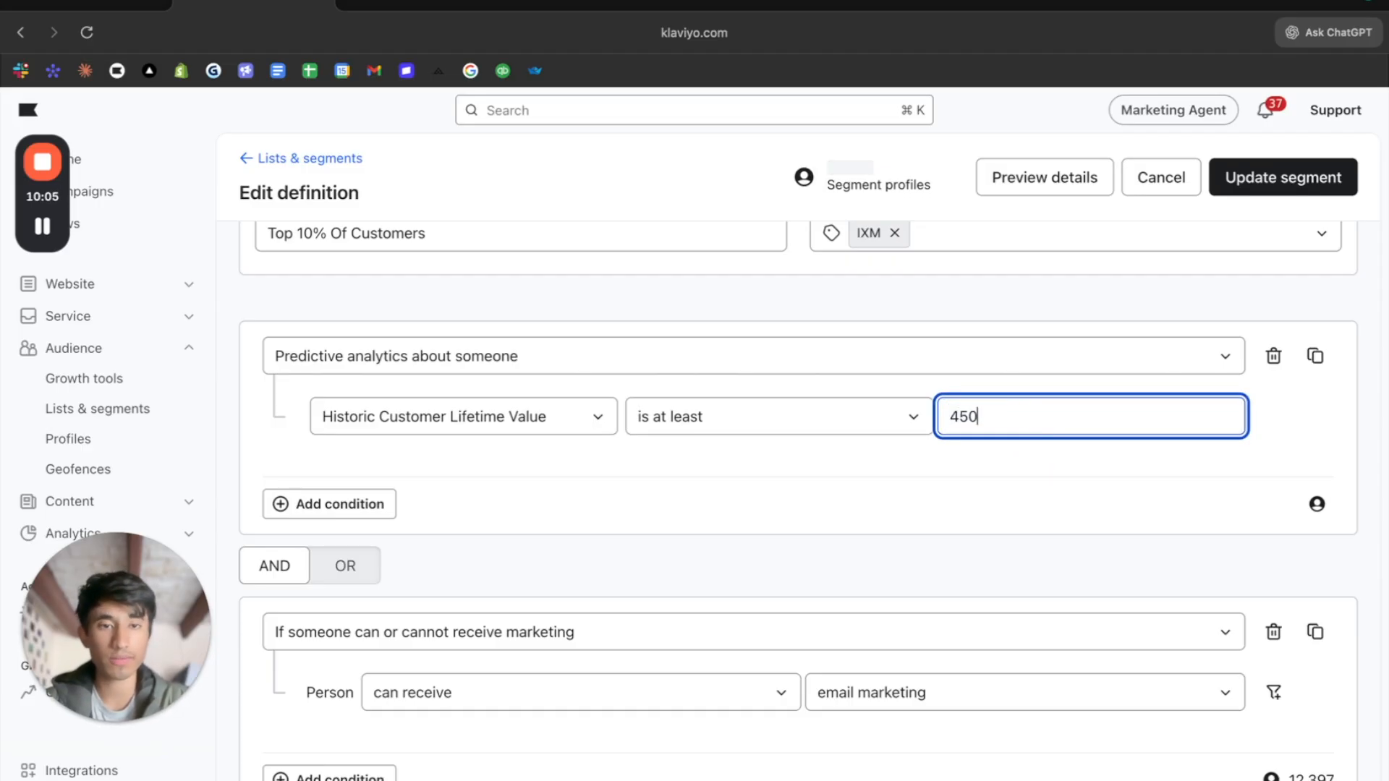
- Set the Historic Customer Lifetime Value condition's minimum to 600
left_click(1043, 421)
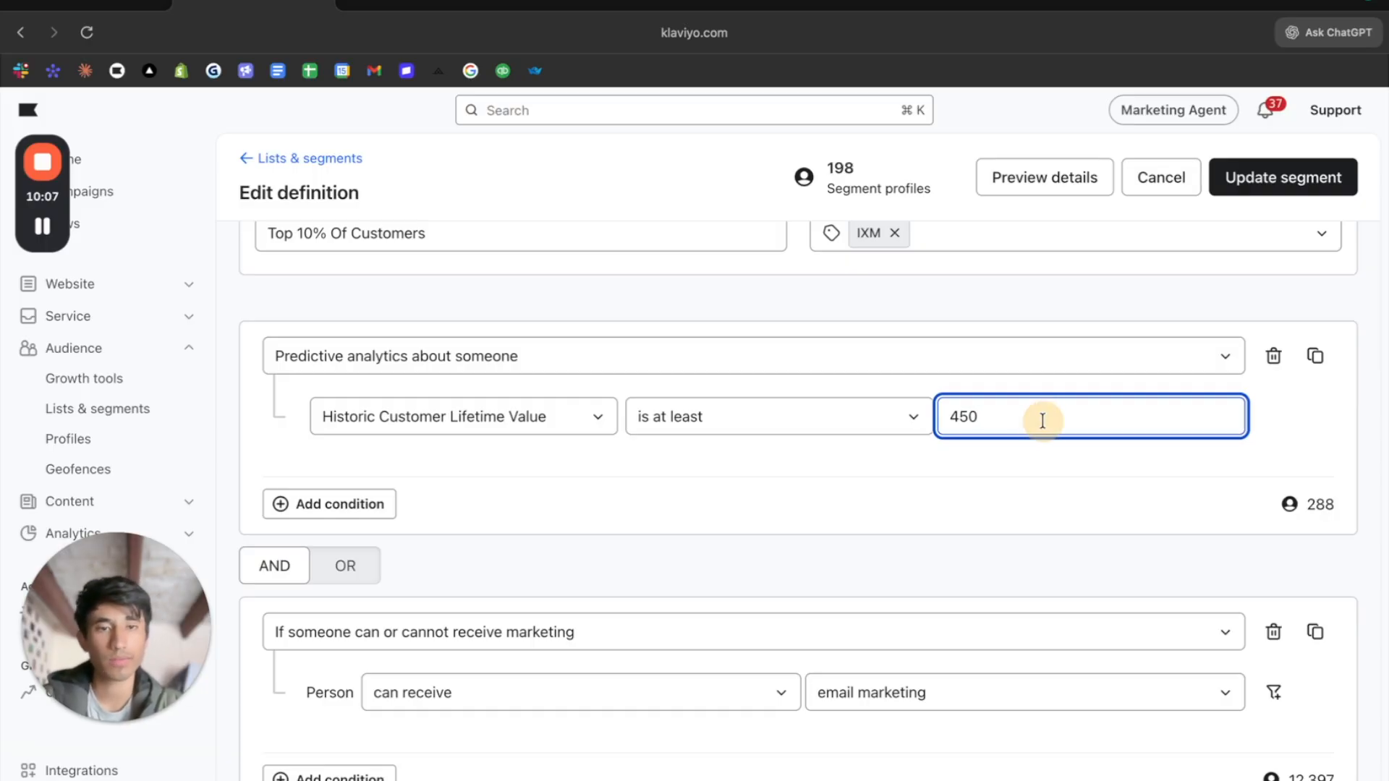
key("BackSpace")
key("BackSpace")
key("BackSpace")
type("600")
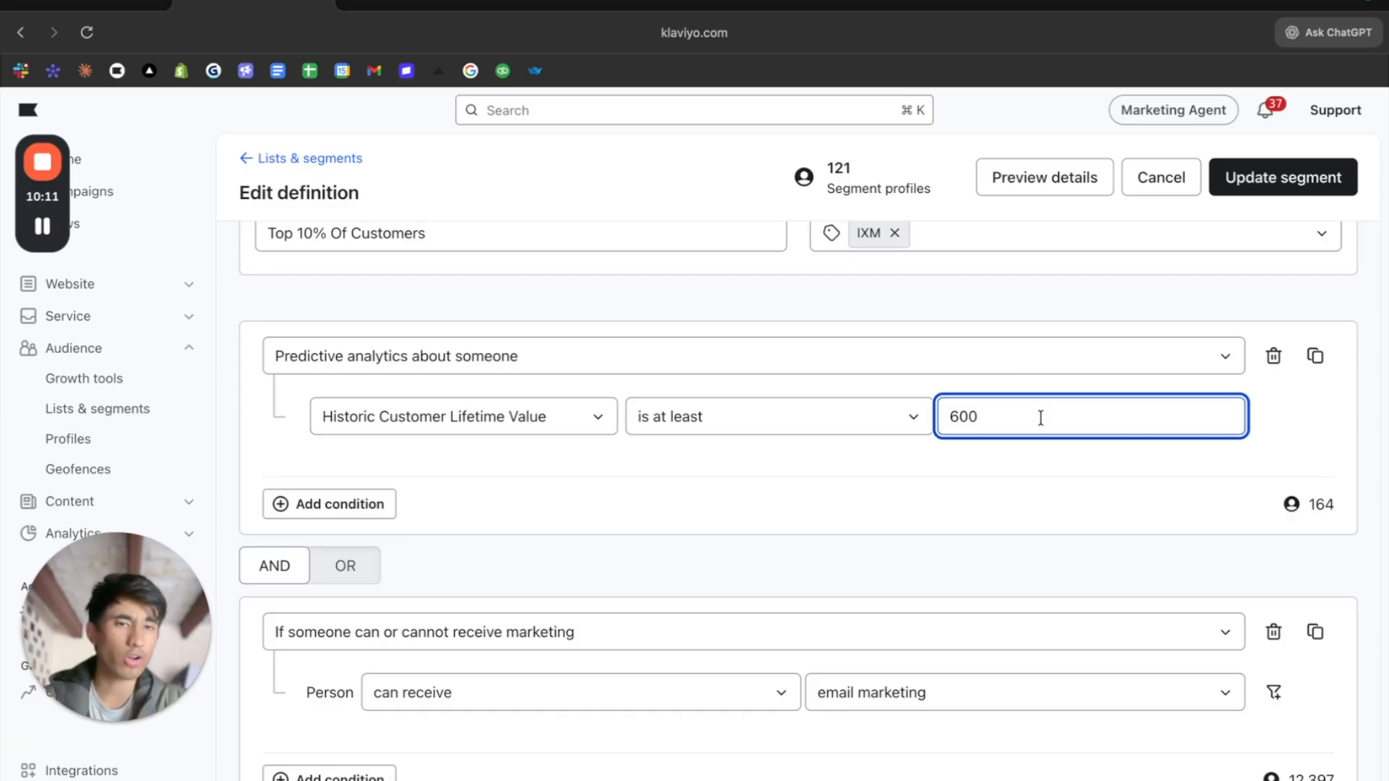
- Raise the minimum Historic Customer Lifetime Value to 650
key("BackSpace")
key("BackSpace")
type("50")
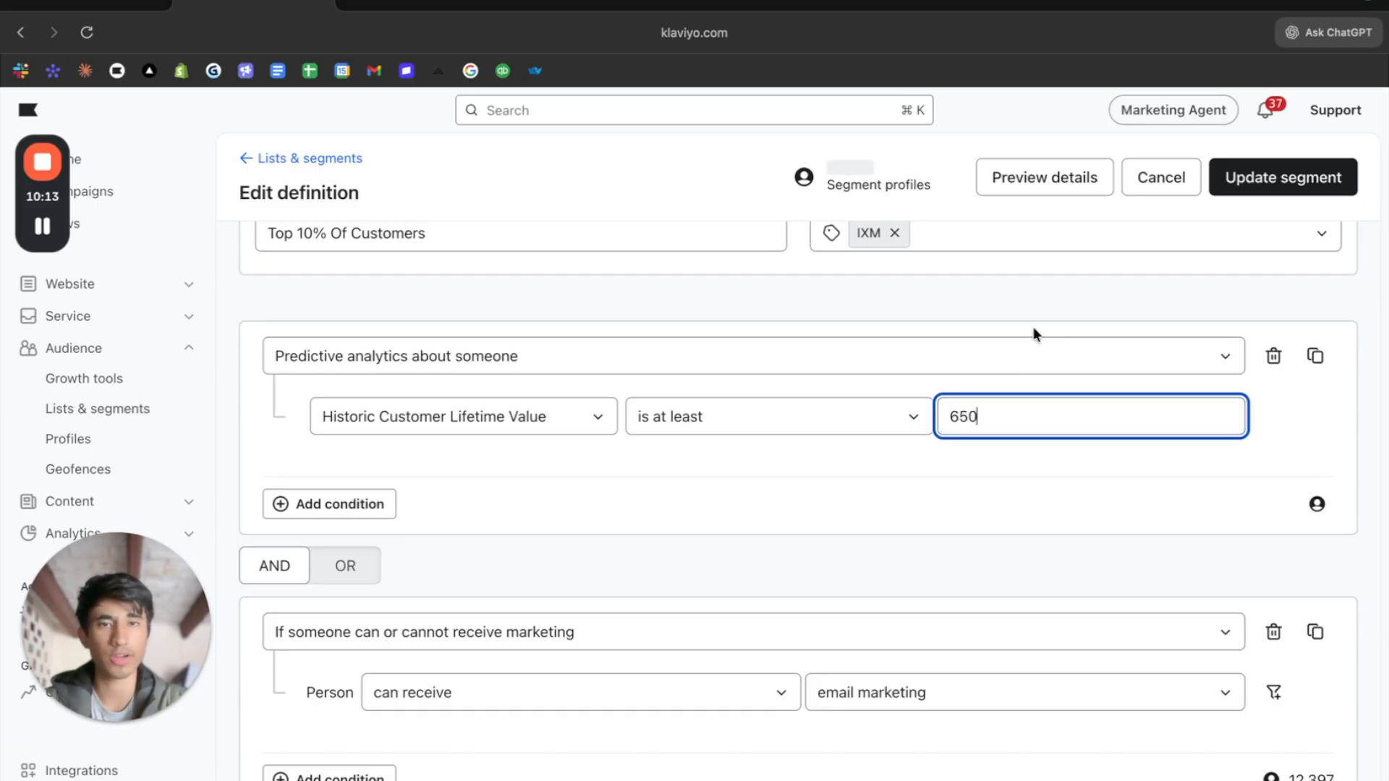
- Set the minimum Historic Customer Lifetime Value to 675
key("BackSpace")
key("BackSpace")
type("75")
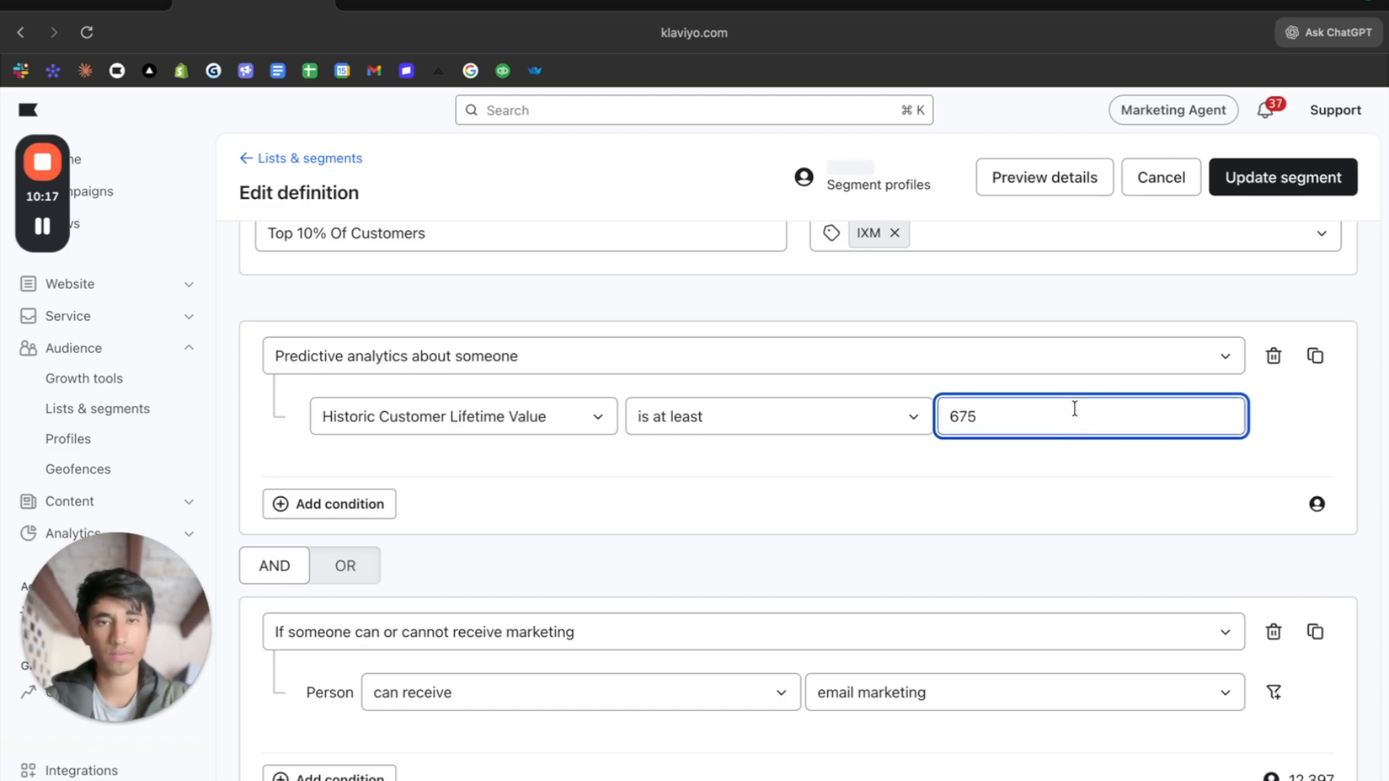